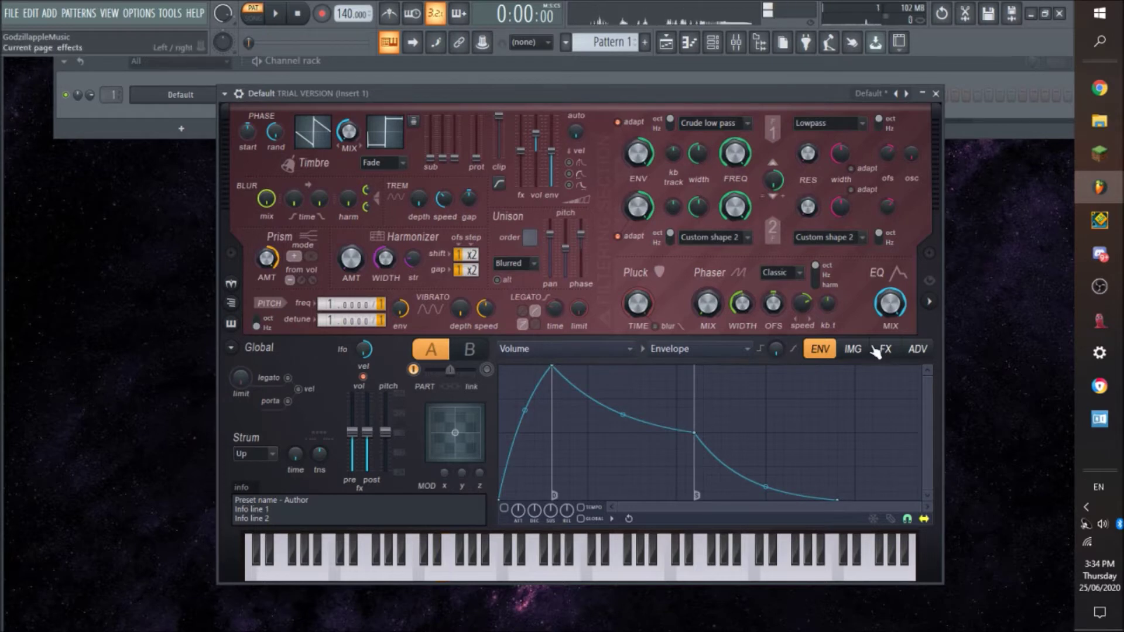
Shape the Prism amount envelope as a steep decay from maximum down to the centre level
click(853, 348)
click(819, 348)
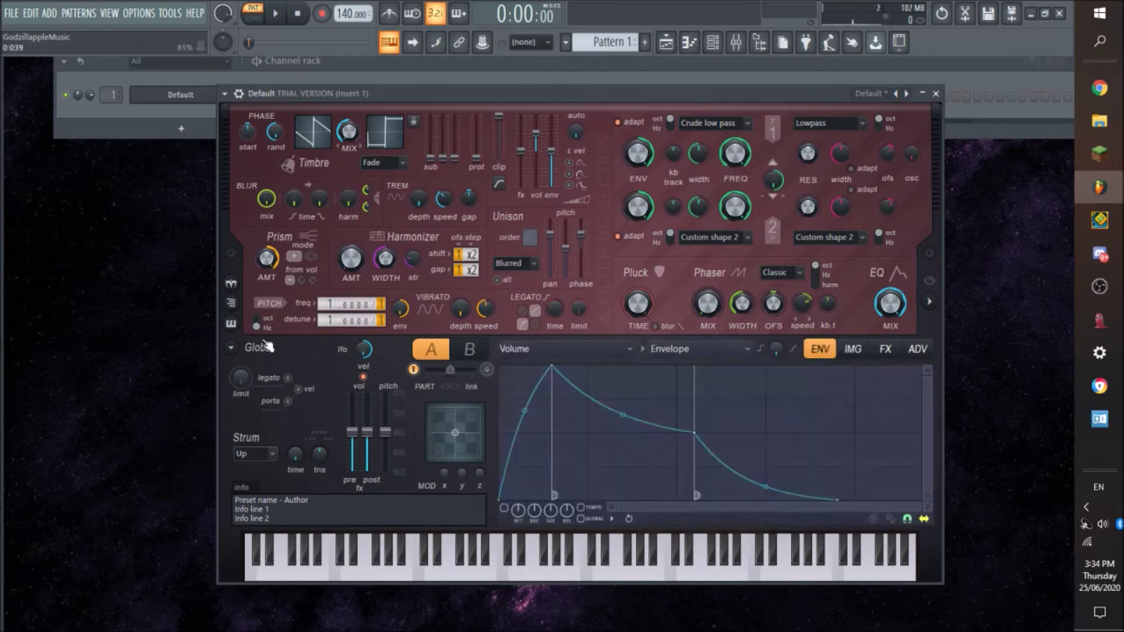
right_click(269, 258)
click(310, 313)
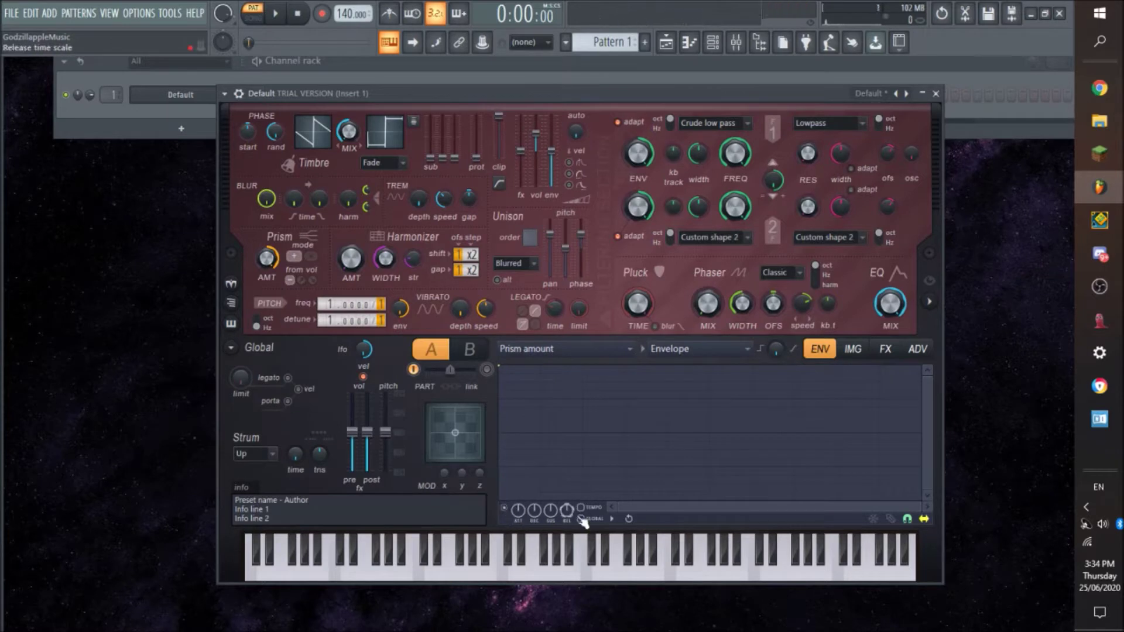
drag(268, 258, 268, 272)
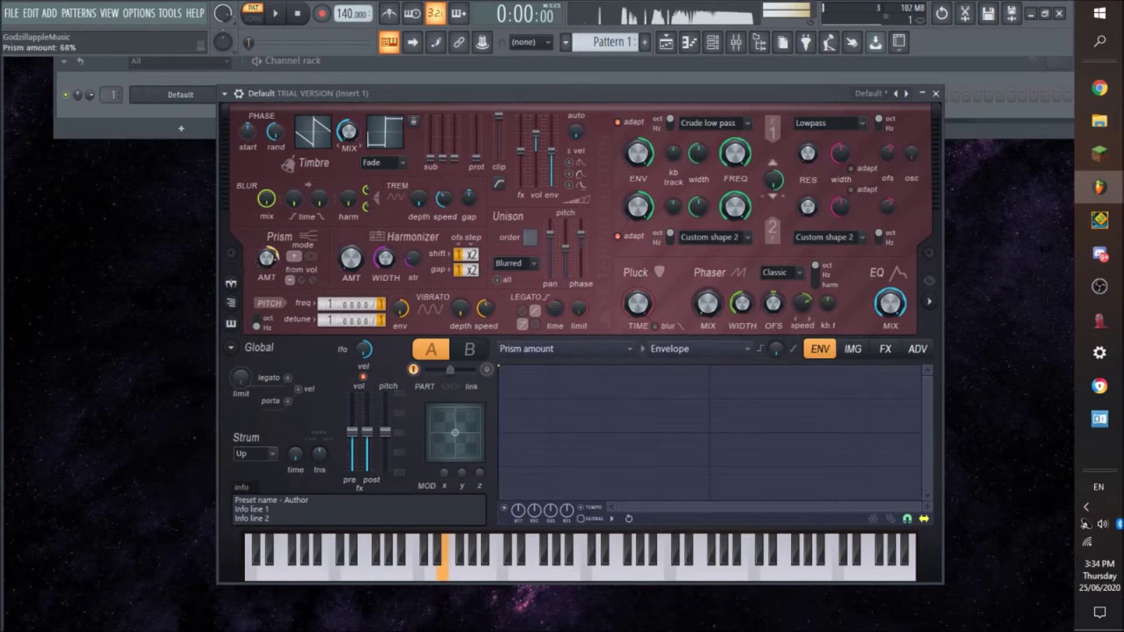
click(548, 432)
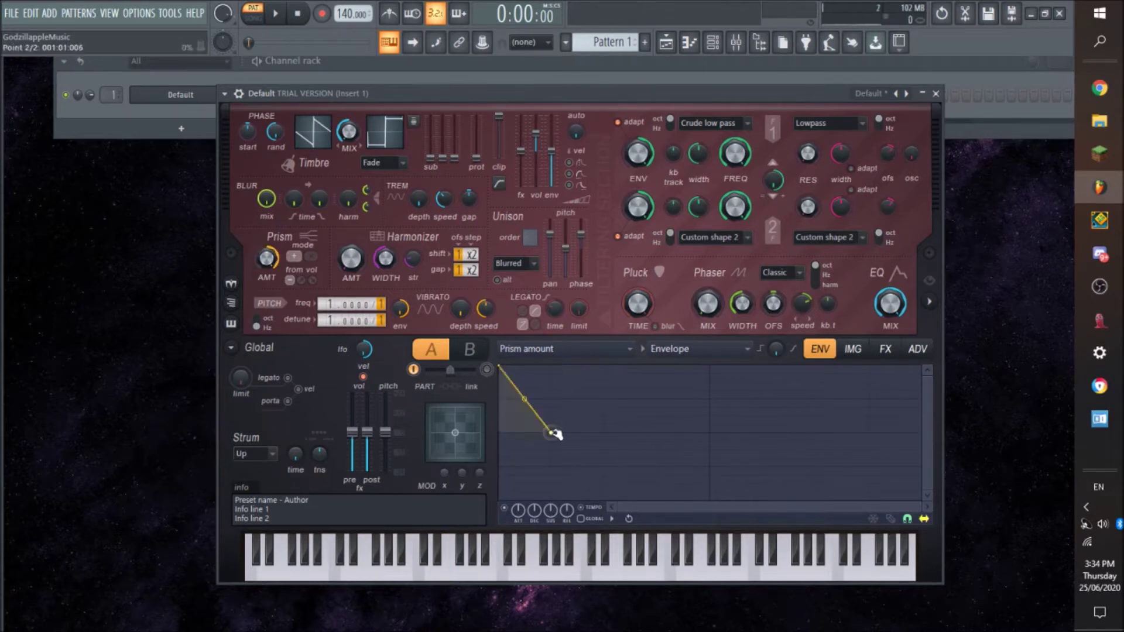
drag(526, 400, 524, 432)
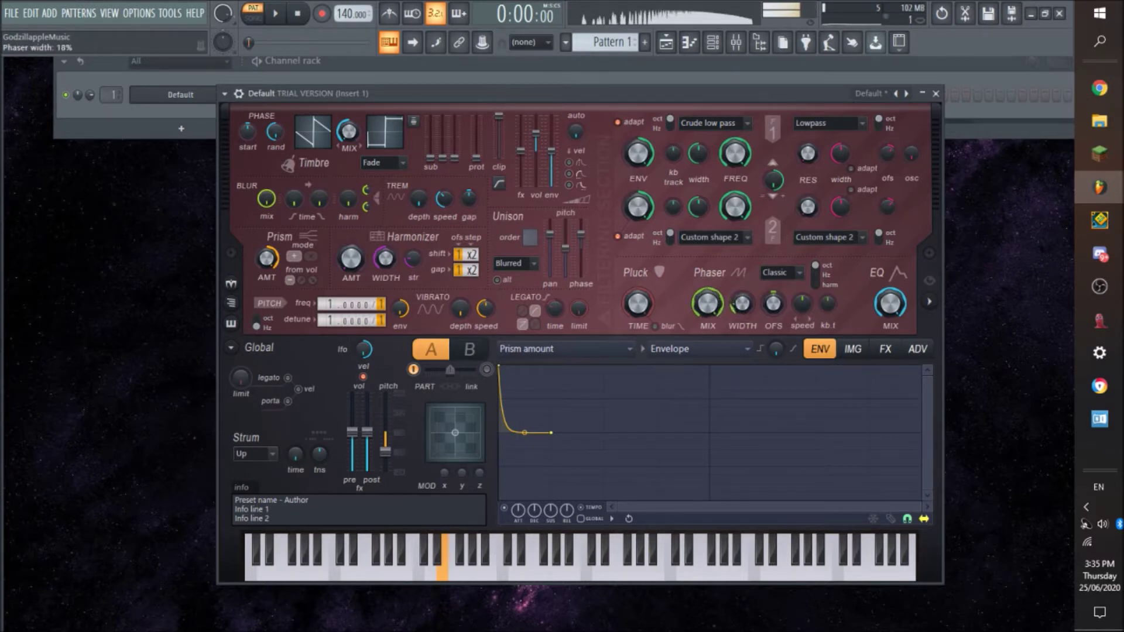
Set the unison order to 9 with the Classic distribution and play a test note
drag(530, 239, 530, 231)
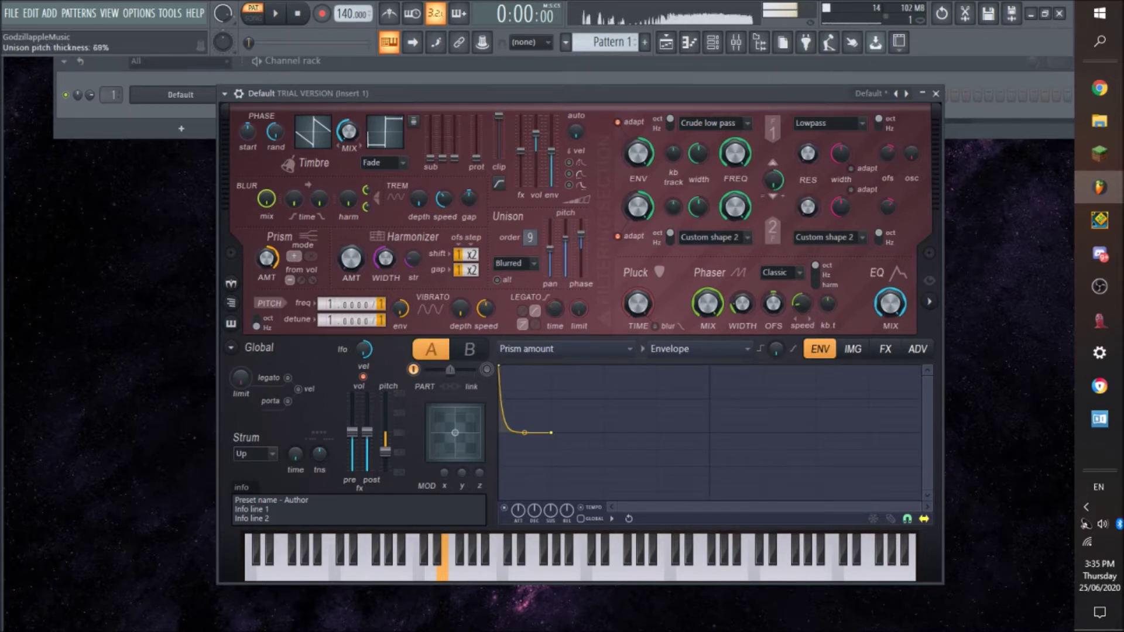
click(514, 264)
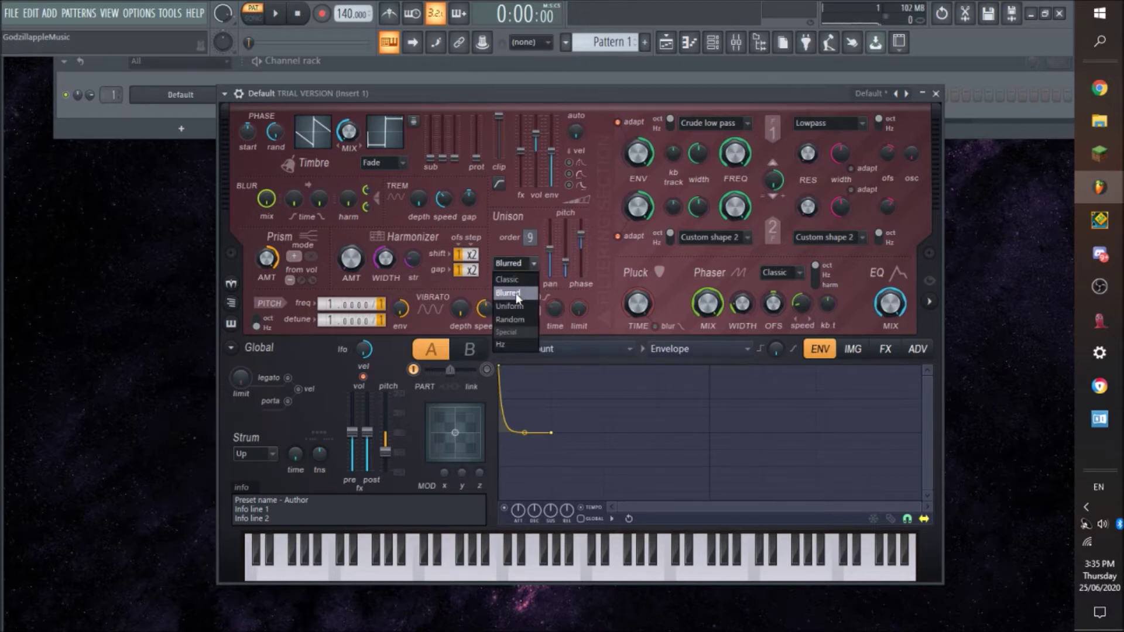
click(525, 281)
drag(534, 95, 567, 86)
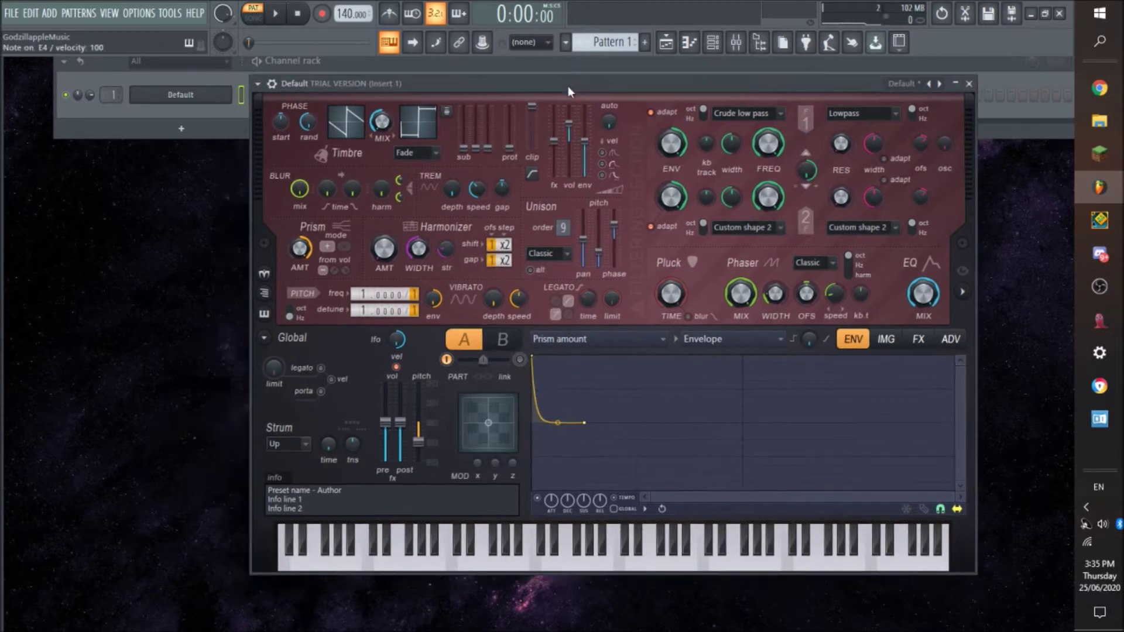
key(c)
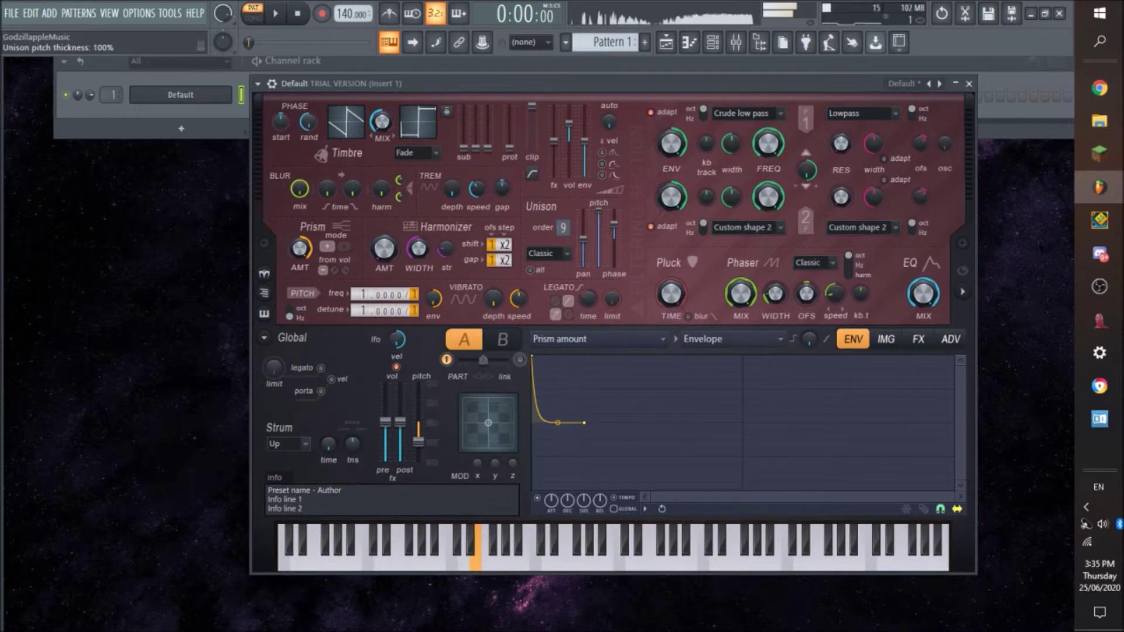
Show the spectral display and lower the unison pitch thickness to 0%
click(963, 296)
drag(717, 83, 619, 66)
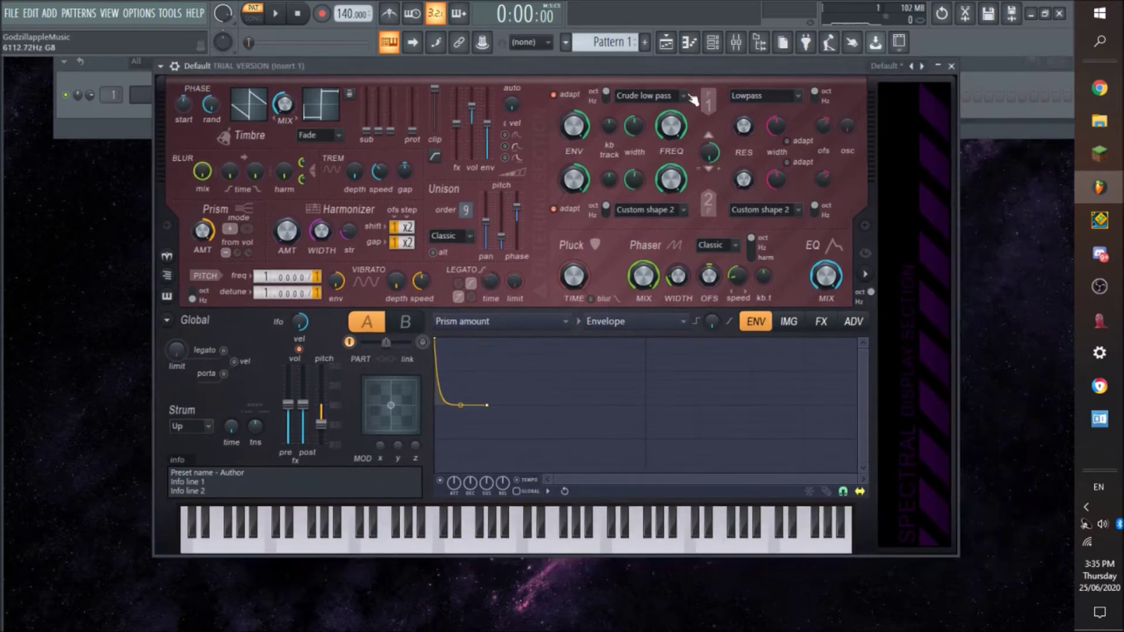
mouse_move(501, 235)
mouse_down()
mouse_move(501, 194)
mouse_move(507, 253)
mouse_up()
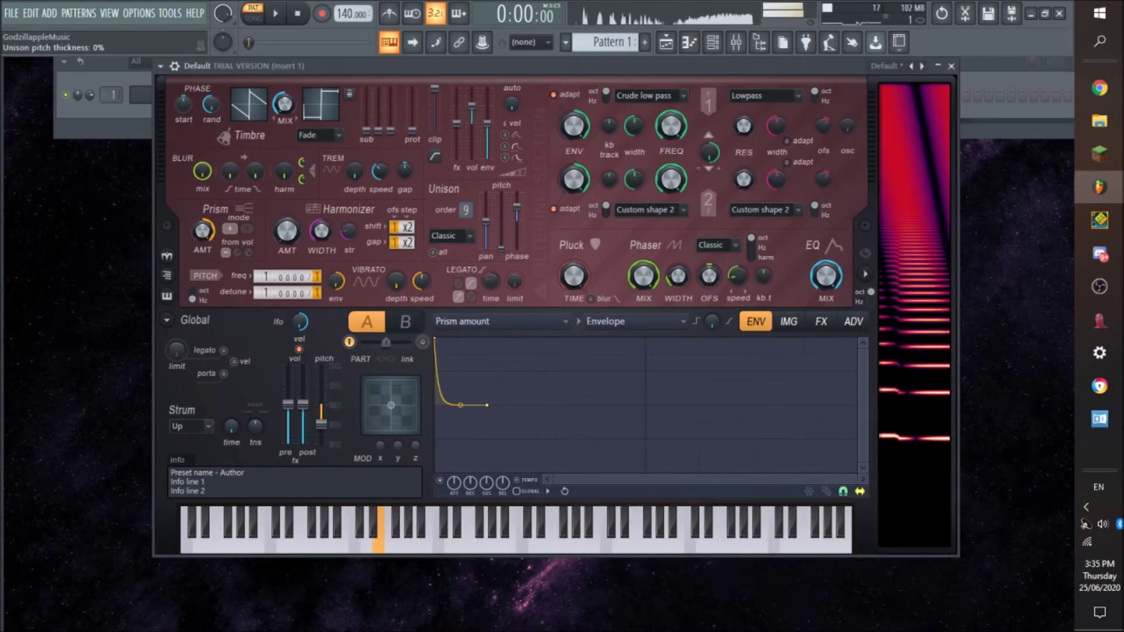
Try the Blurred unison distribution at maximum pitch thickness with a faster phaser speed
click(451, 236)
click(448, 248)
drag(499, 57, 532, 67)
drag(535, 259, 534, 204)
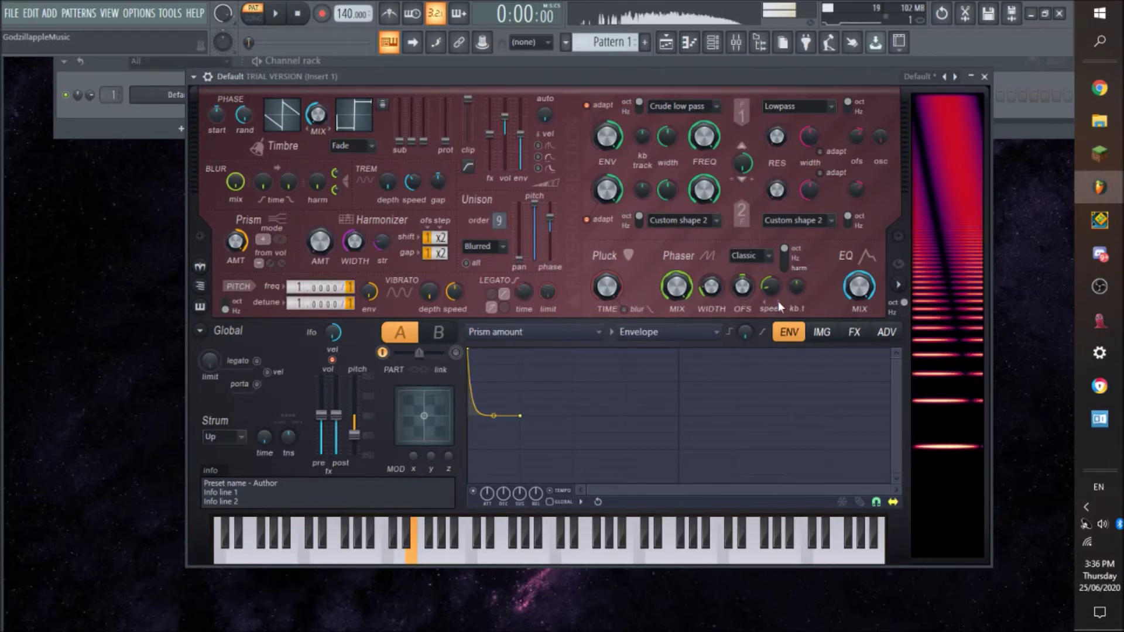
drag(771, 286, 770, 251)
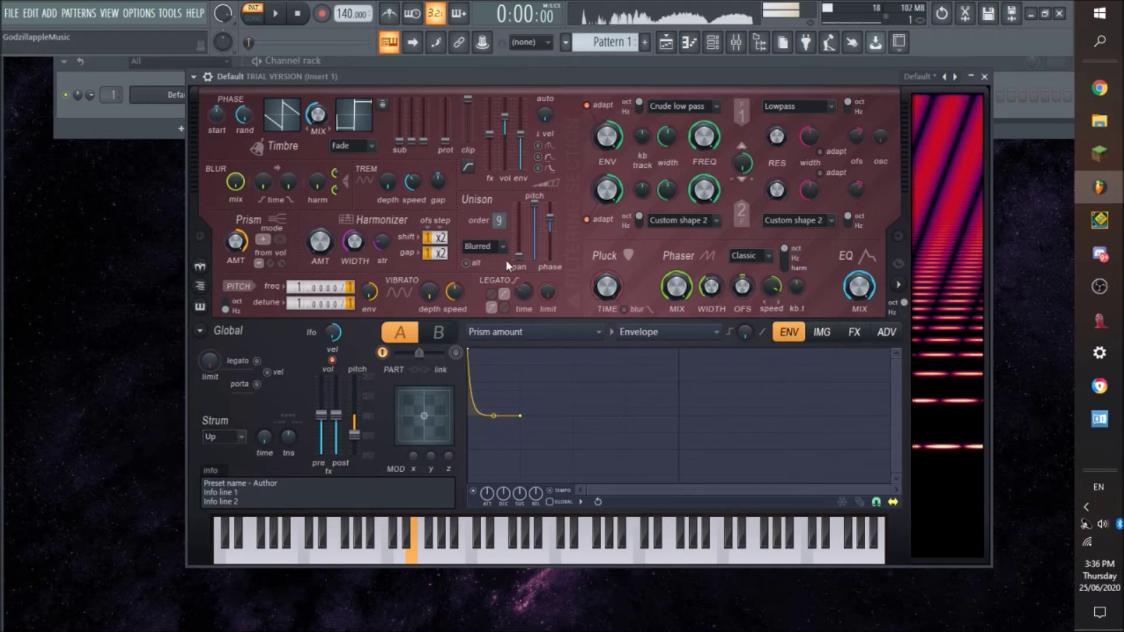
Switch the unison distribution to Uniform and reduce its pitch thickness to 36%
click(495, 246)
click(489, 289)
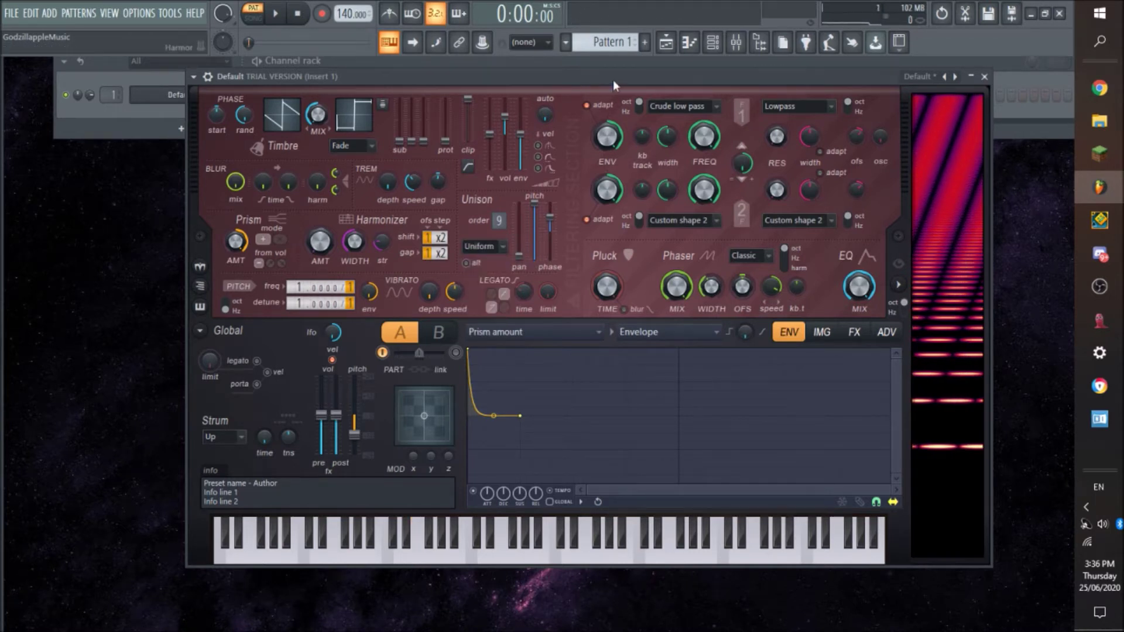
drag(613, 80, 657, 80)
drag(578, 204, 578, 240)
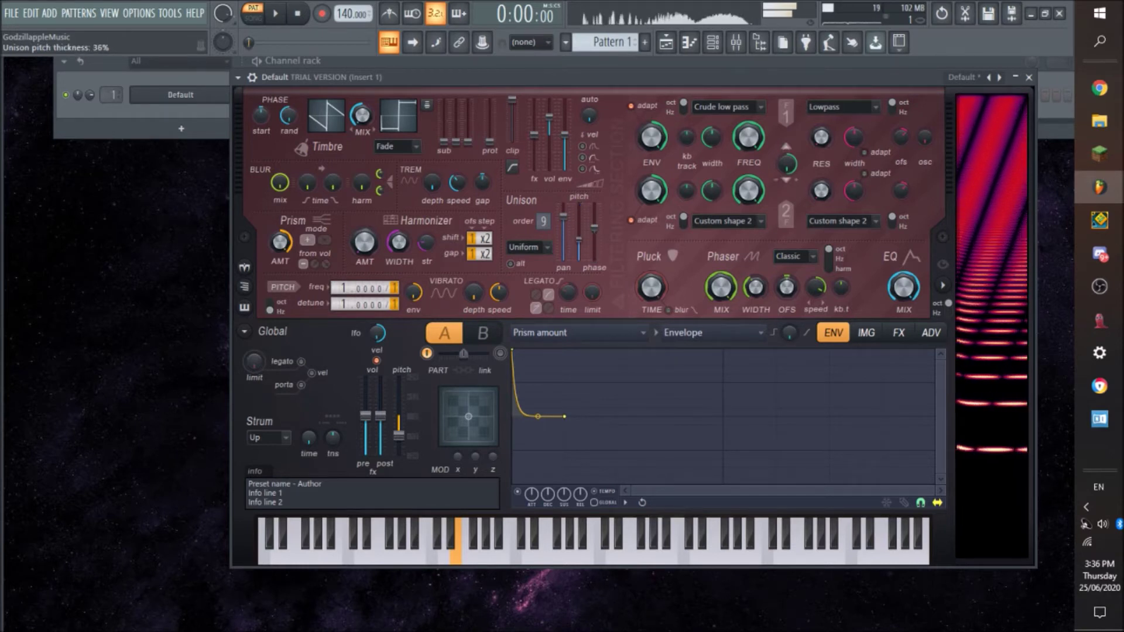
Try the Hz unison distribution, followed by the Random one, for comparison
click(524, 247)
click(513, 328)
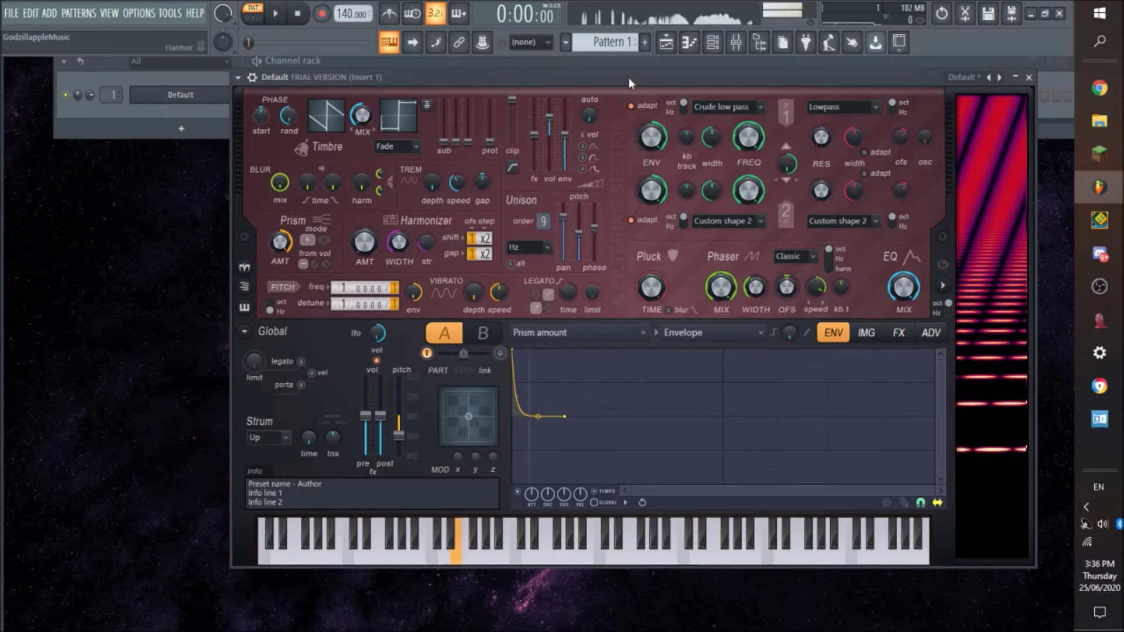
mouse_move(578, 233)
mouse_down()
mouse_move(579, 202)
mouse_move(578, 251)
mouse_move(579, 232)
mouse_up()
click(527, 247)
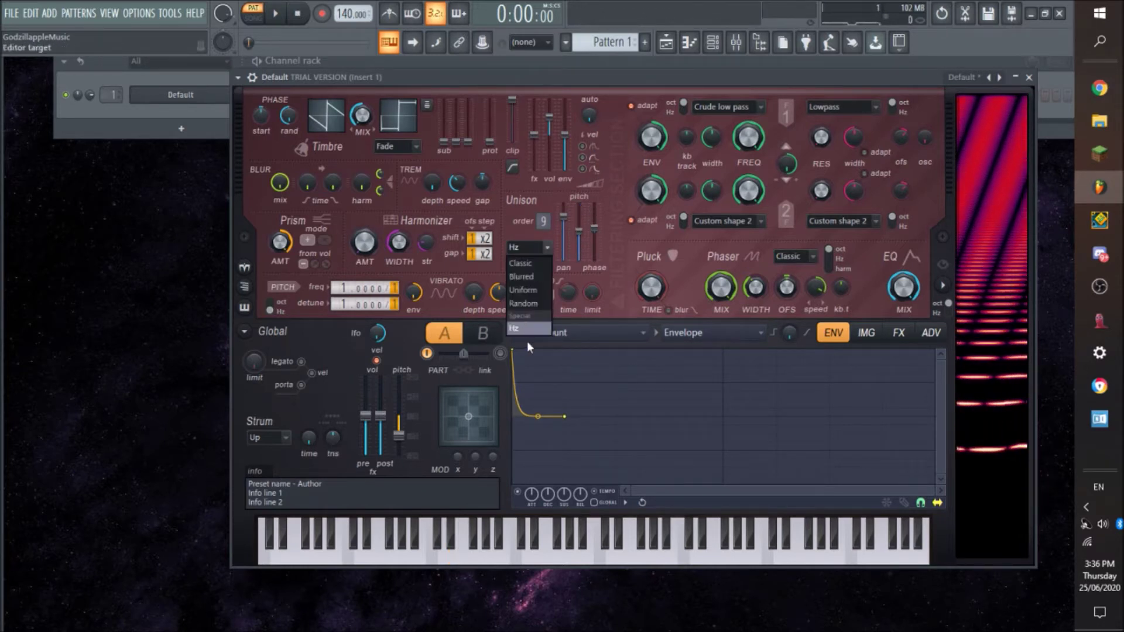
click(538, 305)
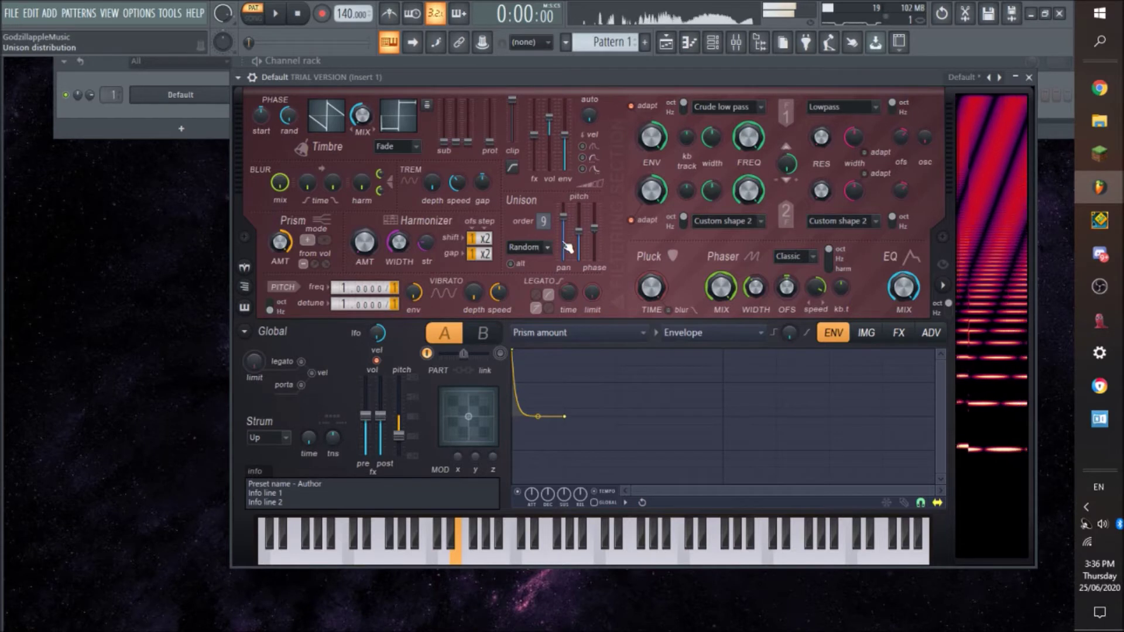
Return the unison distribution to Uniform and readjust the pitch thickness by ear
click(527, 247)
click(526, 290)
drag(617, 79, 636, 68)
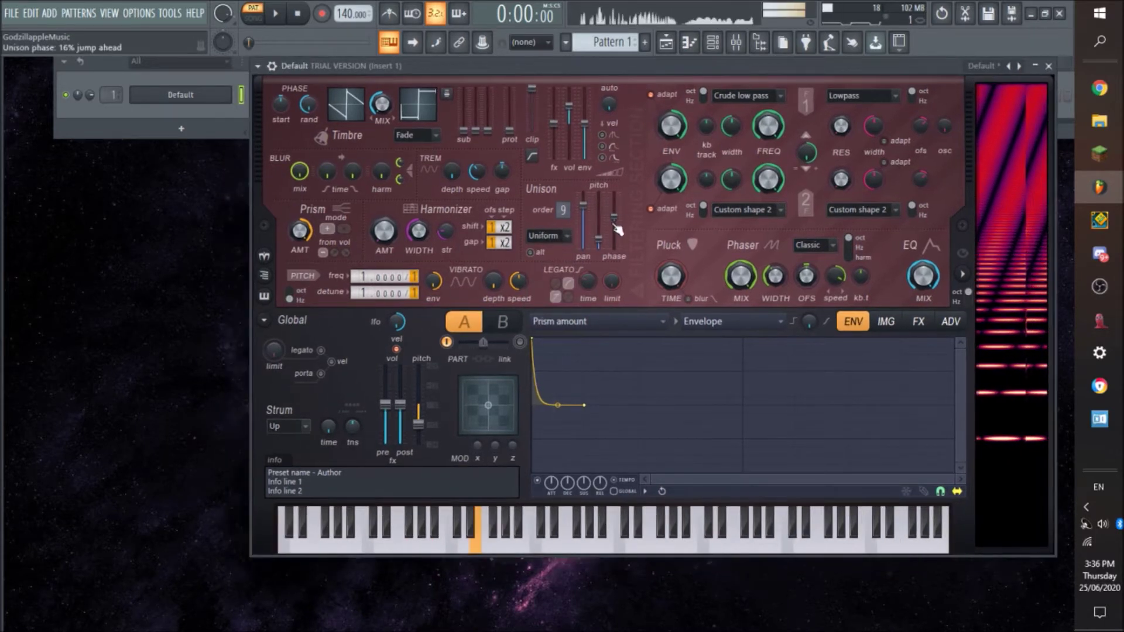
drag(598, 217, 600, 240)
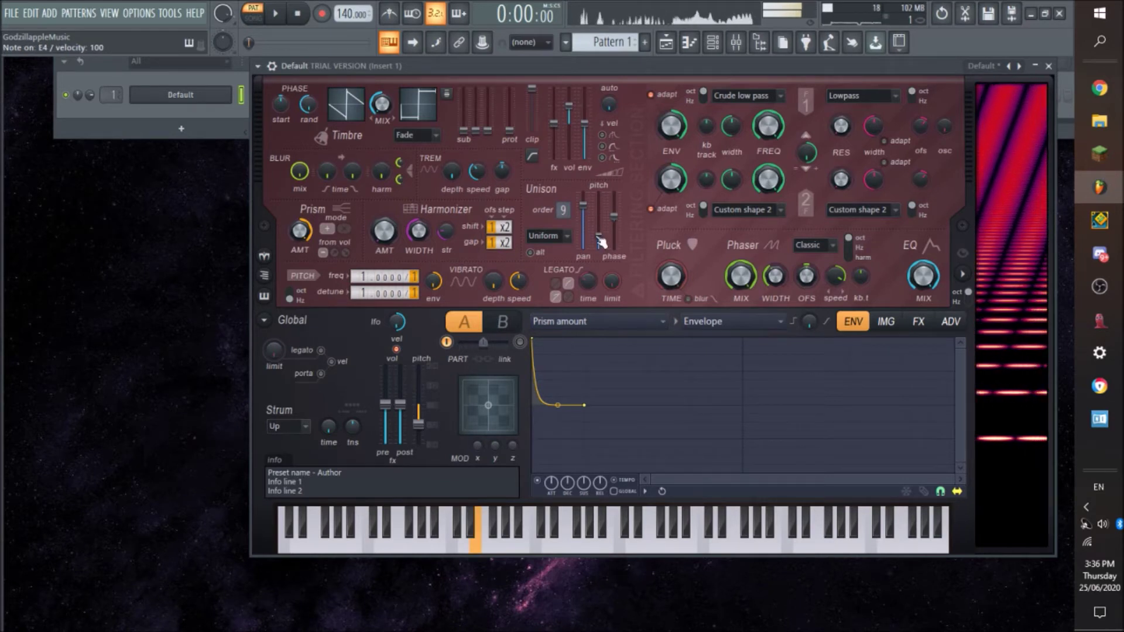
mouse_move(600, 240)
mouse_down()
mouse_move(600, 206)
mouse_move(600, 230)
mouse_up()
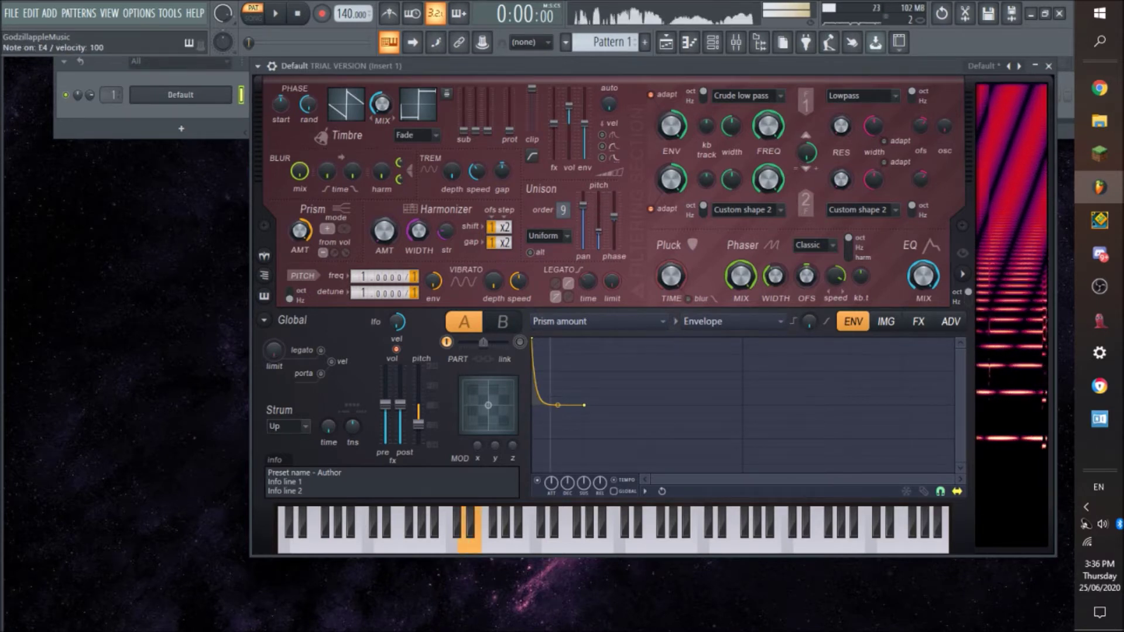
Try the Classic unison distribution and replace it with Hz
click(547, 235)
click(540, 252)
click(548, 236)
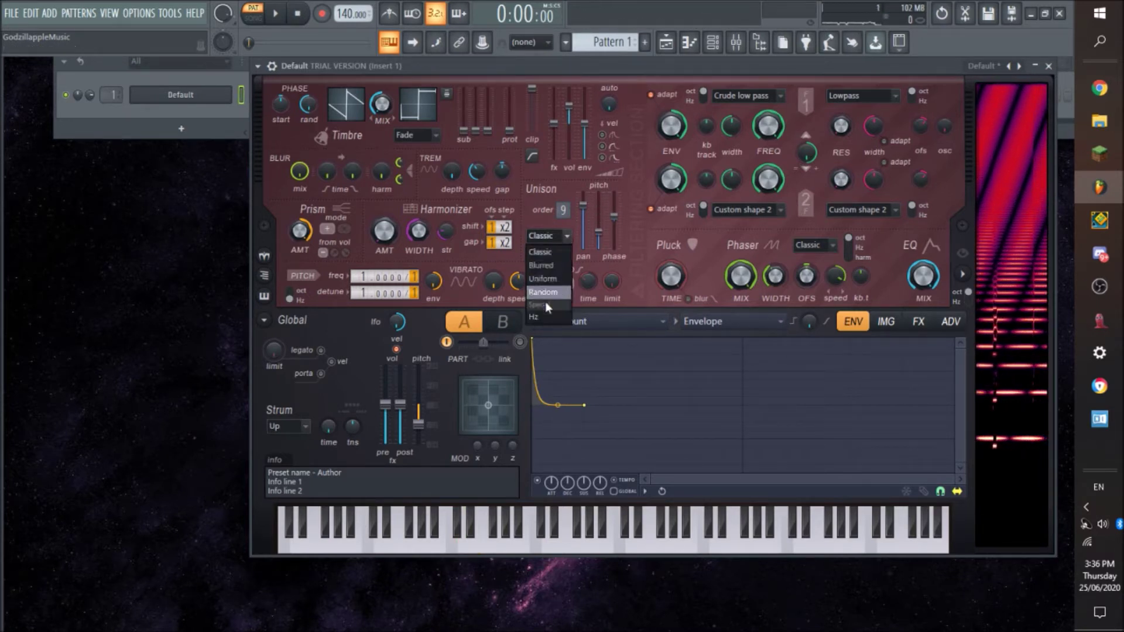
click(534, 316)
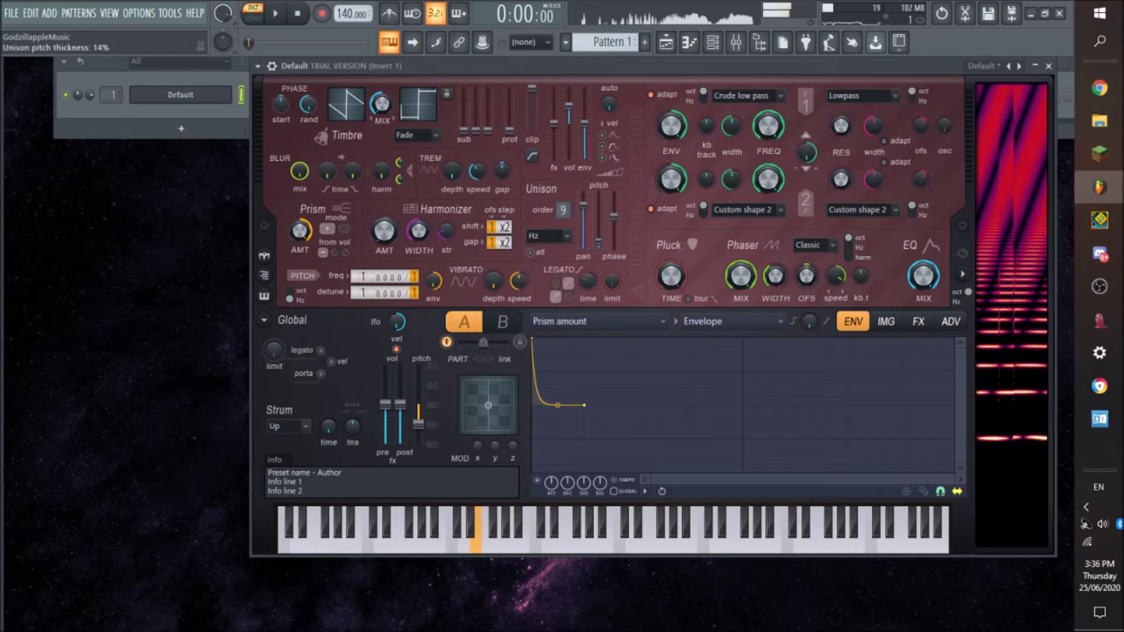
Adjust the phaser's keyboard tracking, speed and width while playing test notes
right_click(854, 279)
click(862, 287)
right_click(831, 280)
click(838, 288)
key(c)
key(c)
drag(780, 285, 780, 298)
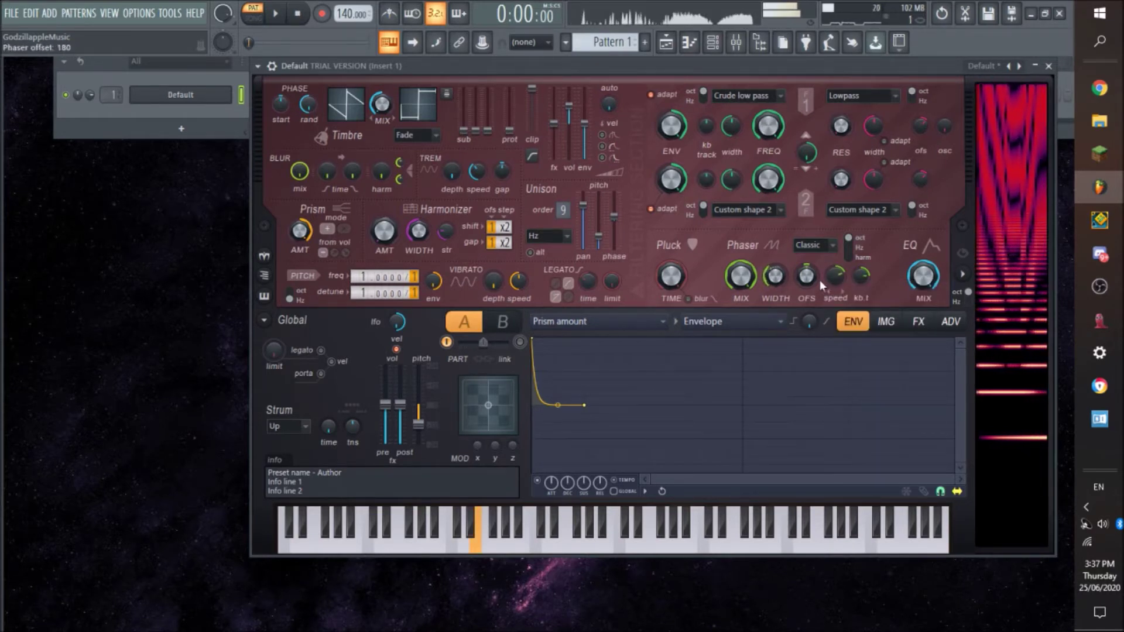
Slow down the phaser's offset motion and play a test note
right_click(851, 281)
click(858, 288)
right_click(841, 268)
click(849, 276)
drag(838, 278, 838, 289)
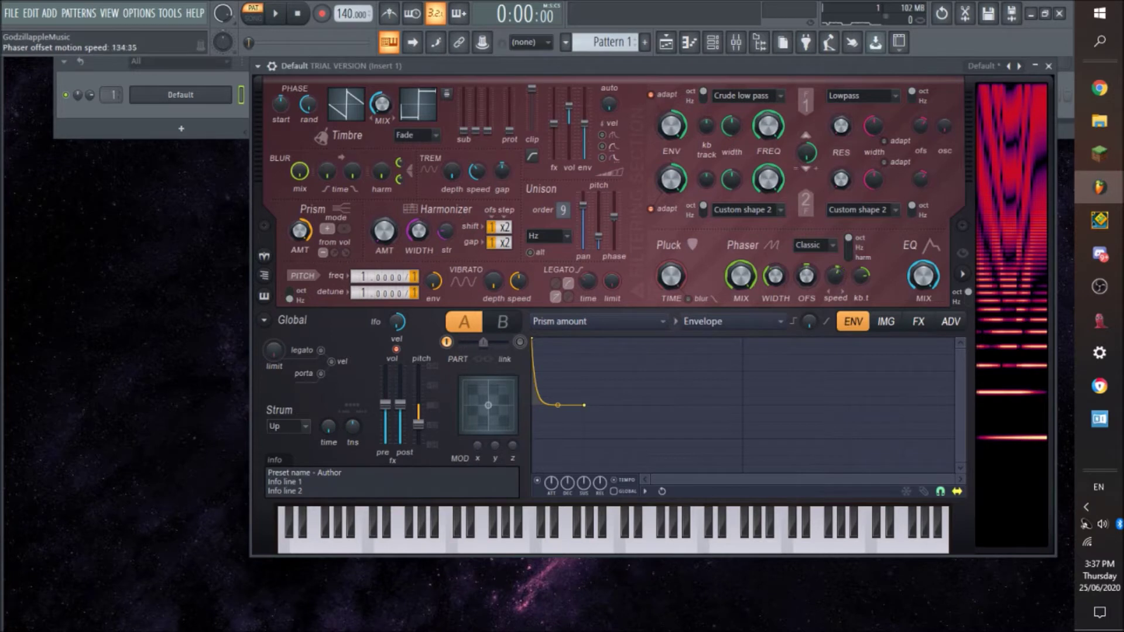
key(c)
Fine-tune the phaser width and switch the unison distribution from Hz to Blurred
drag(774, 276, 774, 273)
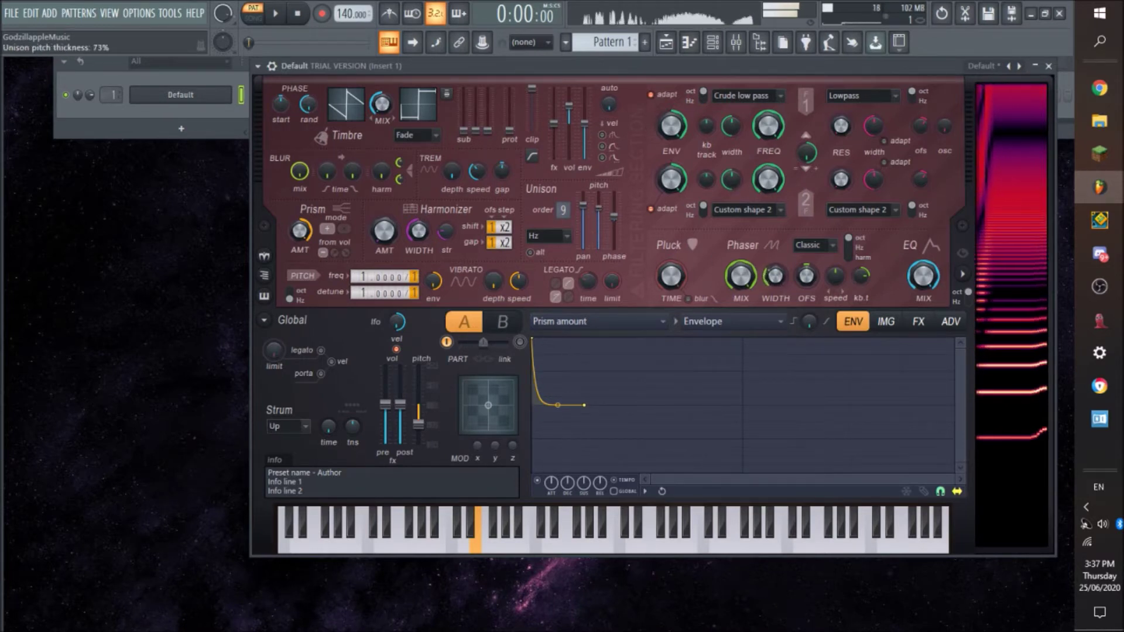
drag(774, 276, 774, 274)
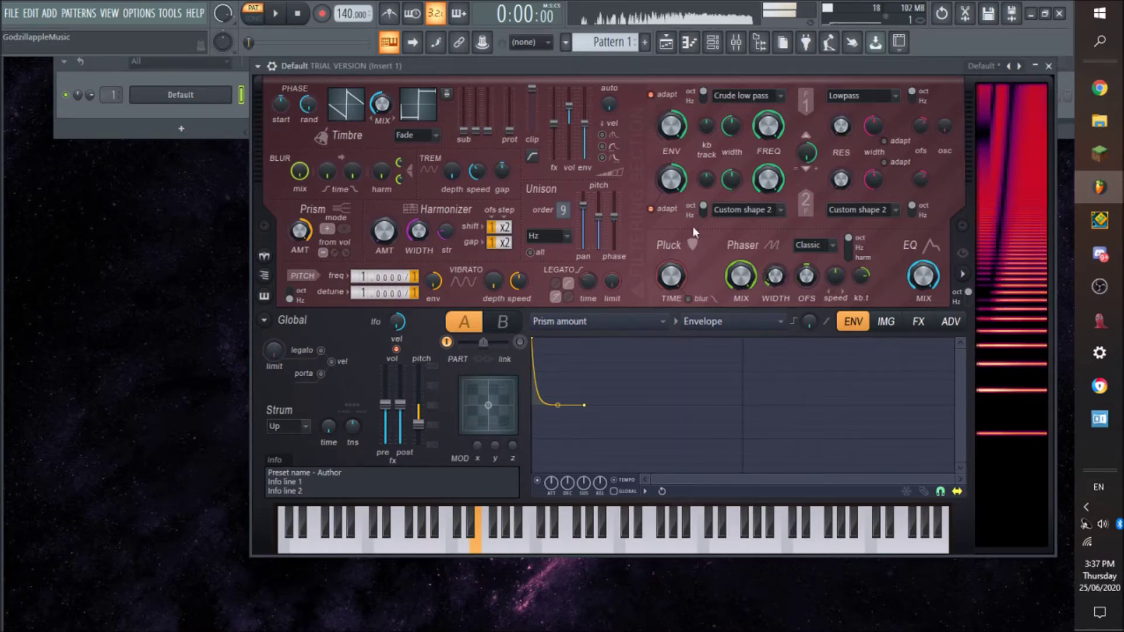
click(548, 235)
click(547, 266)
drag(774, 276, 773, 279)
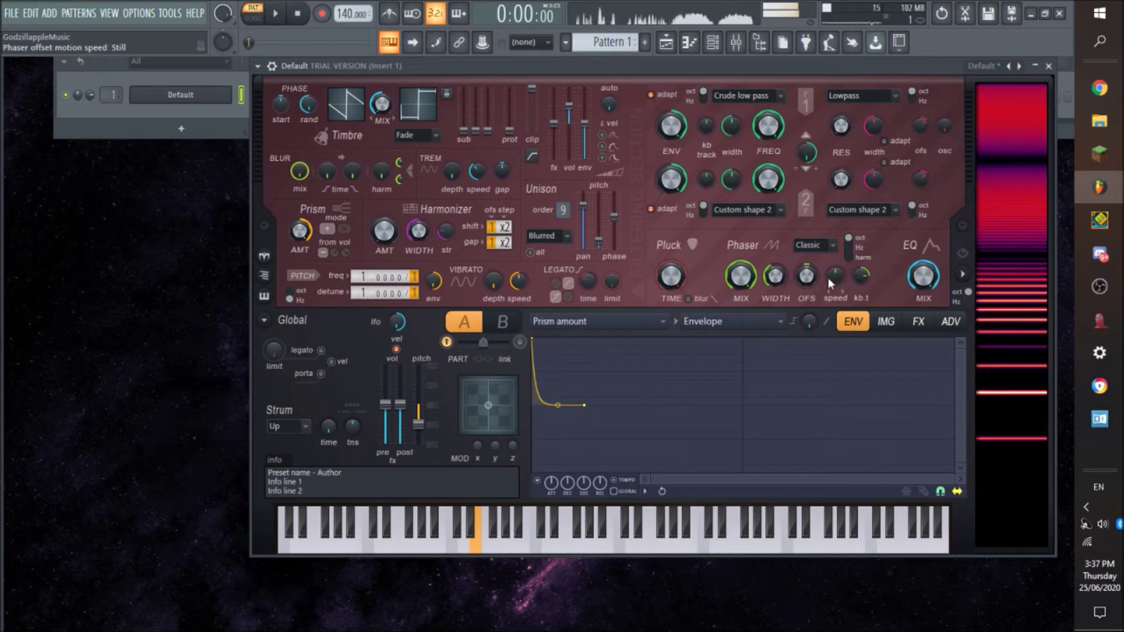
Raise the unison pitch thickness with the phases set to All aligned, and adjust the phaser width
drag(598, 242, 613, 221)
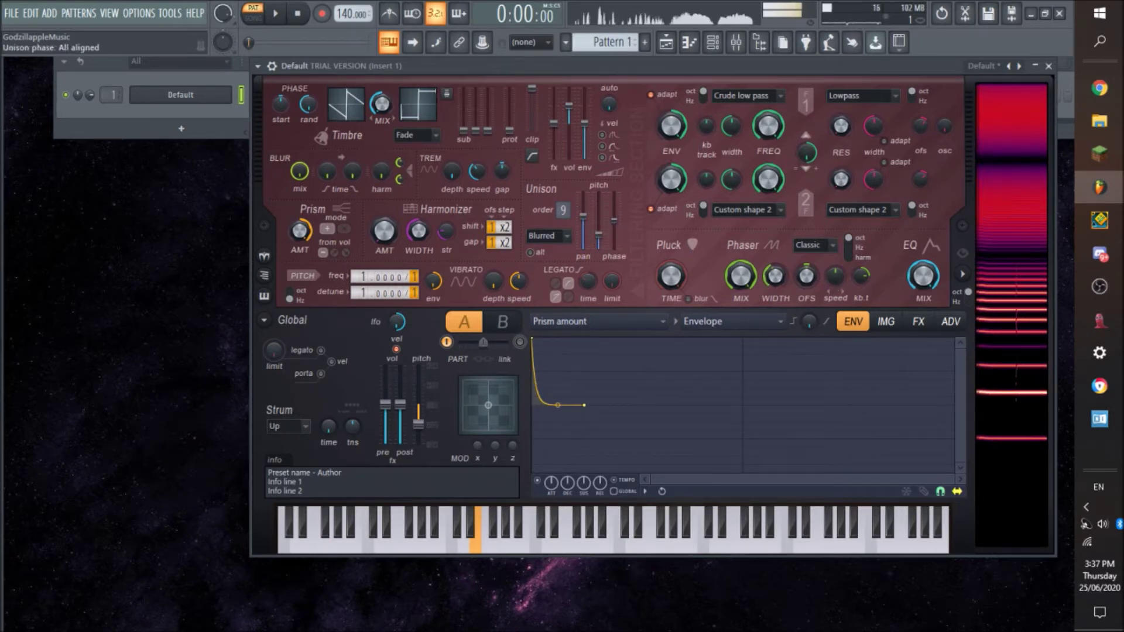
mouse_move(775, 275)
mouse_down()
mouse_move(775, 253)
mouse_move(775, 270)
mouse_up()
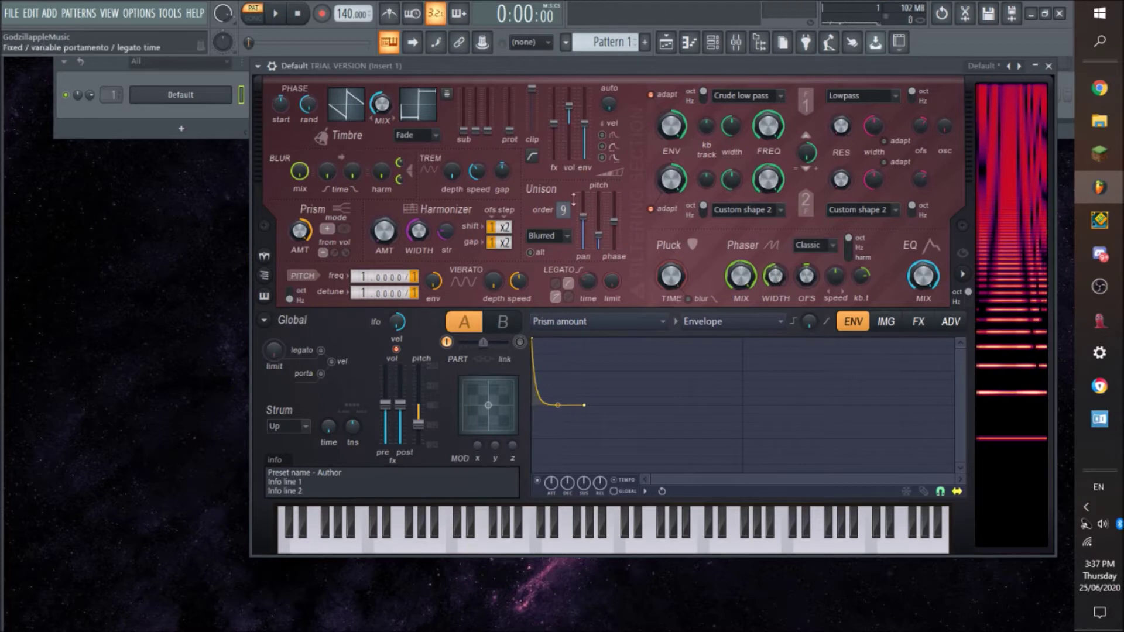
Switch to part B for editing, disable part A and play test notes
drag(605, 66, 678, 55)
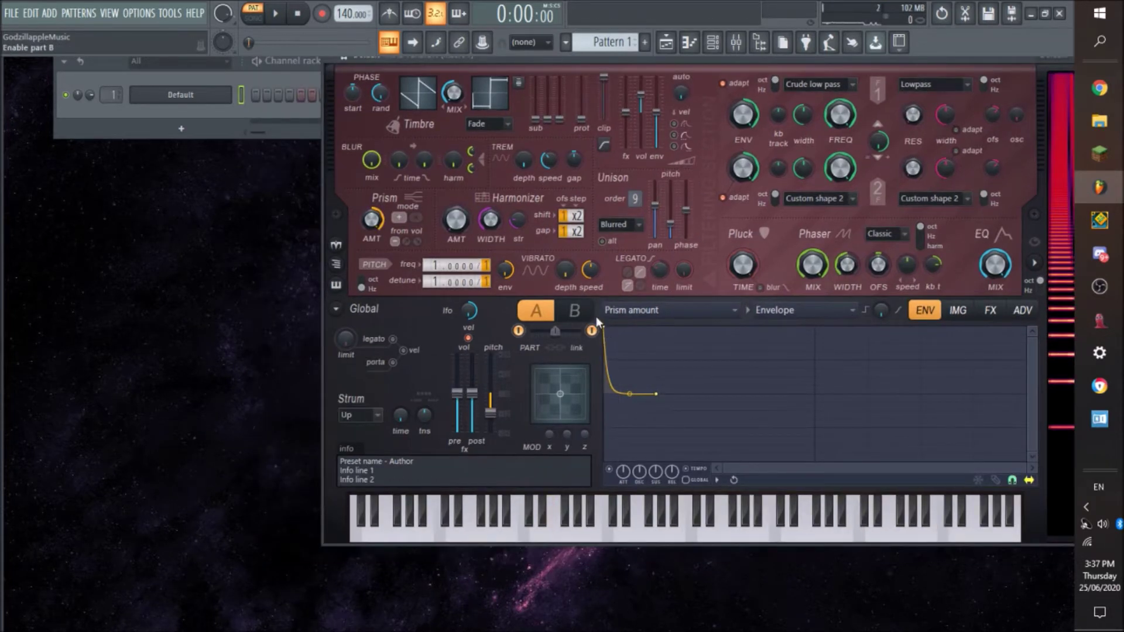
click(575, 311)
click(519, 331)
key(c)
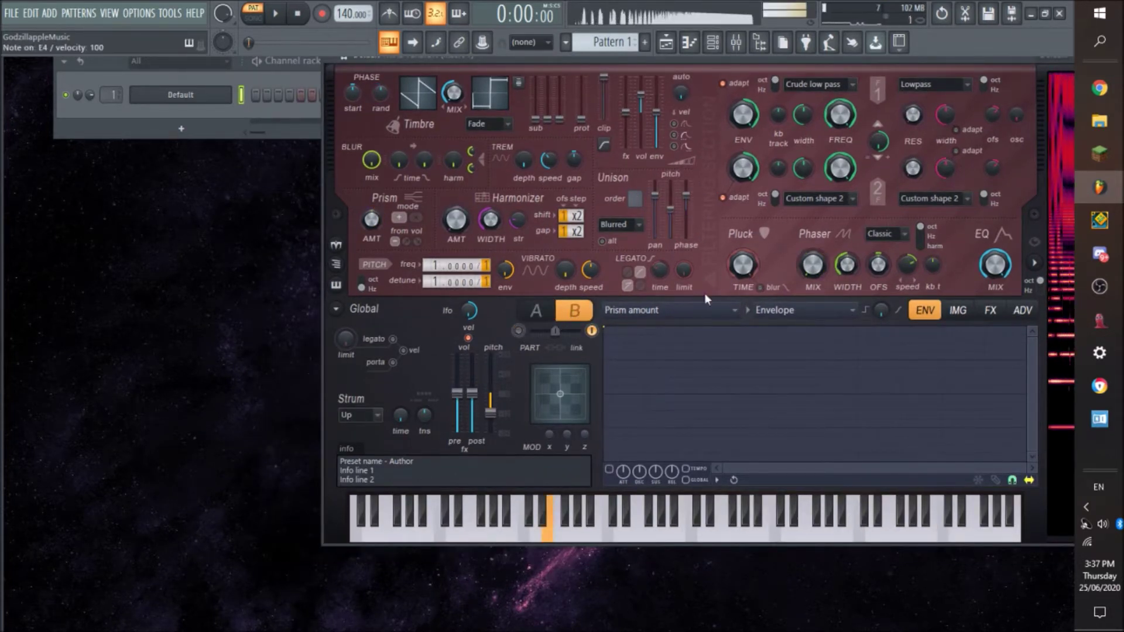
key(c)
Set part B's frequency divider to 2 so it plays 1200 cents lower
drag(487, 266, 494, 258)
key(c)
scroll(489, 264, down, 1)
scroll(485, 266, up, 1)
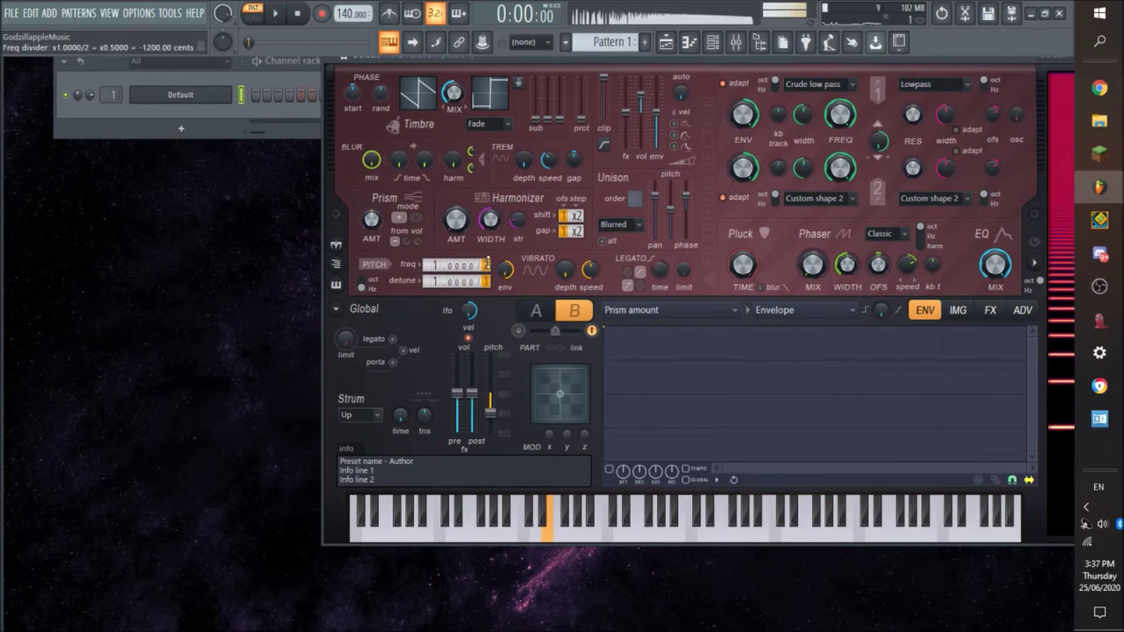
Set the main pitch to +0 cent and turn off part B so that part A sounds instead
drag(494, 402, 490, 394)
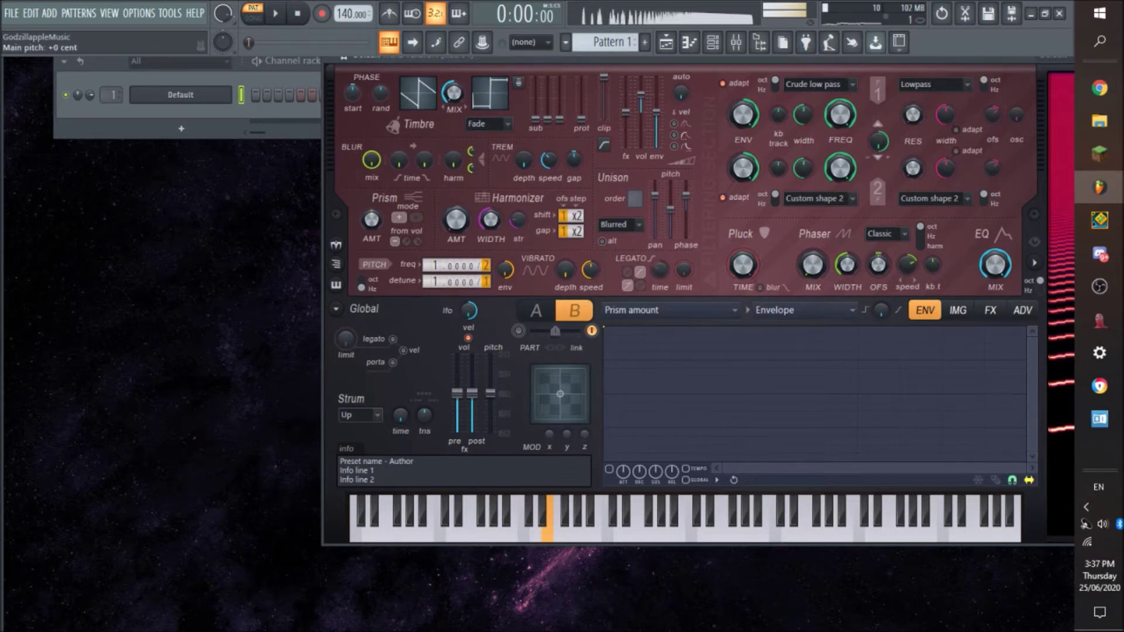
click(592, 330)
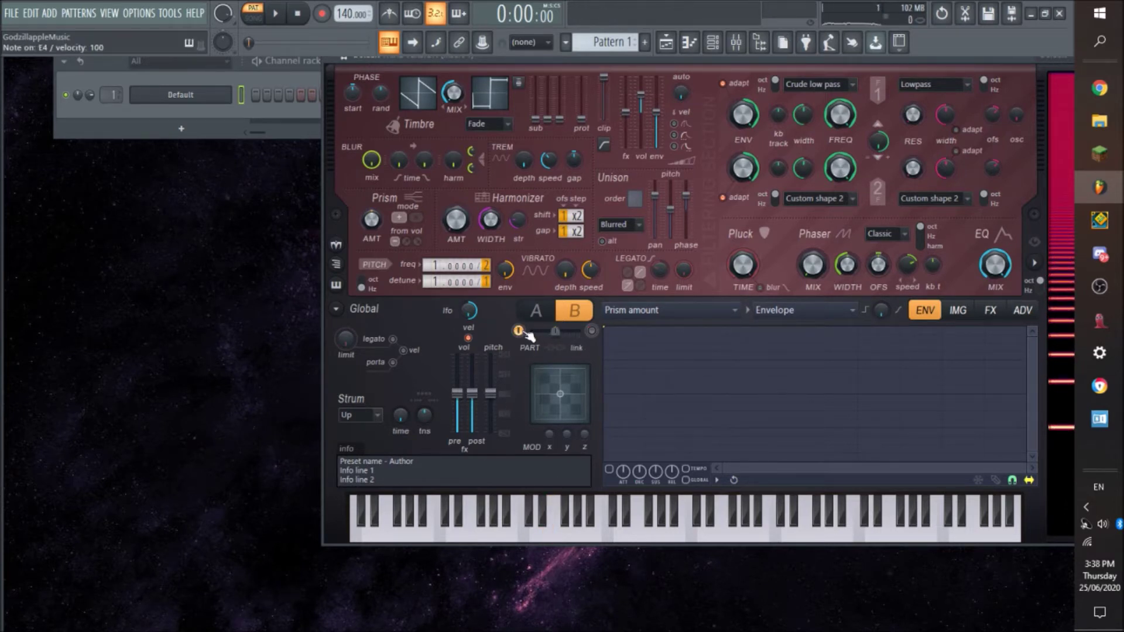
Switch to editing part A, set its frequency divider to 2 and its phaser width to about 50%, playing test notes
key(c)
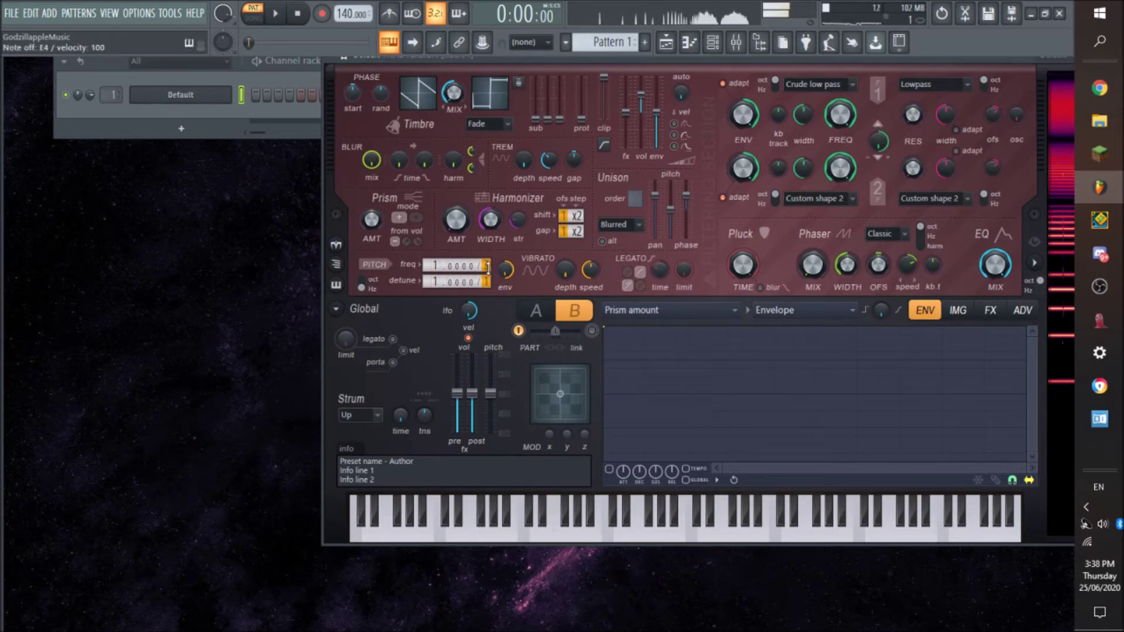
click(534, 322)
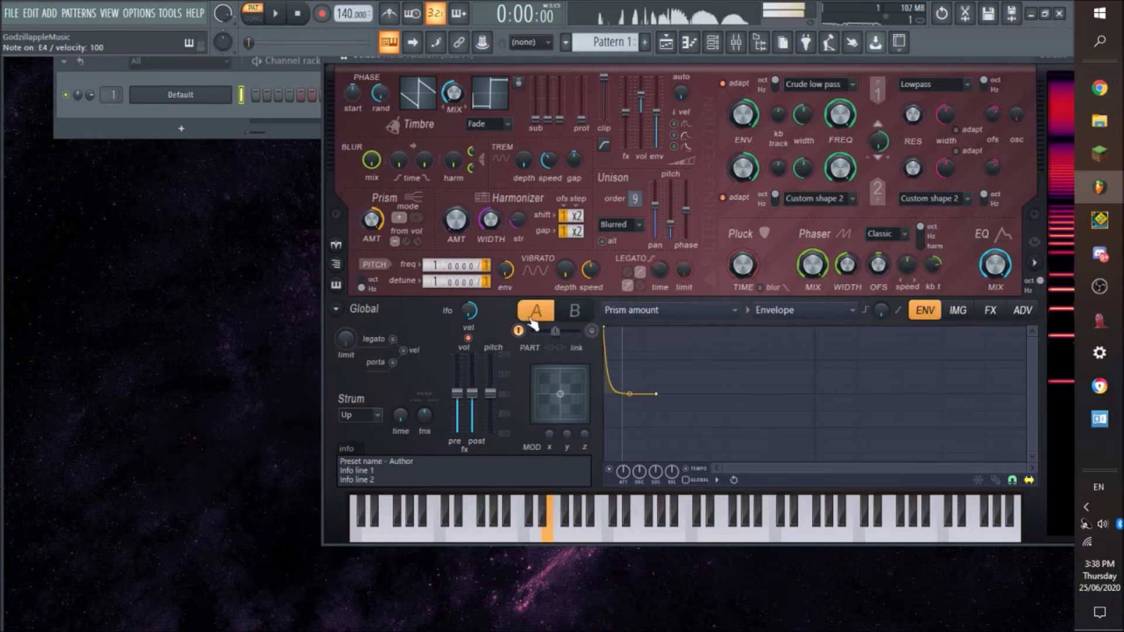
scroll(486, 265, up, 1)
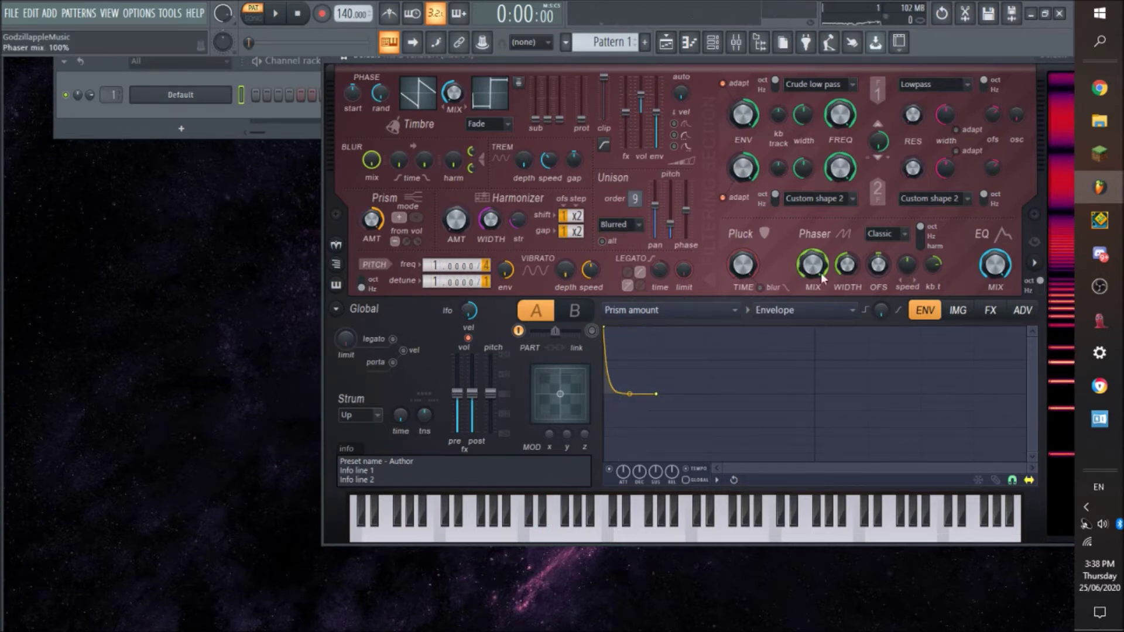
key(c)
scroll(486, 265, up, 1)
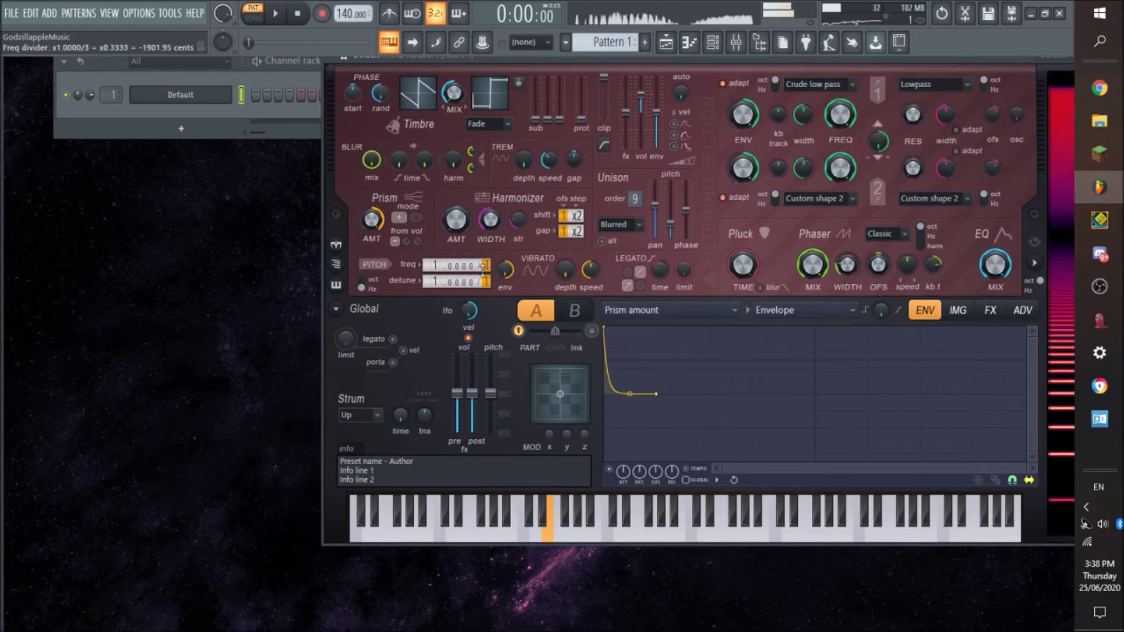
scroll(485, 266, down, 2)
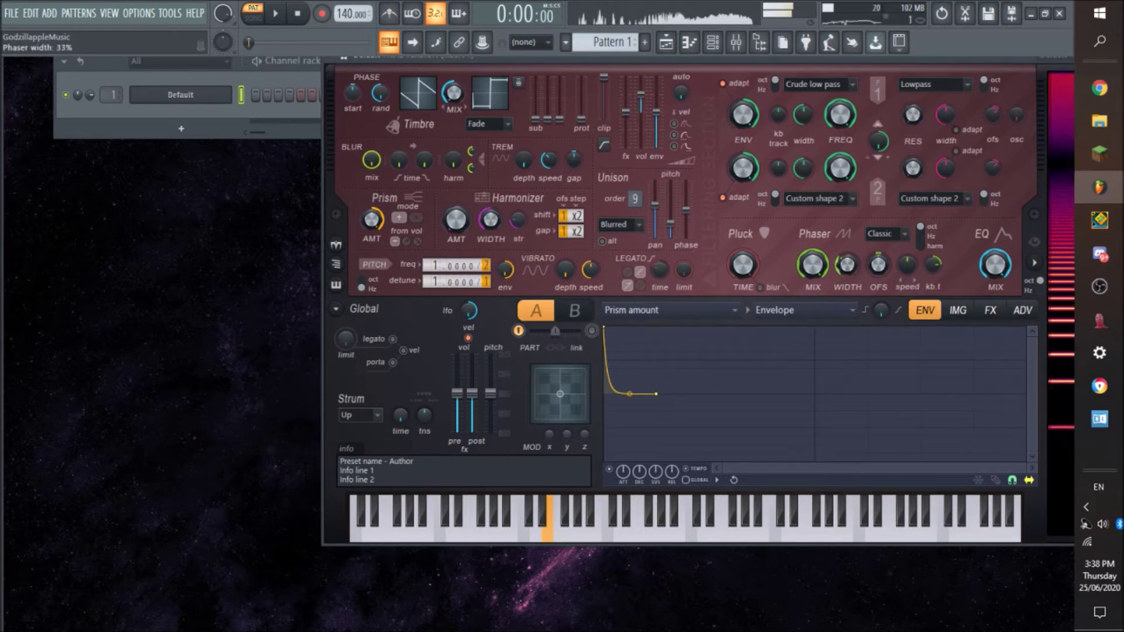
drag(847, 265, 847, 243)
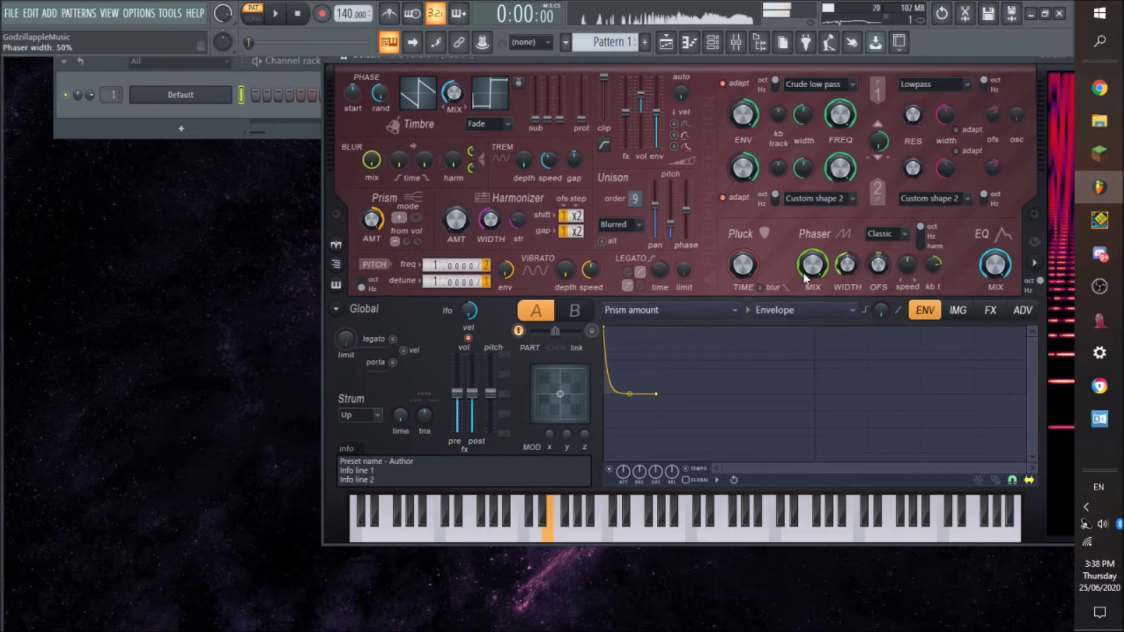
Switch to part B sounding alone, set its frequency divider to 4, raise its phaser mix and neutralise the phaser speed
click(585, 315)
scroll(486, 266, up, 1)
drag(900, 268, 900, 258)
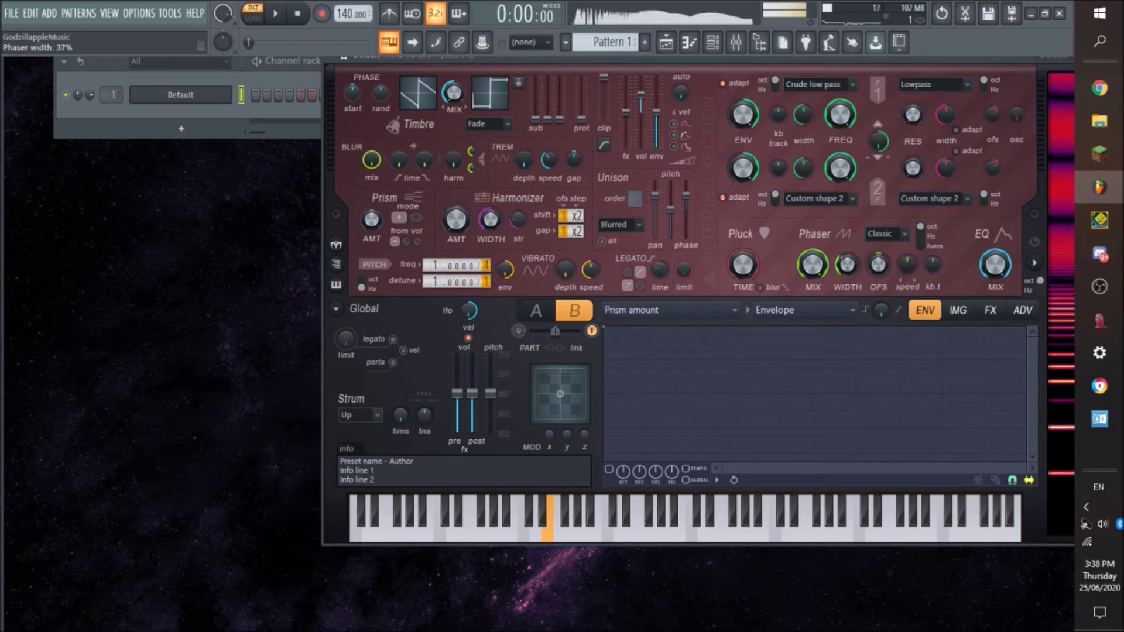
Set part B's phaser type to Deep after trying Deeper, and fine-tune the phaser width
click(887, 234)
click(877, 270)
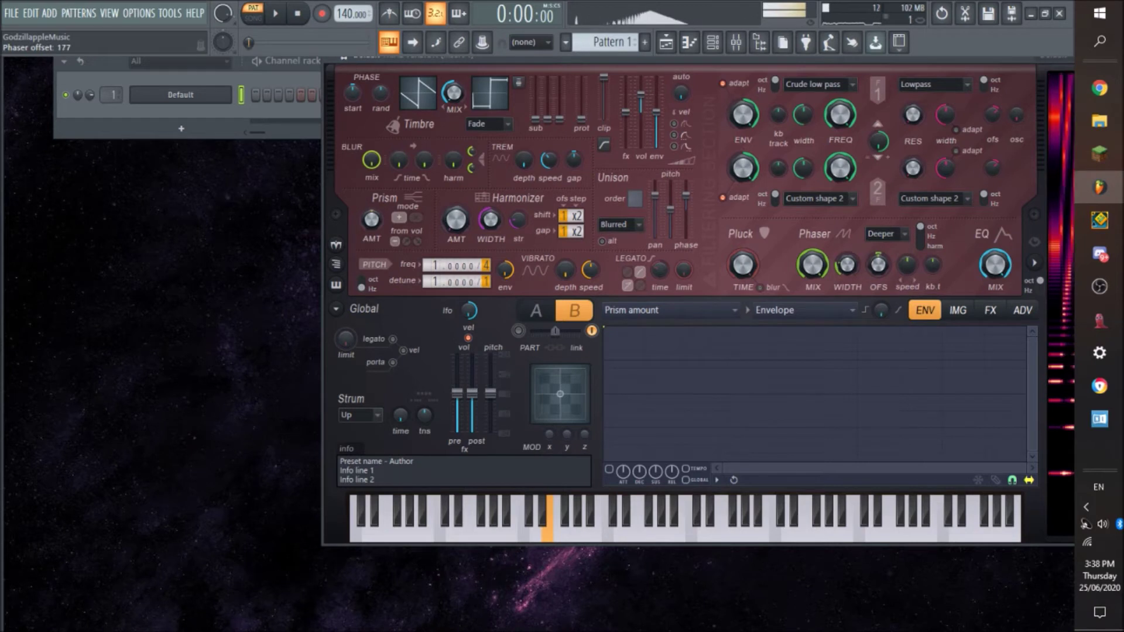
click(885, 234)
click(878, 295)
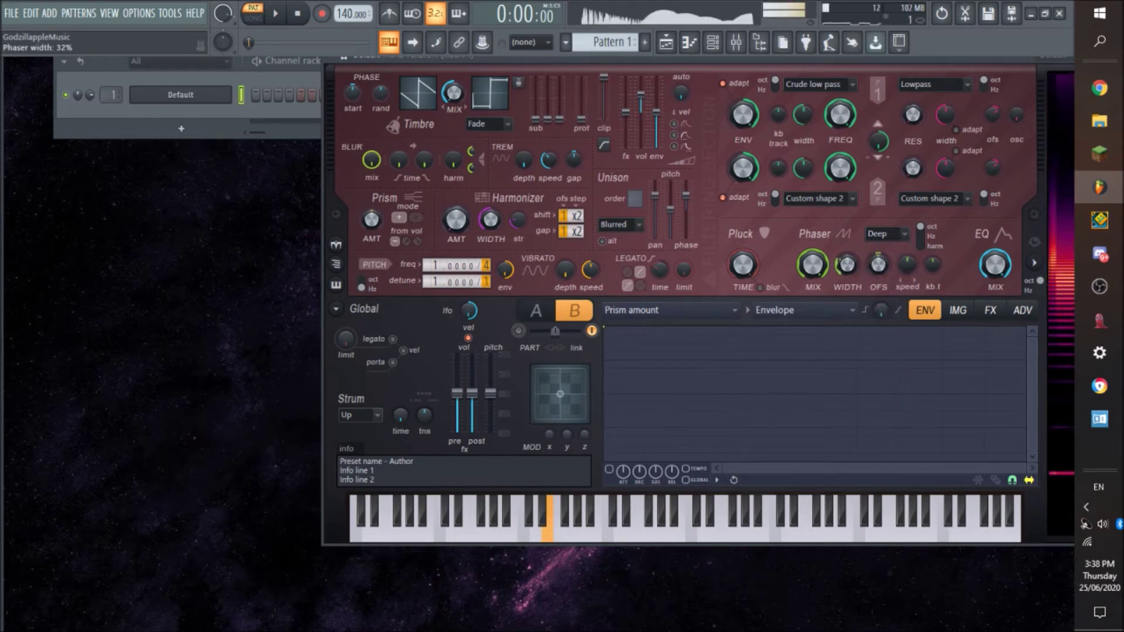
drag(846, 265, 845, 260)
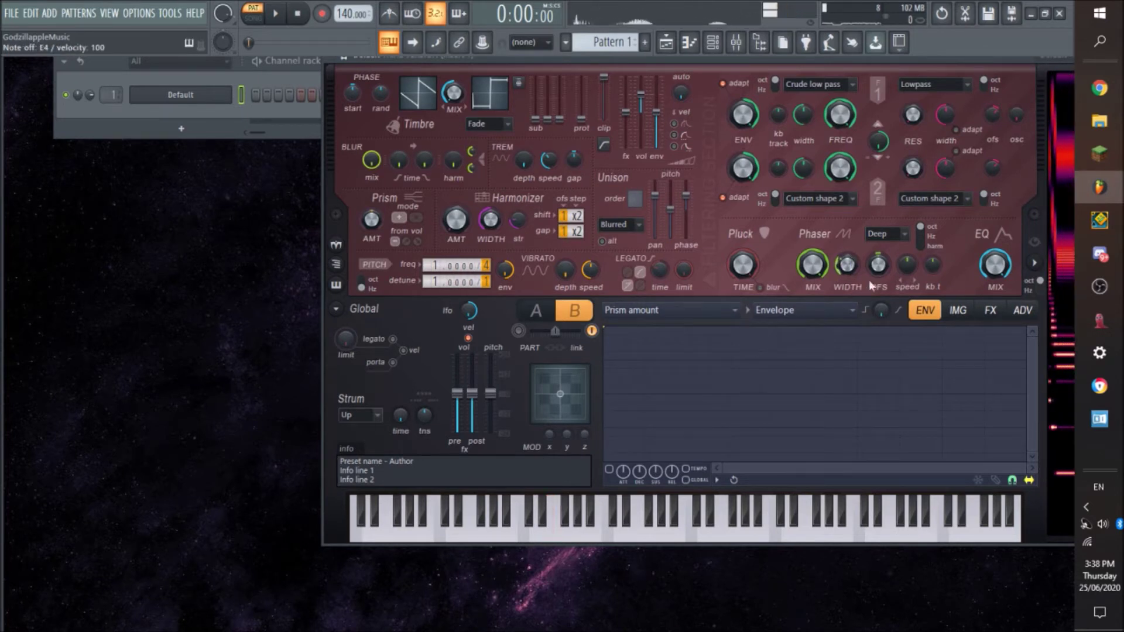
Quick map part B's phaser width to Modulation X and set its unison order to 9, sweeping the modulation to audition it
right_click(852, 259)
mouse_move(907, 306)
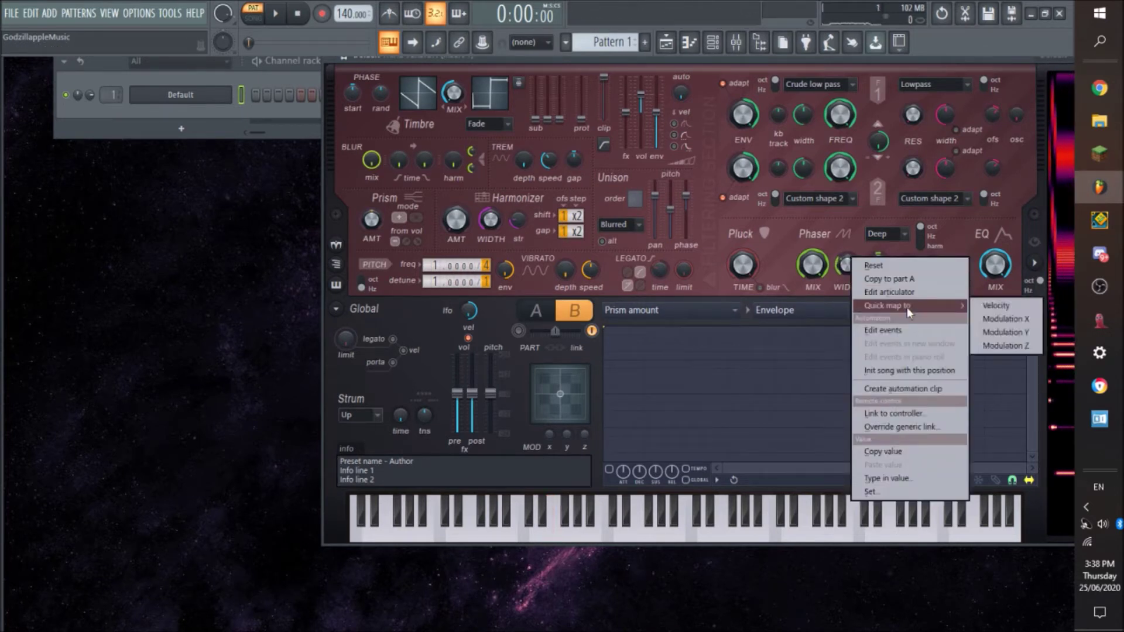
click(998, 320)
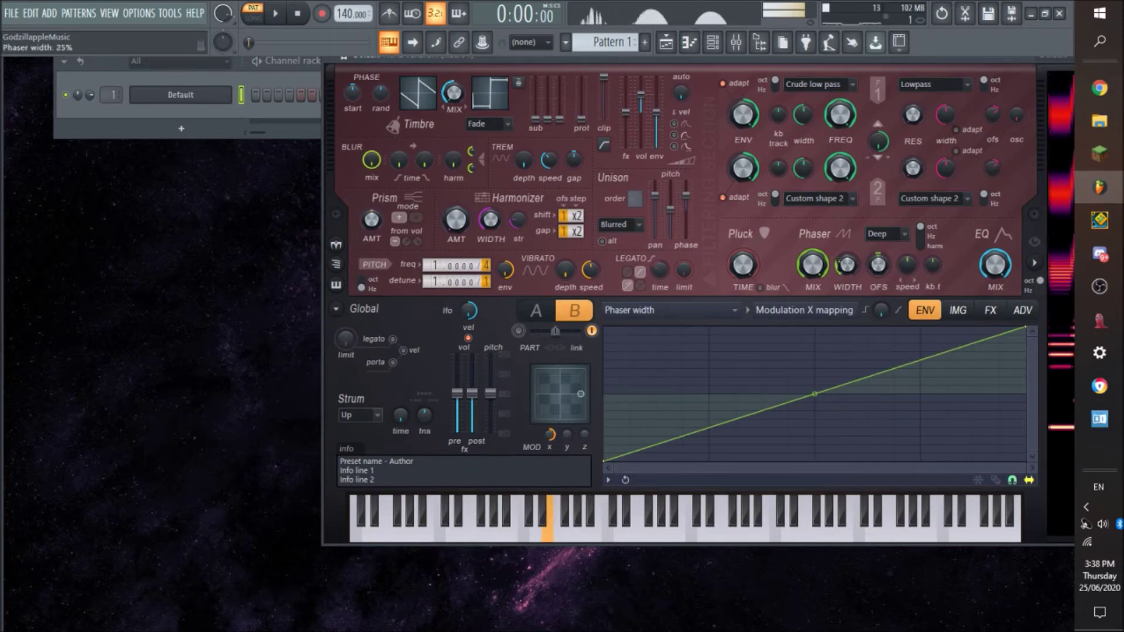
mouse_move(549, 434)
mouse_down()
mouse_move(549, 449)
mouse_move(549, 430)
mouse_up()
drag(635, 200, 635, 176)
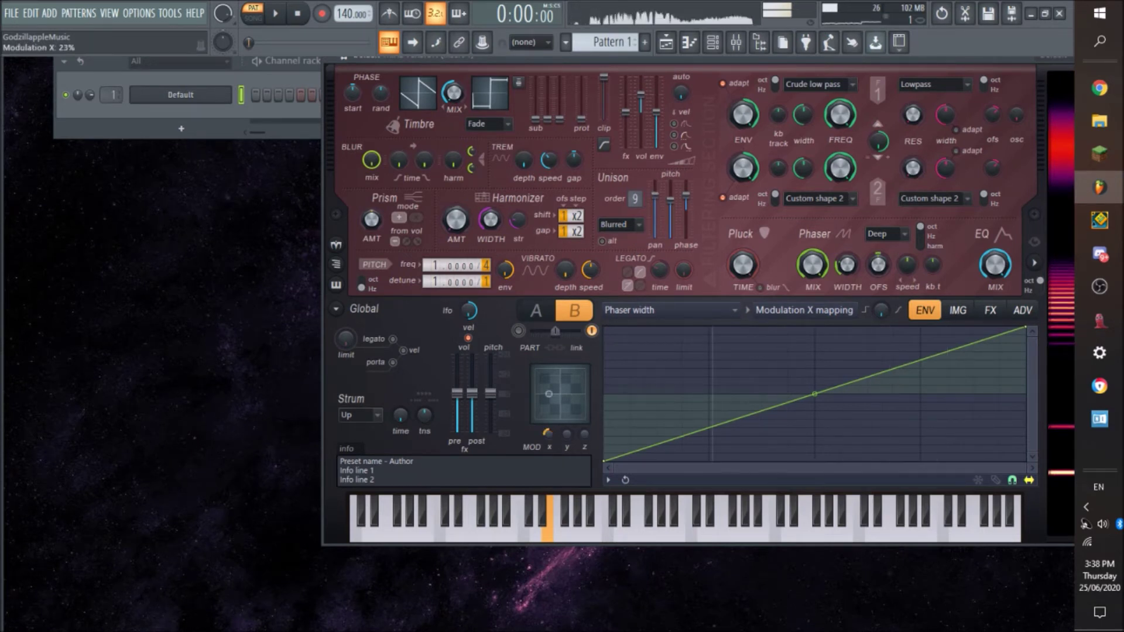
mouse_move(539, 394)
mouse_down()
mouse_move(582, 410)
mouse_move(555, 415)
mouse_up()
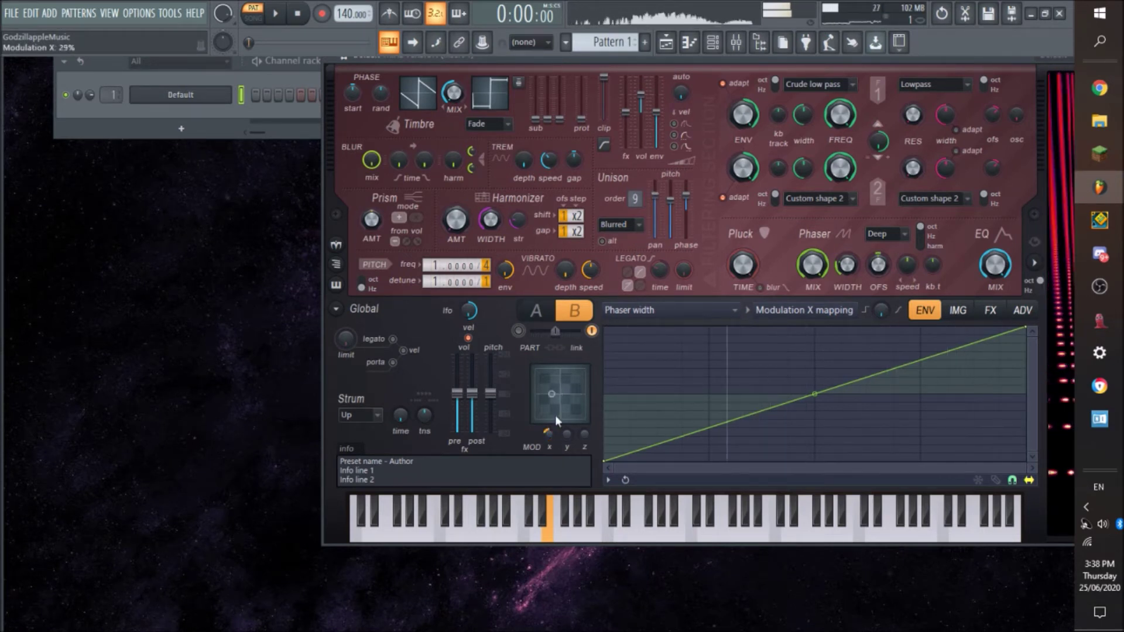
Switch to part A, quick map its phaser width to Modulation X and sweep the modulation while a note plays
click(548, 313)
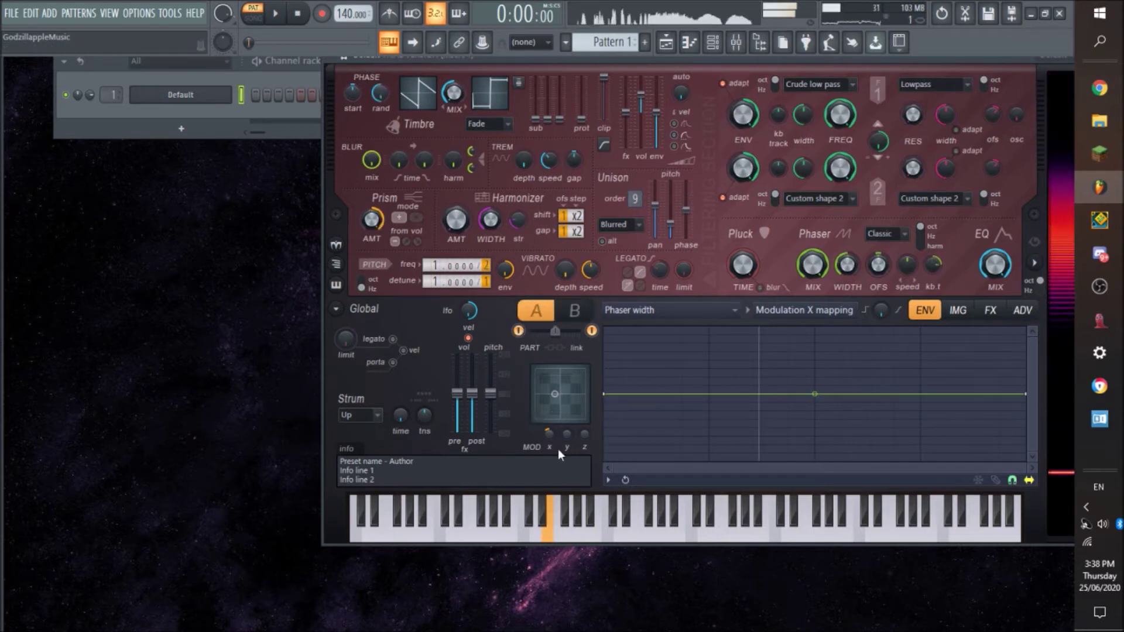
drag(547, 434, 547, 445)
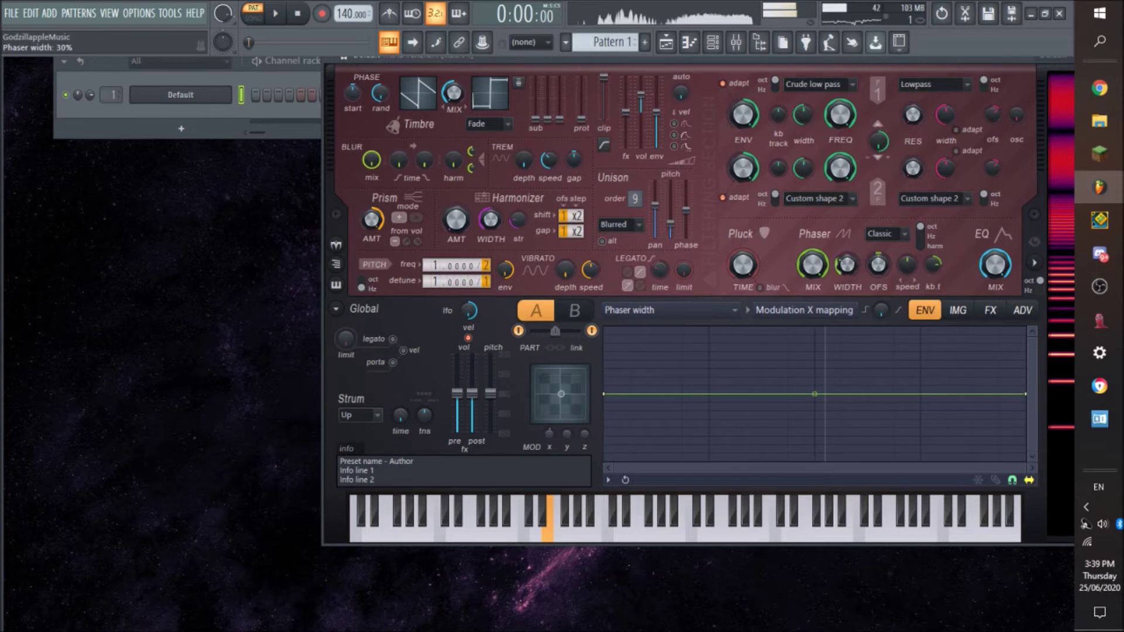
right_click(846, 265)
mouse_move(937, 316)
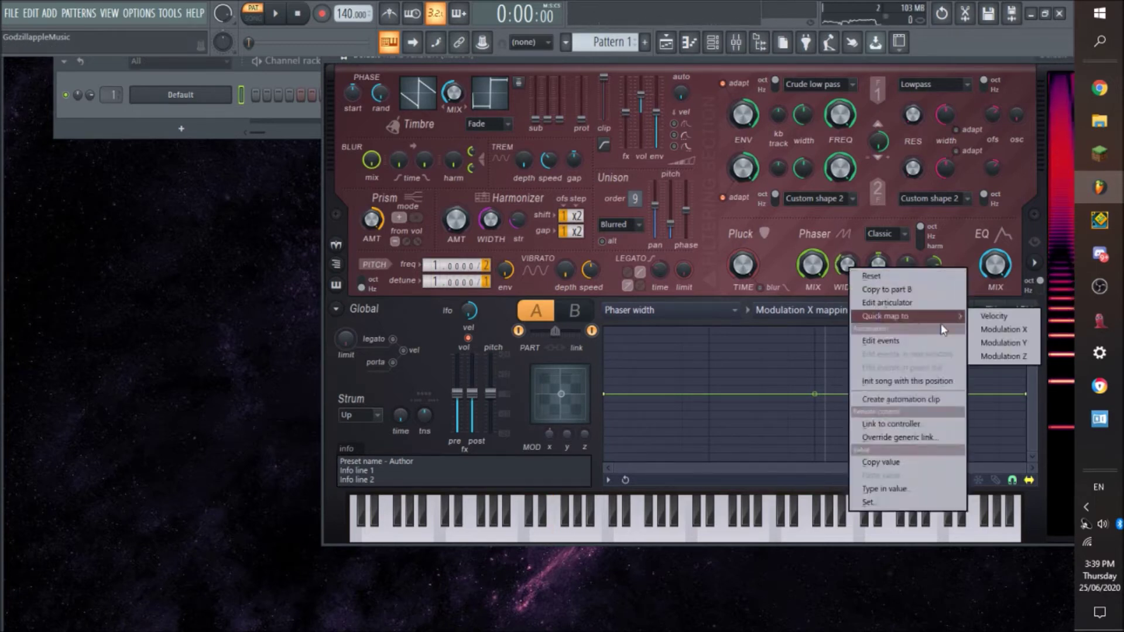
click(996, 331)
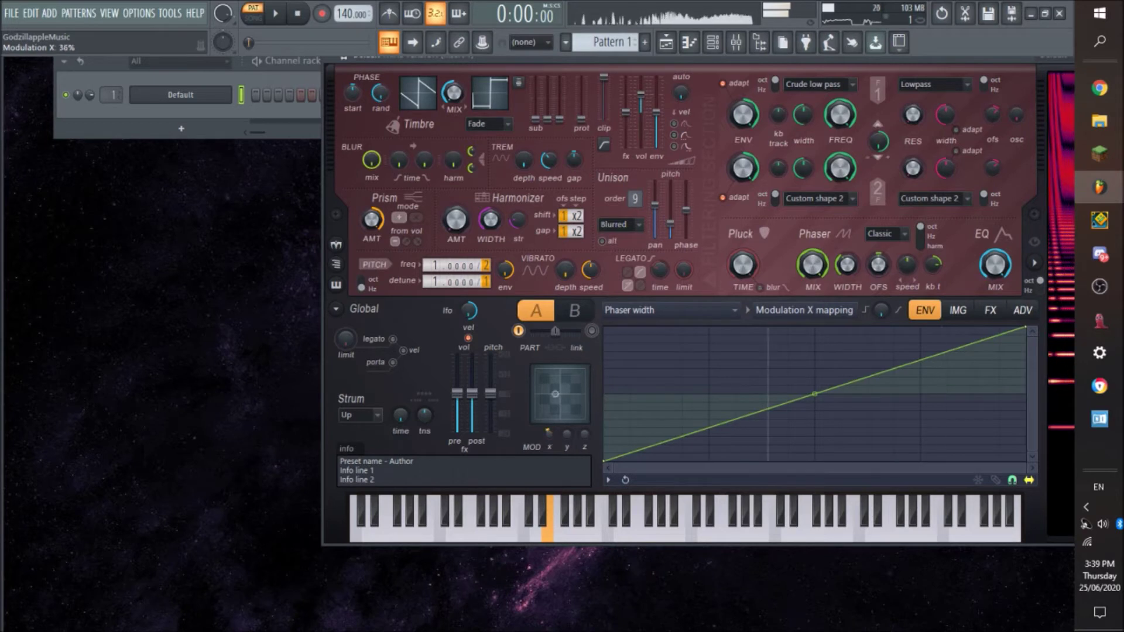
drag(547, 434, 547, 398)
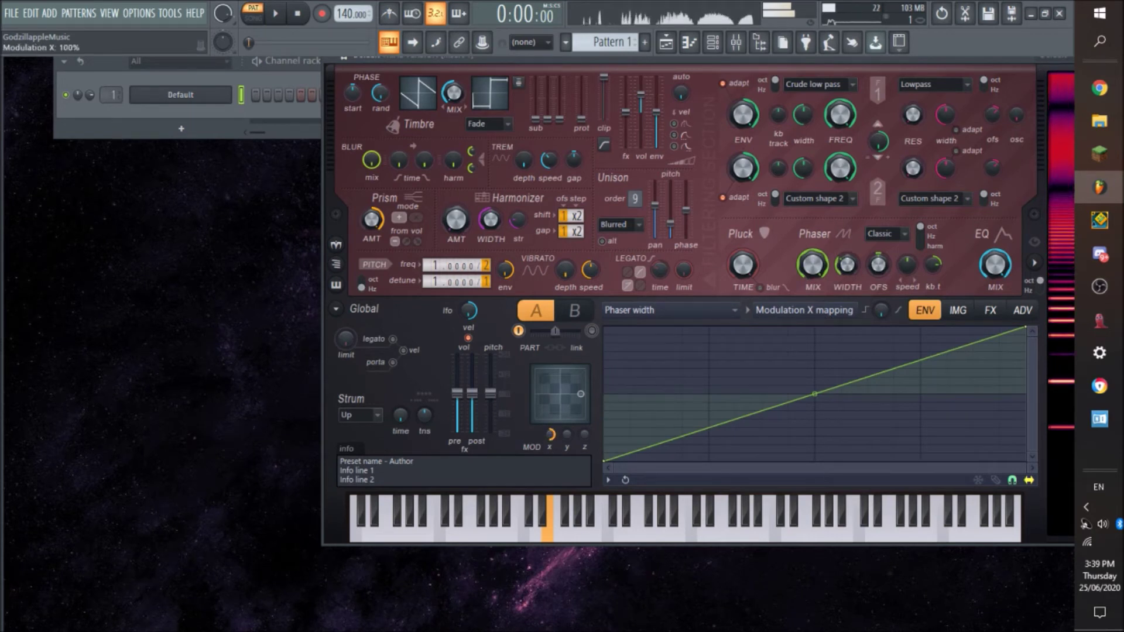
mouse_move(547, 433)
mouse_down()
mouse_move(547, 413)
mouse_move(548, 434)
mouse_up()
With both parts enabled, shift the part mix toward A and set part A's frequency divider to 4
drag(555, 331, 547, 331)
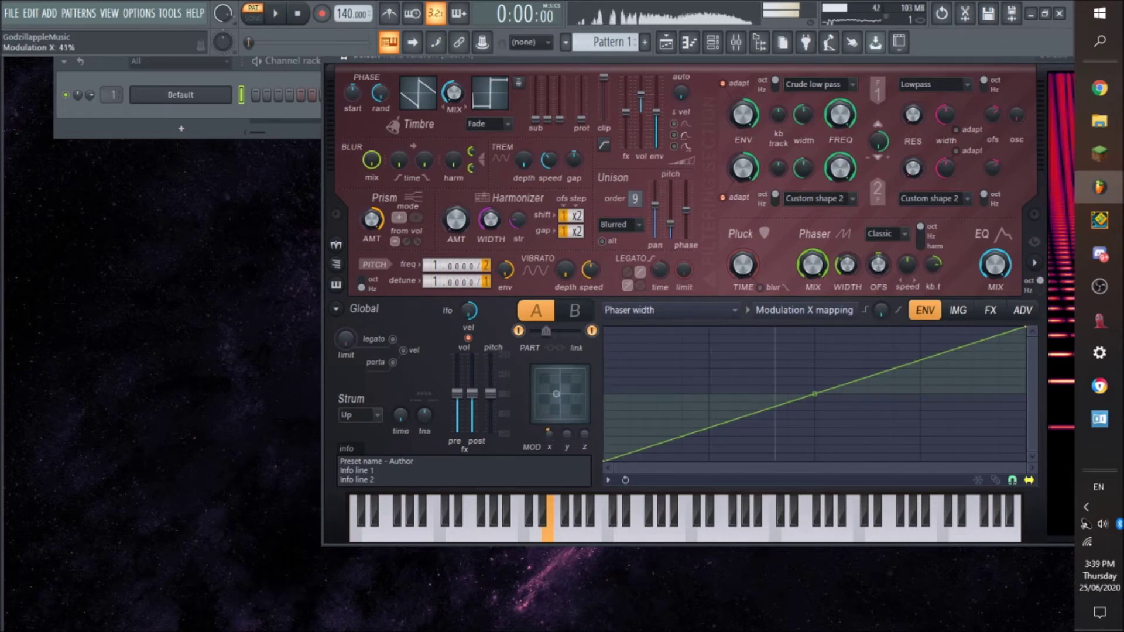
drag(492, 267, 491, 261)
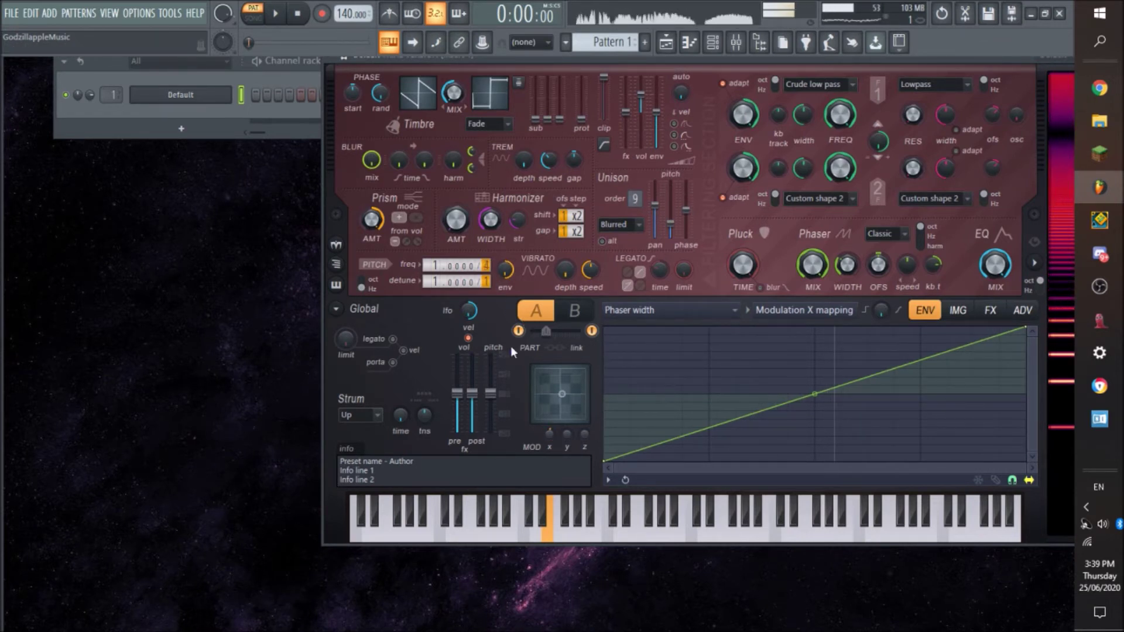
mouse_move(548, 433)
mouse_down()
mouse_move(549, 404)
mouse_move(548, 439)
mouse_up()
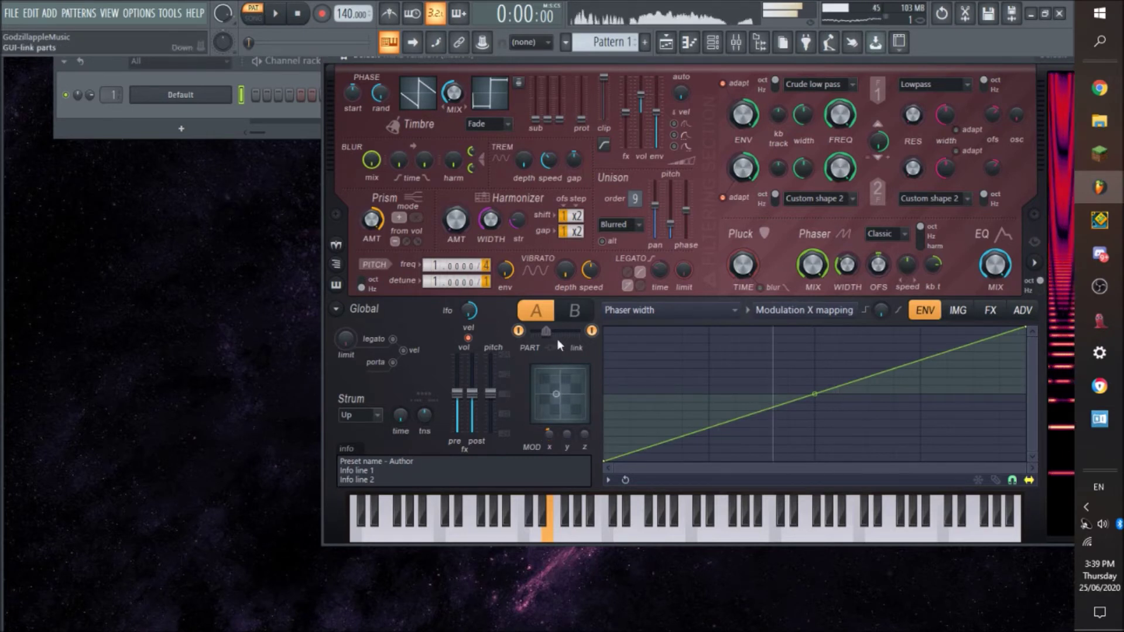
Switch to part B, set its frequency divider to 2 and sweep Modulation X to audition the blend
click(575, 310)
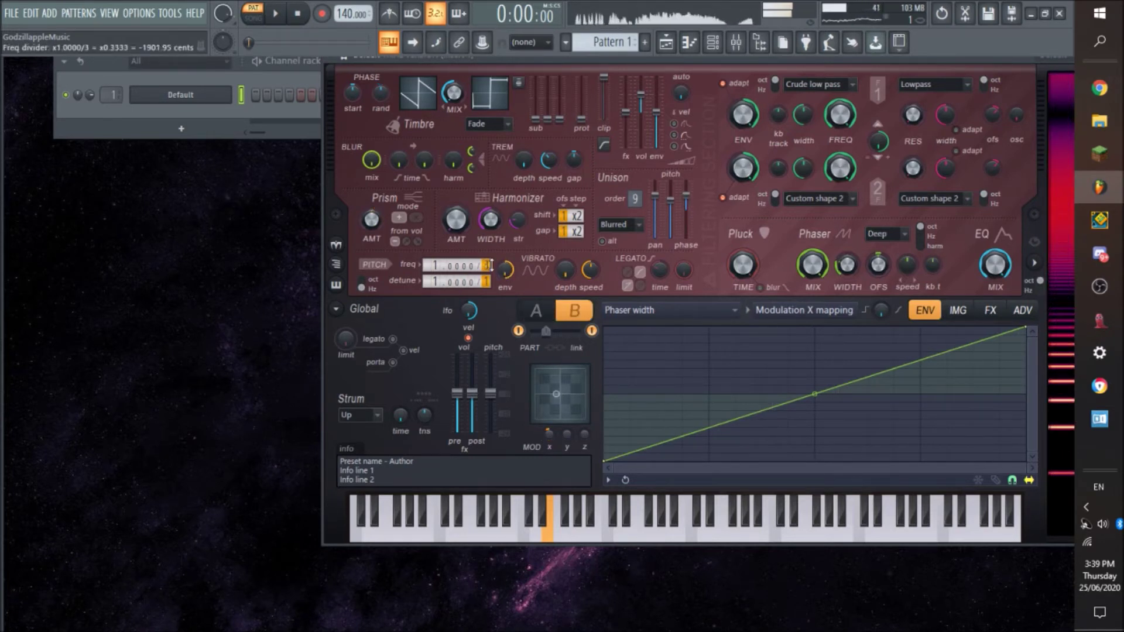
drag(491, 265, 490, 270)
mouse_move(548, 434)
mouse_down()
mouse_move(548, 451)
mouse_move(548, 415)
mouse_up()
Quick map part B's filter 1 frequency to Modulation Y and lower the mapping's end point to the middle line
right_click(839, 111)
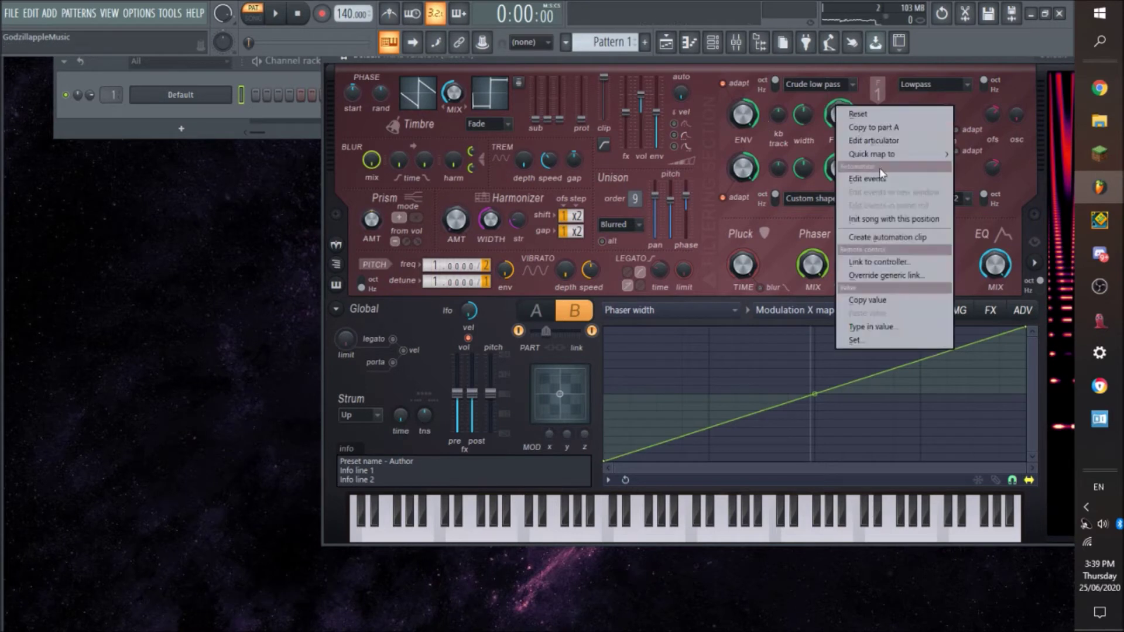
mouse_move(892, 151)
click(990, 181)
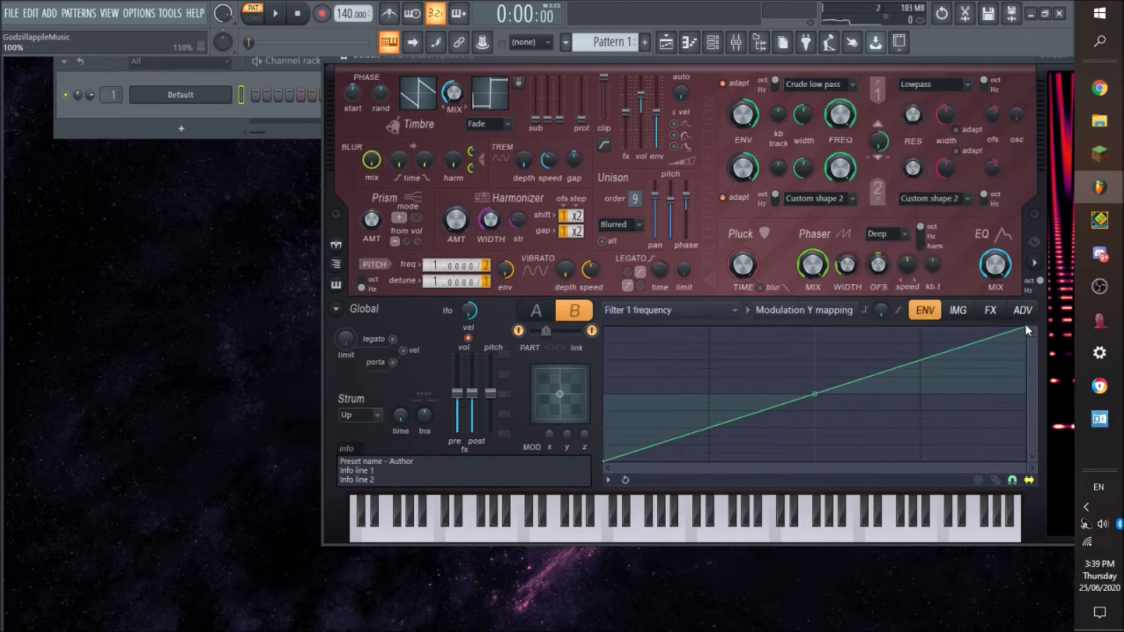
drag(1025, 329, 1004, 398)
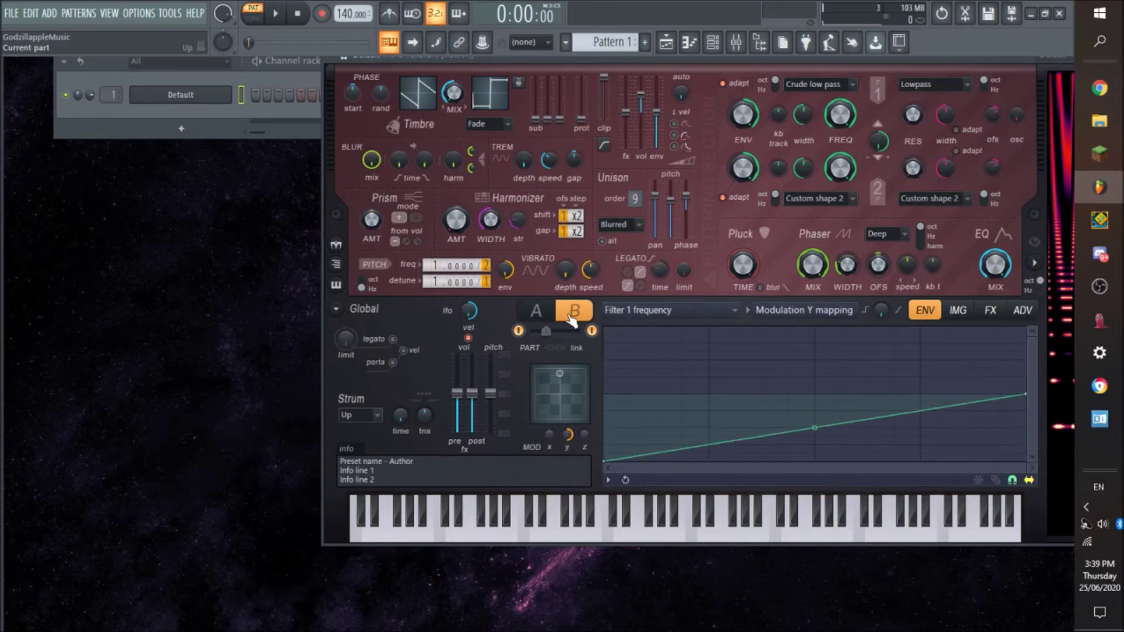
Quick map part A's filter 1 frequency to Modulation Y and lower that mapping's end point to the middle line
click(536, 310)
right_click(850, 121)
mouse_move(884, 166)
click(1019, 198)
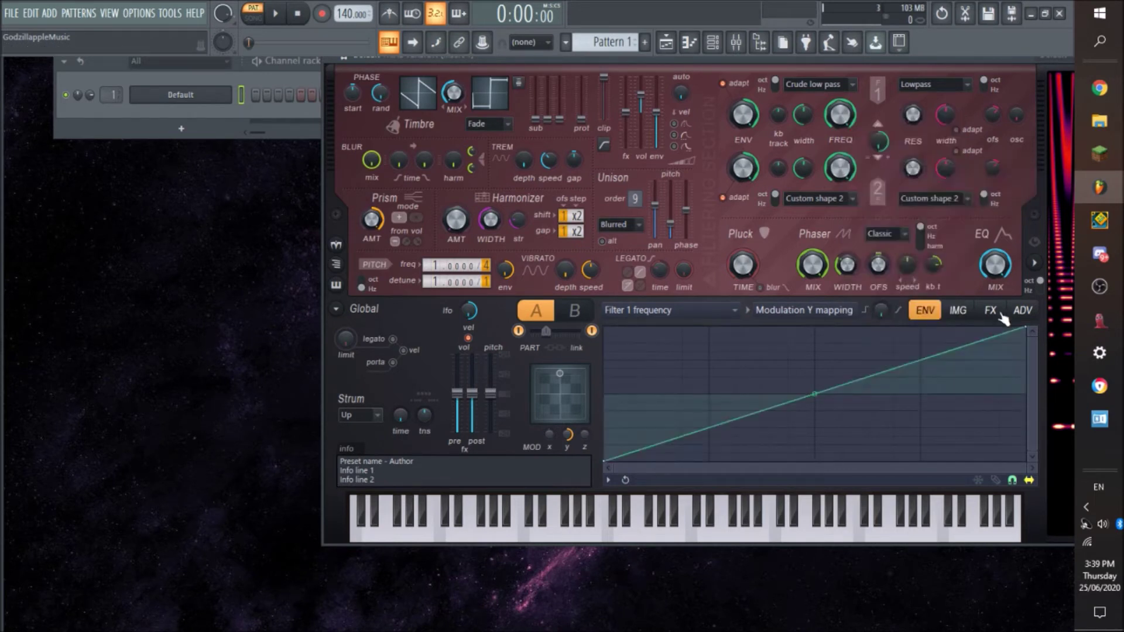
drag(1025, 329, 1028, 394)
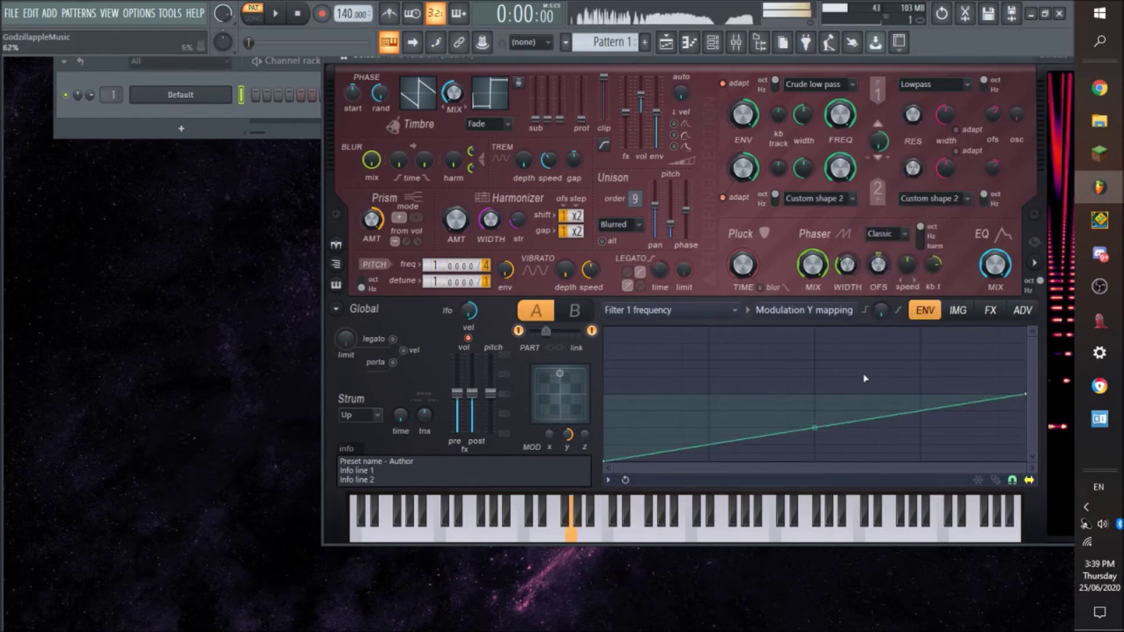
Play test notes while sweeping Modulation Y down to 0% to hear the filter movement
key(c)
drag(570, 435, 570, 442)
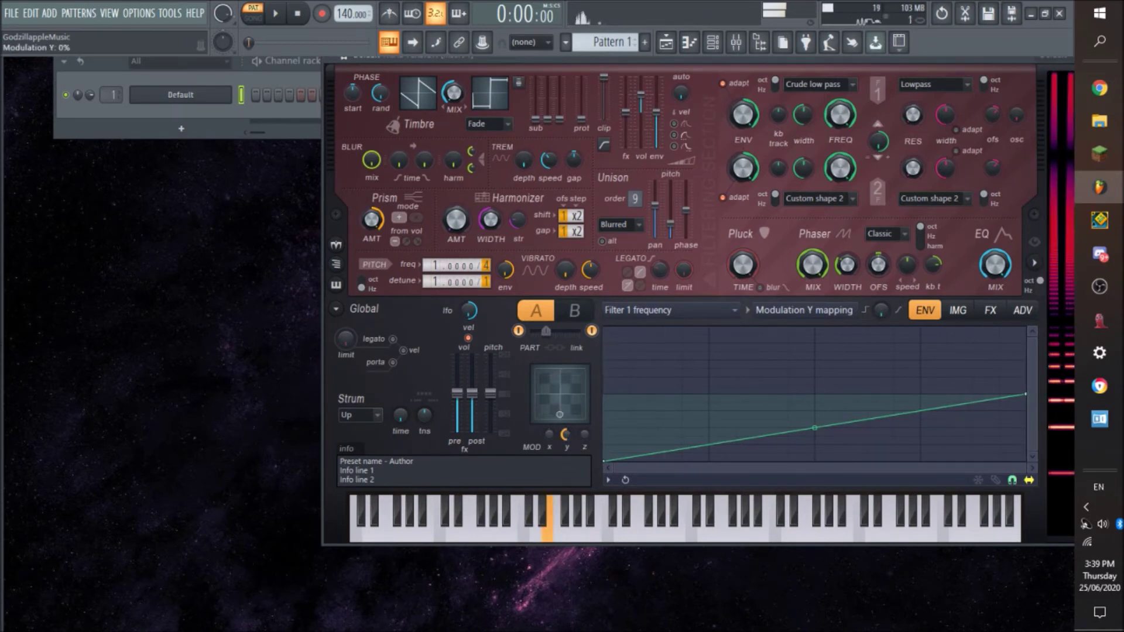
mouse_move(571, 437)
mouse_down()
mouse_move(571, 404)
mouse_move(571, 437)
mouse_up()
Try raising part A's sub-harmonic 3 and harmonic protection levels while playing test notes
key(c)
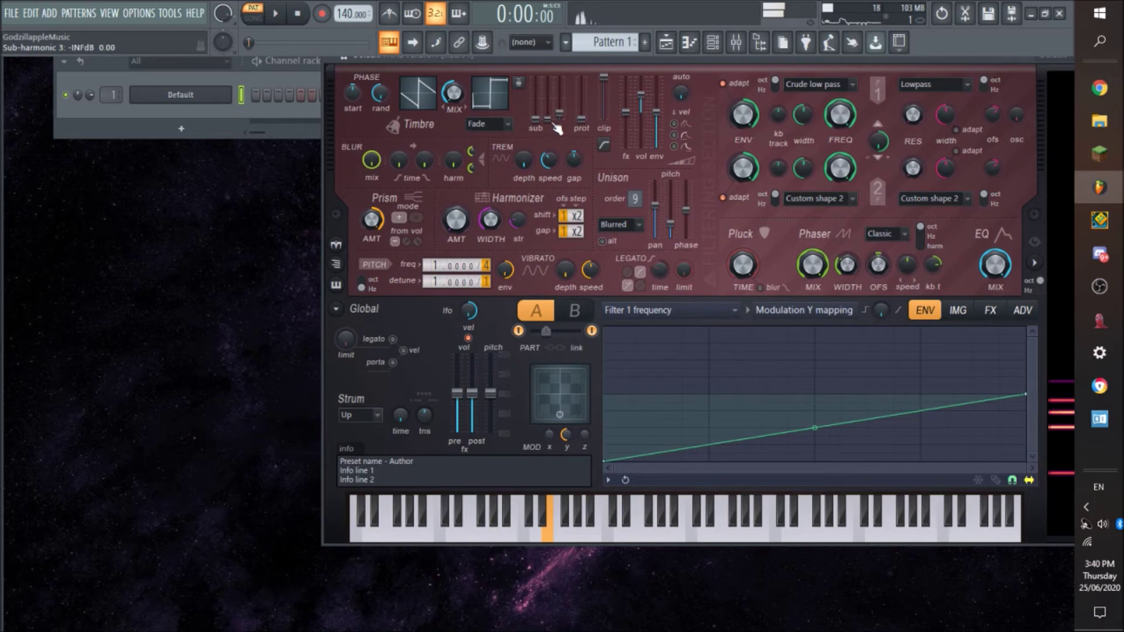
key(c)
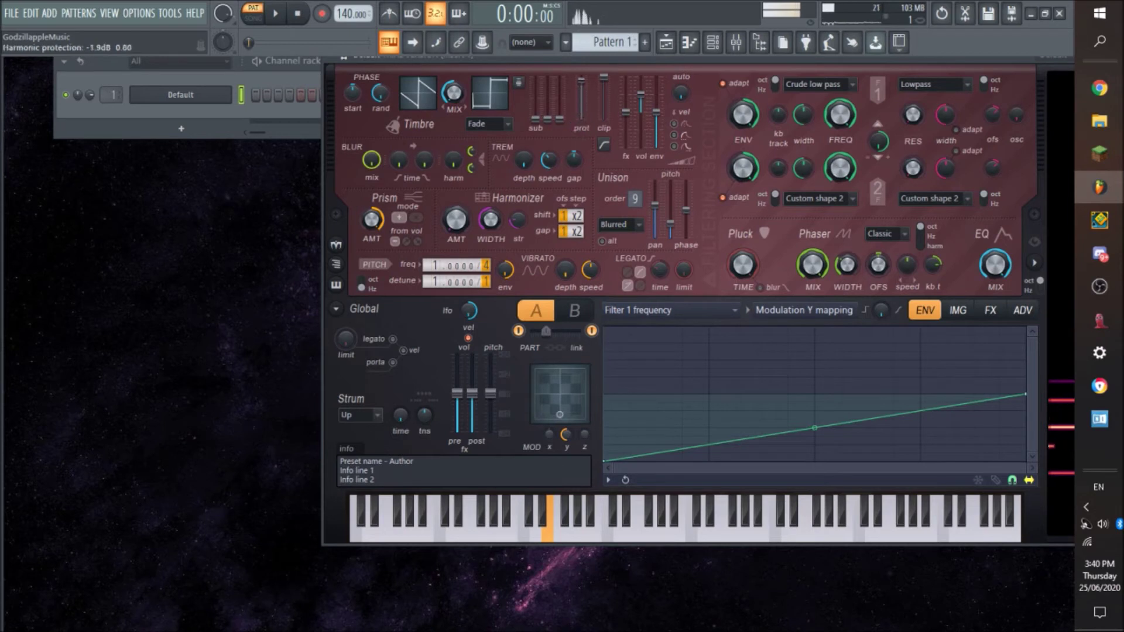
drag(580, 79, 584, 449)
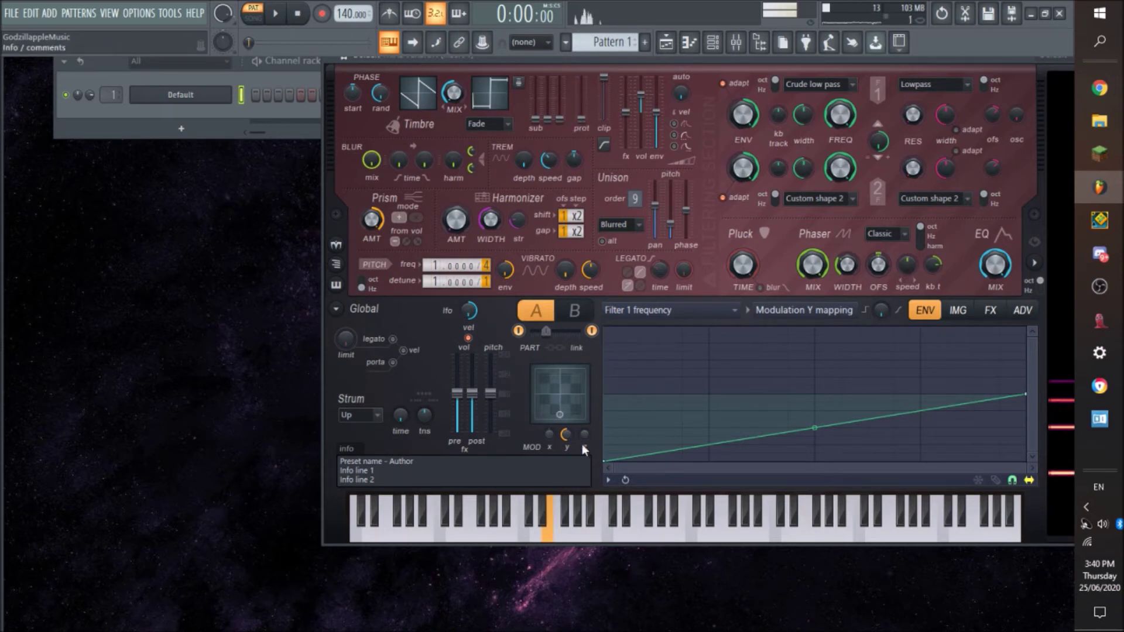
Lower part A's clipping threshold to about -21.2 dB and raise Modulation X to 73%
click(601, 144)
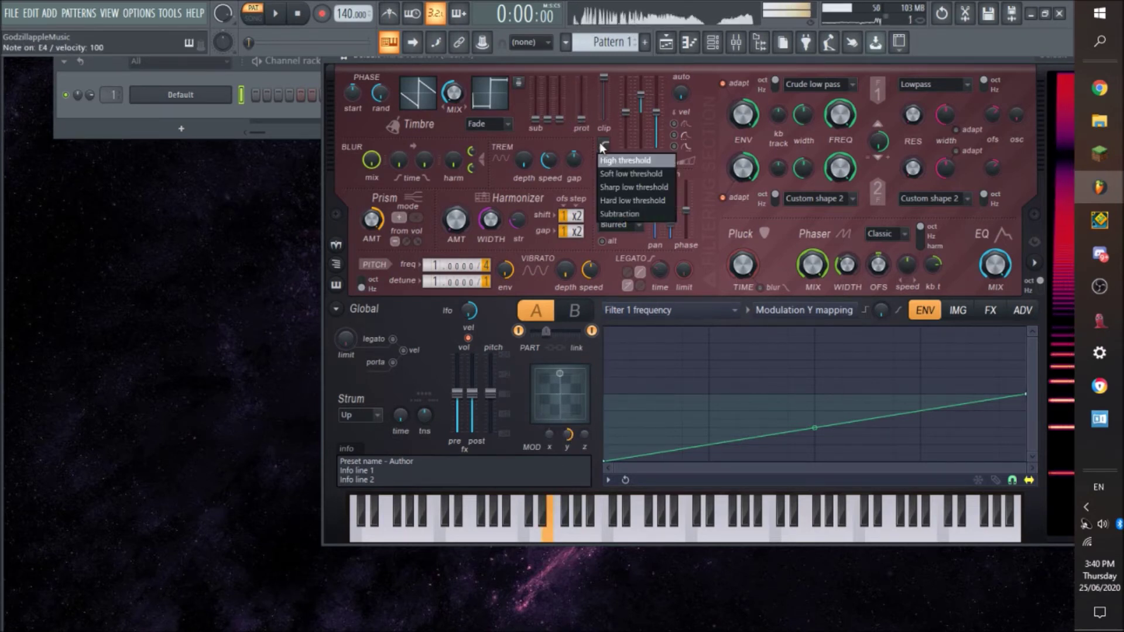
click(617, 122)
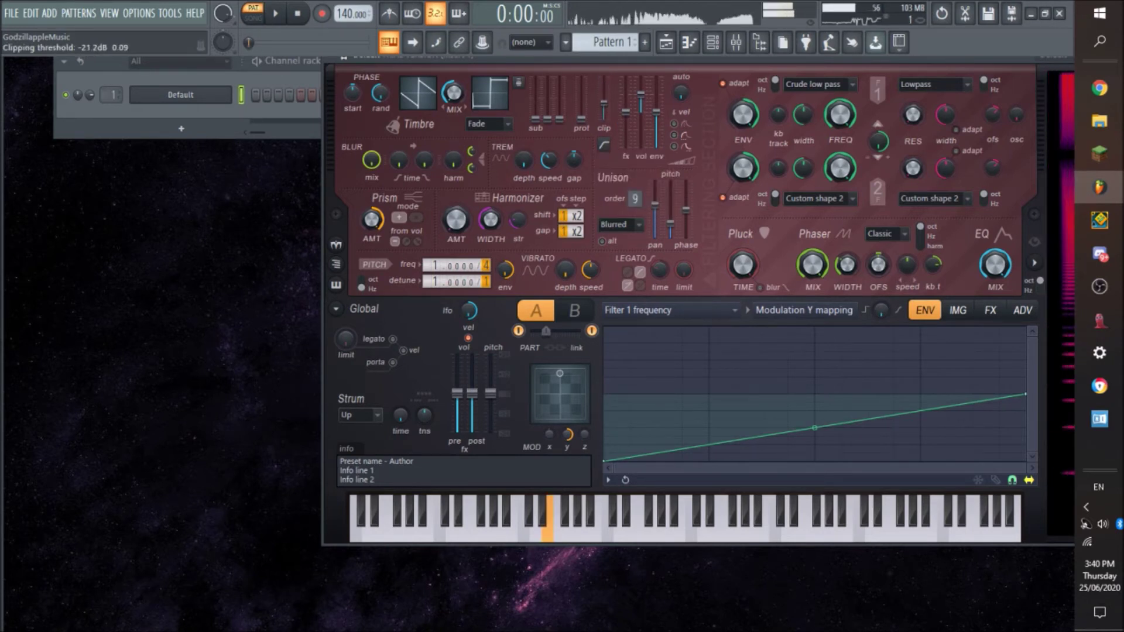
drag(549, 435, 549, 406)
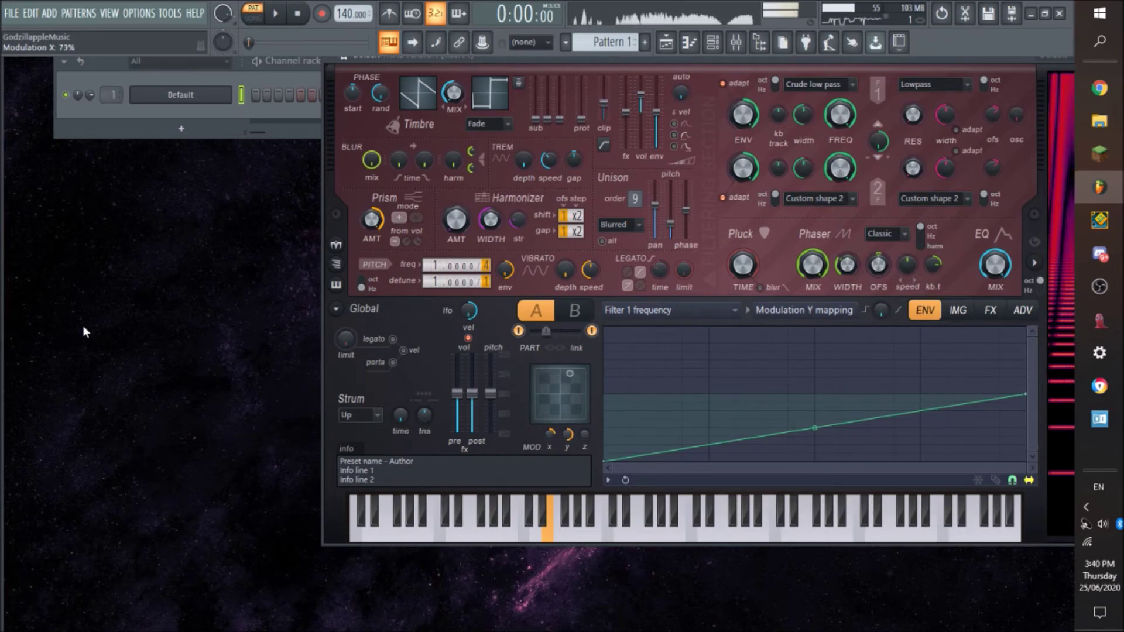
Draw one note about four bars long on E4 in the Default channel's piano roll, starting at bar 1
click(180, 94)
right_click(230, 88)
click(257, 93)
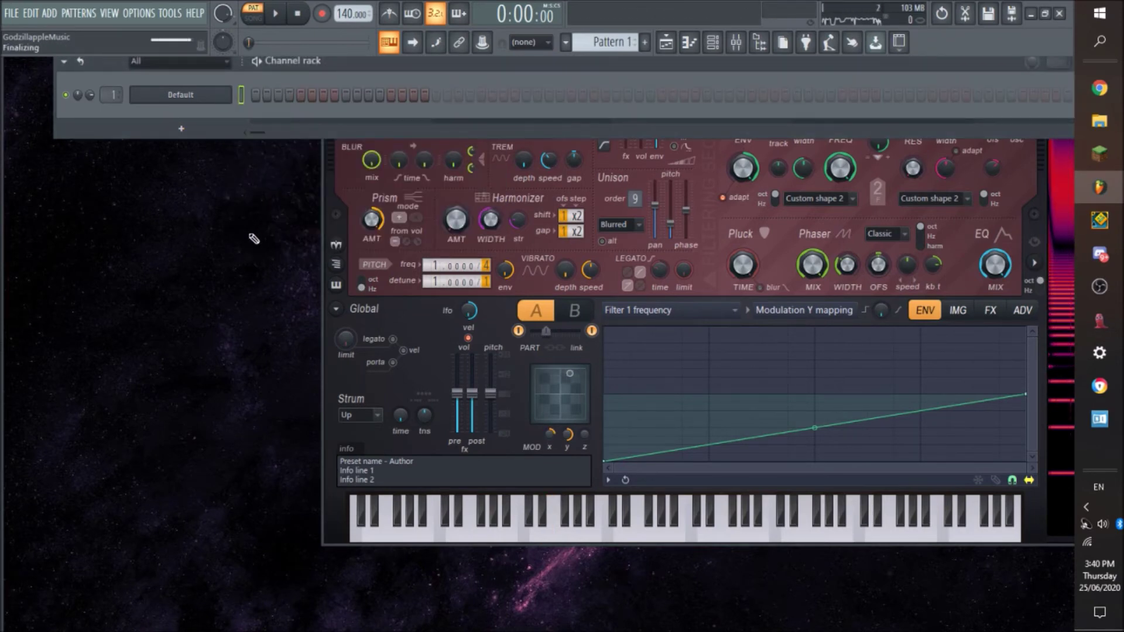
scroll(113, 378, down, 5)
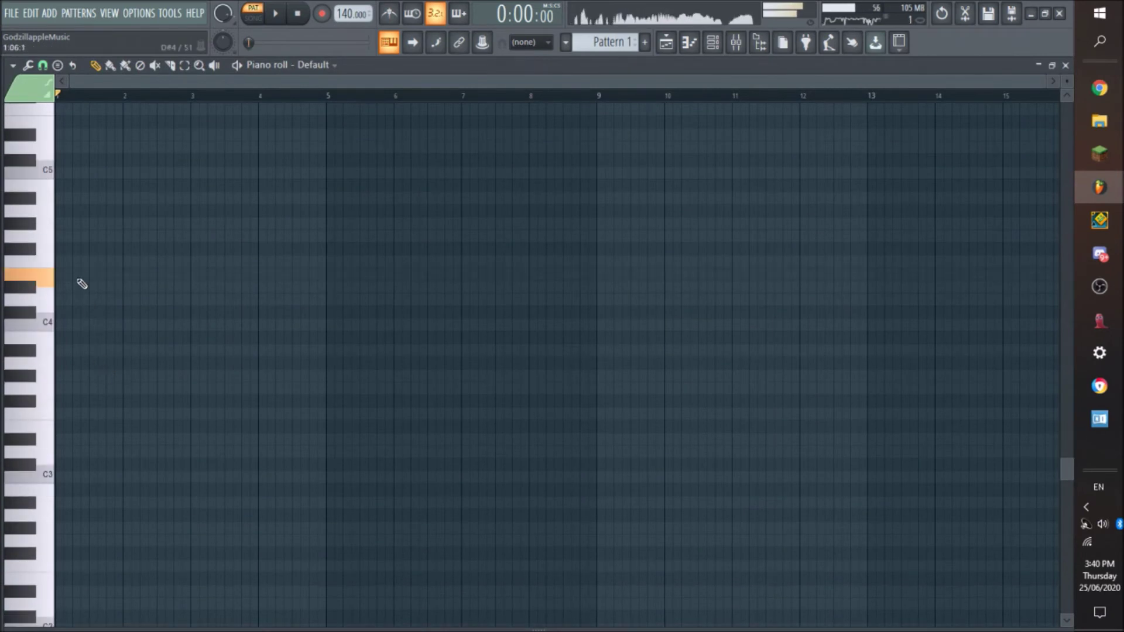
drag(22, 274, 319, 285)
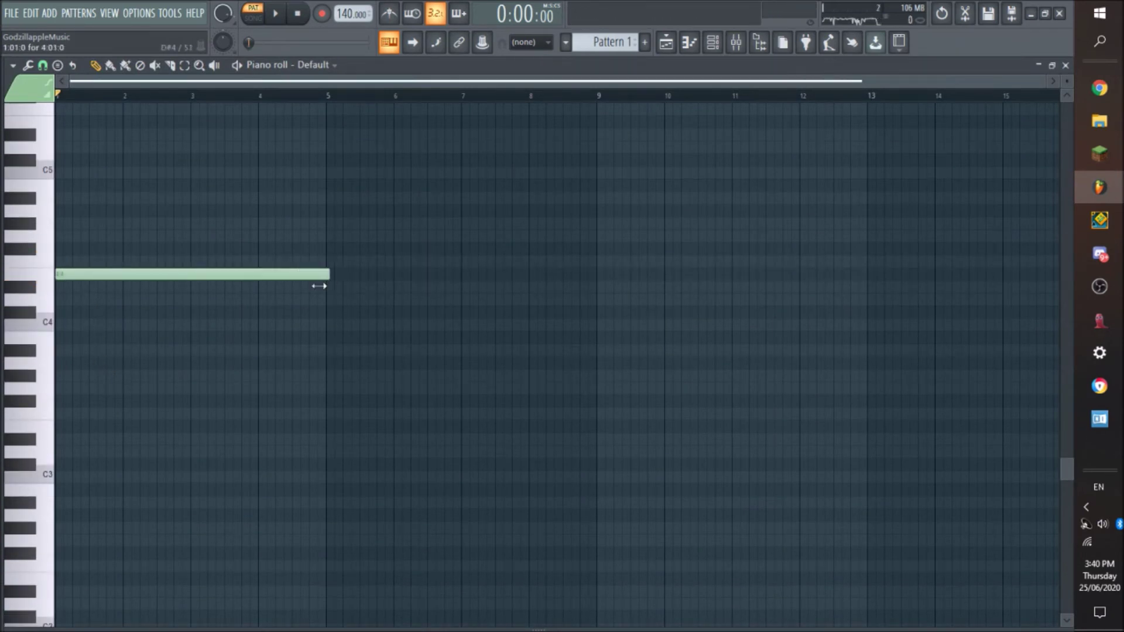
key(Escape)
key(Escape)
Place the Pattern 1 clip on Track 1 of the playlist so that it starts at bar 1
click(666, 43)
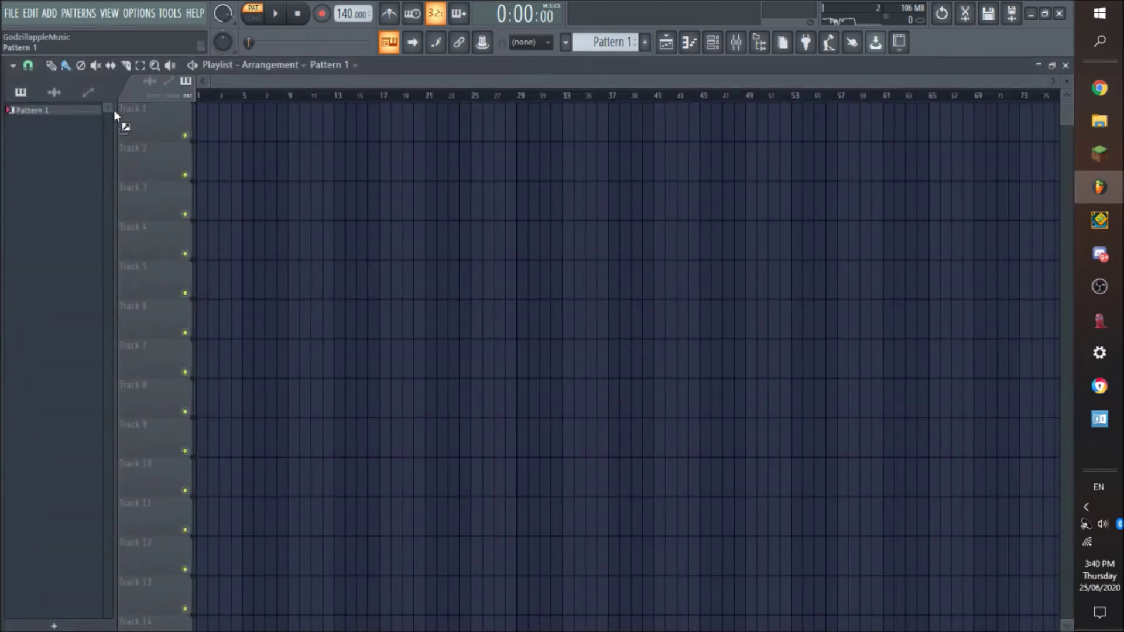
click(237, 119)
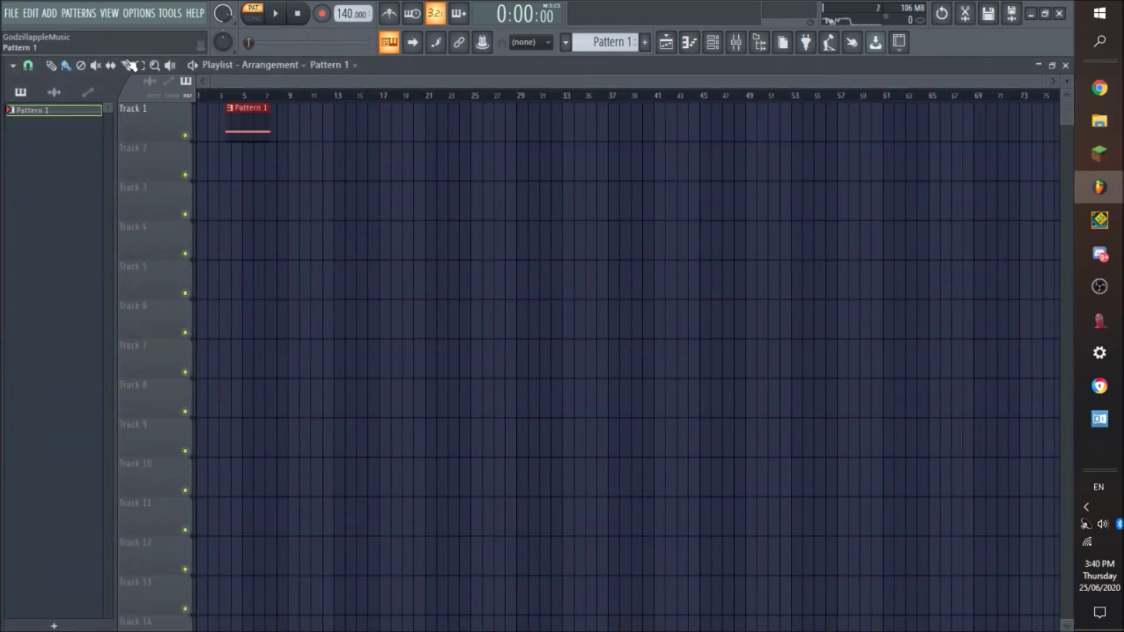
drag(221, 136, 191, 136)
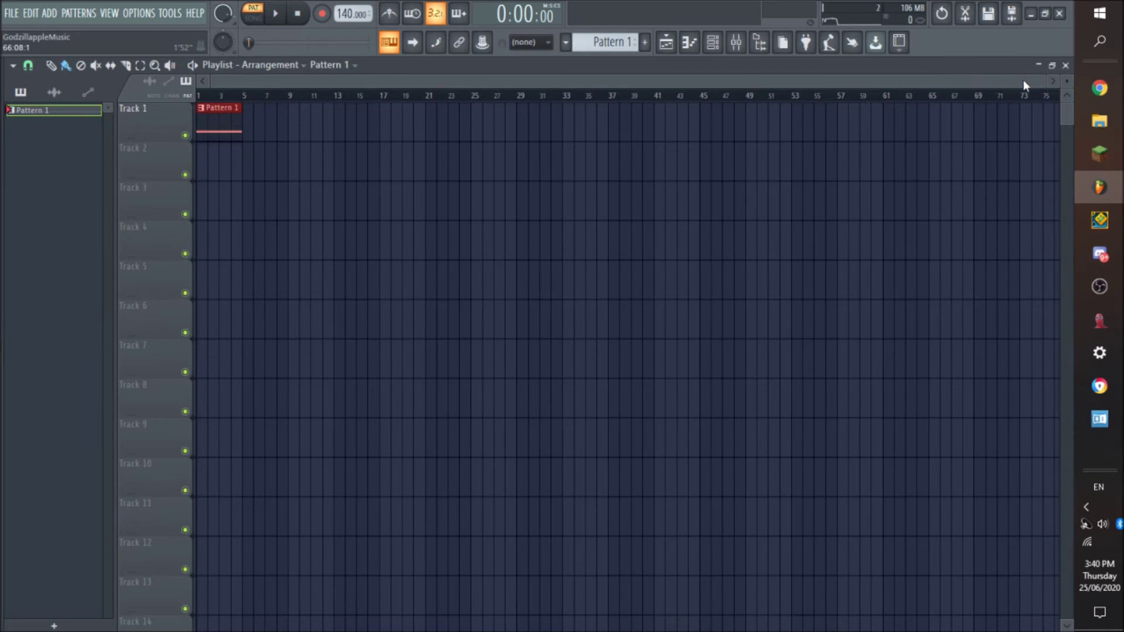
drag(1044, 78, 507, 89)
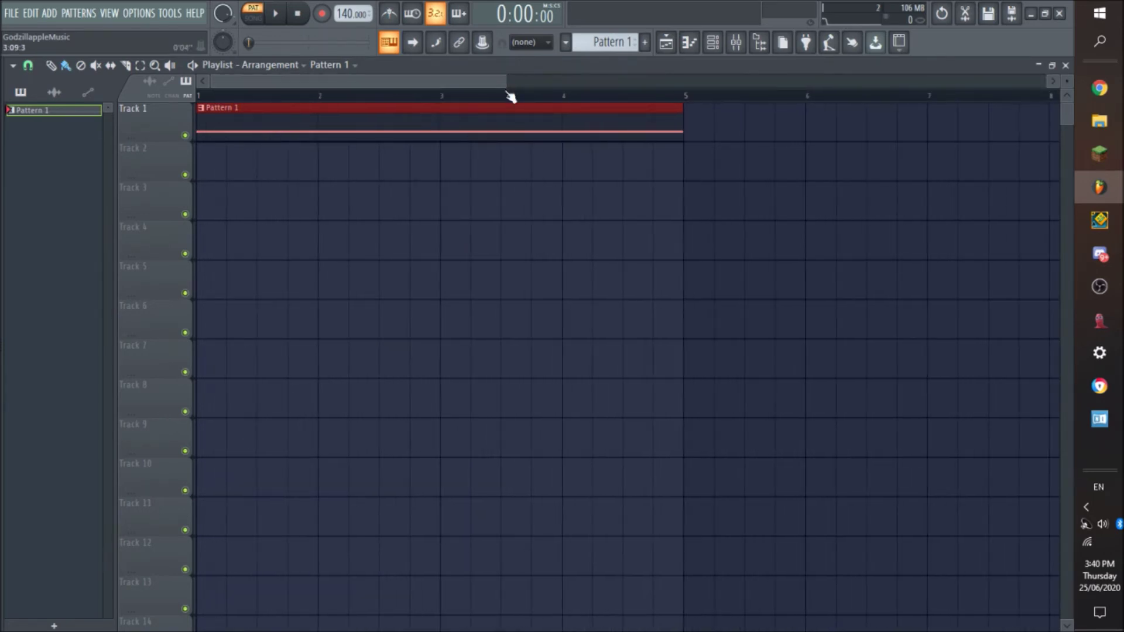
Create automation clips for the Default channel's Modulation X, Modulation Y and main pitch controls in Harmor
key(F5)
click(733, 43)
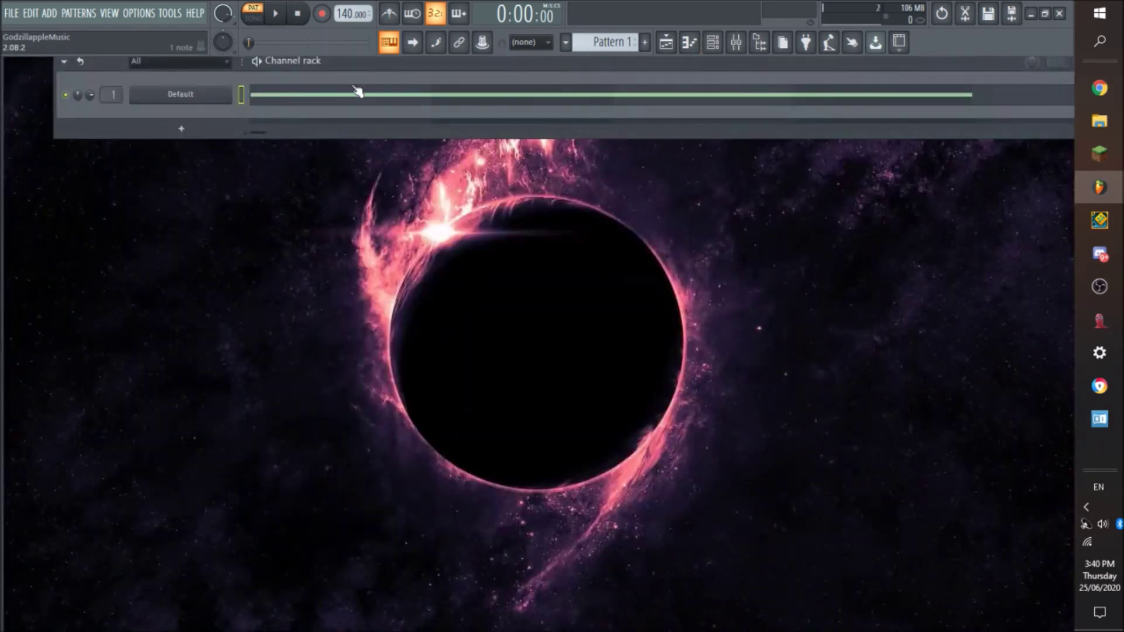
click(203, 97)
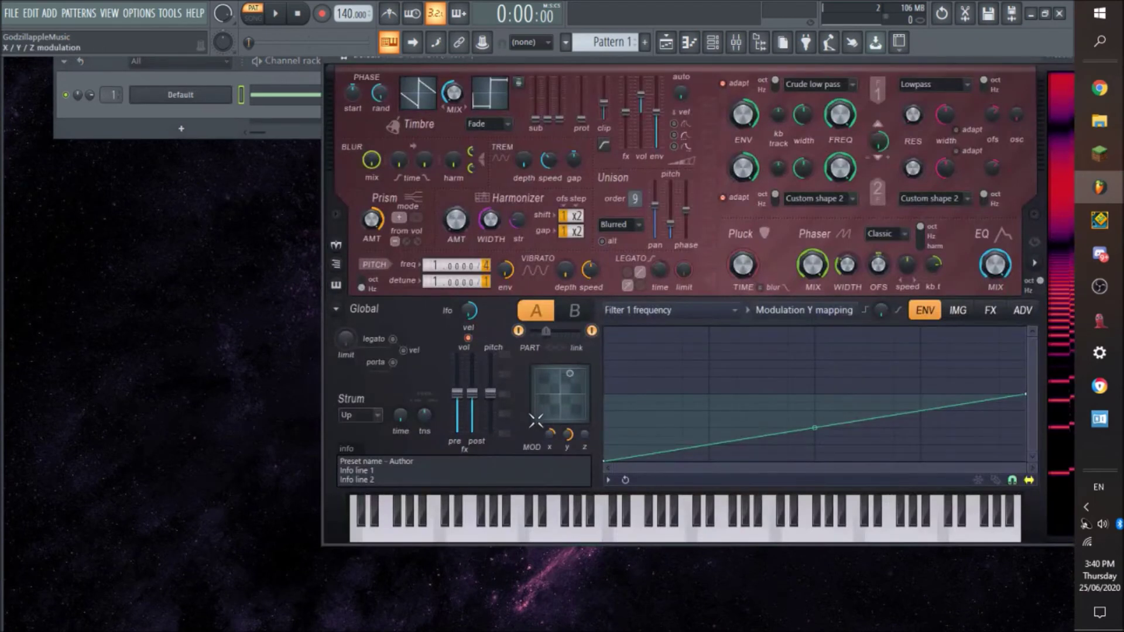
right_click(547, 431)
click(609, 509)
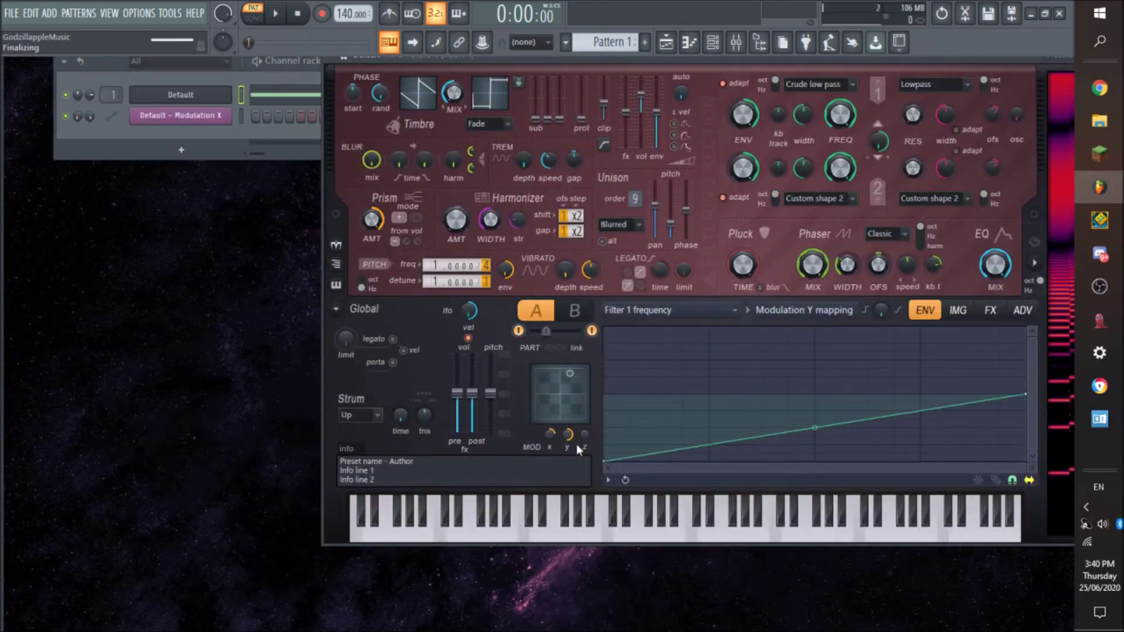
right_click(566, 434)
click(609, 509)
right_click(491, 394)
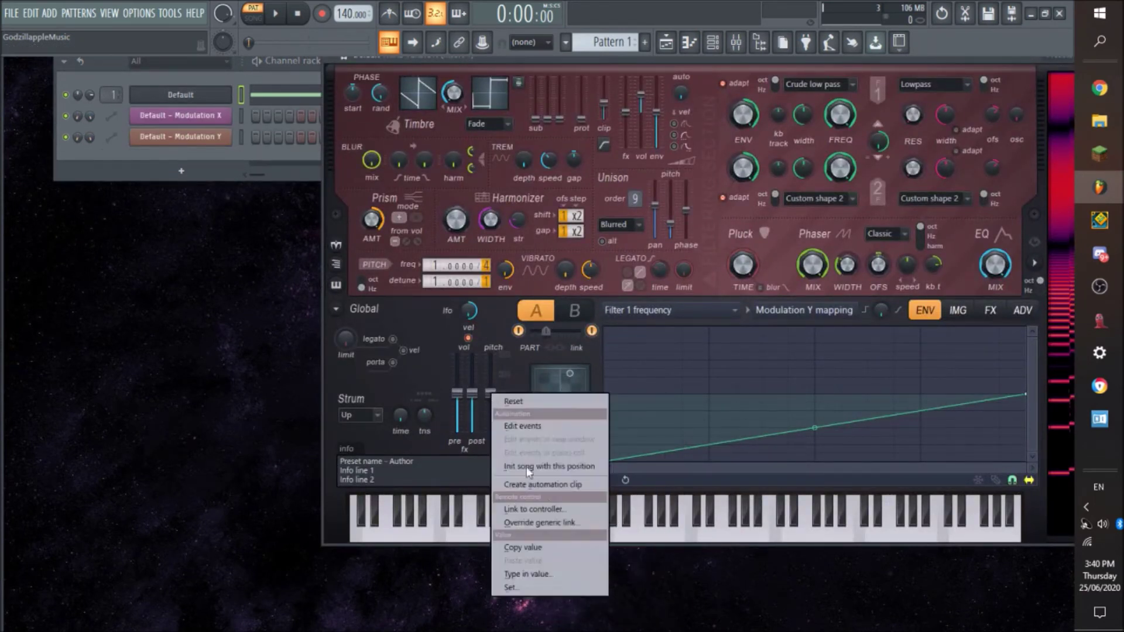
click(556, 483)
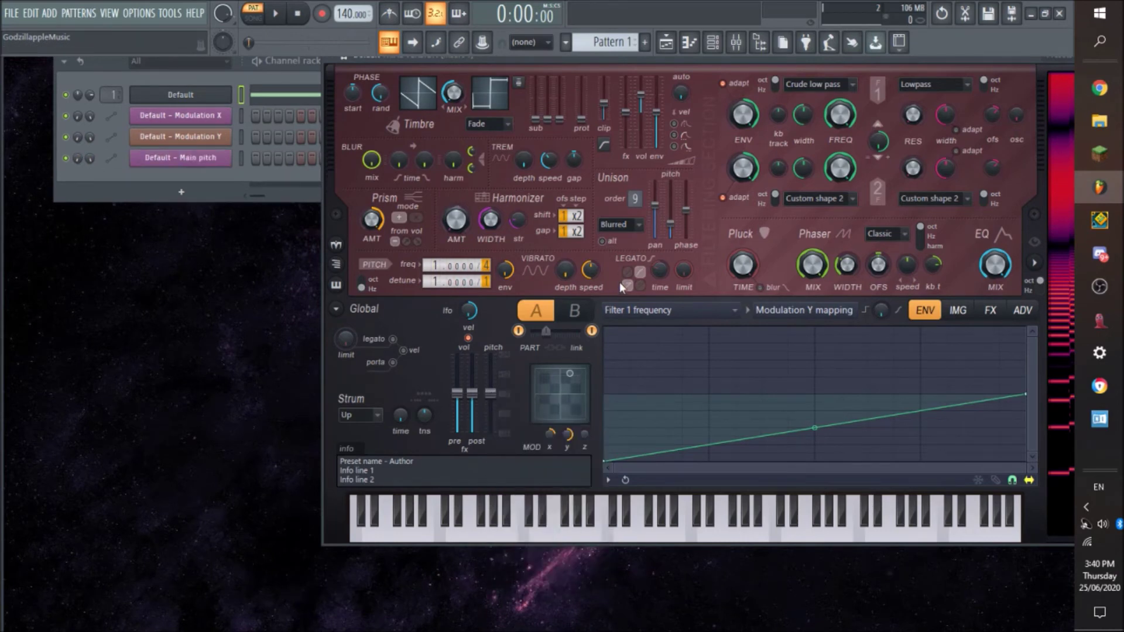
Switch playback from pattern to song mode in the playlist and test-play the arrangement
key(Escape)
click(666, 42)
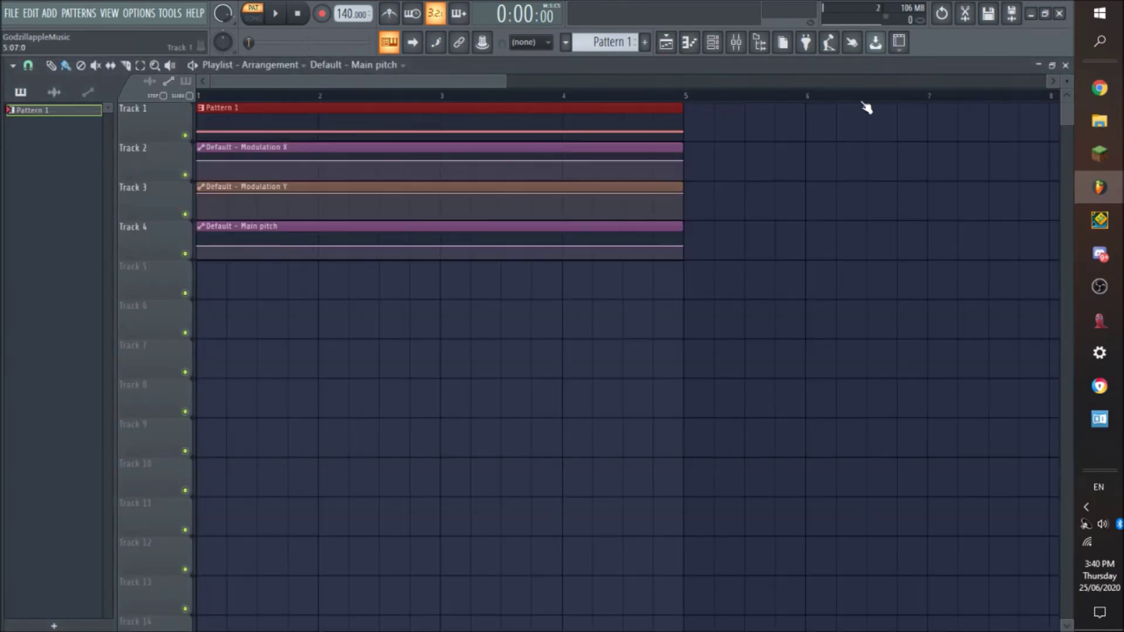
drag(1070, 82, 1070, 68)
click(275, 15)
click(297, 16)
click(276, 16)
click(293, 19)
click(252, 16)
click(275, 15)
key(space)
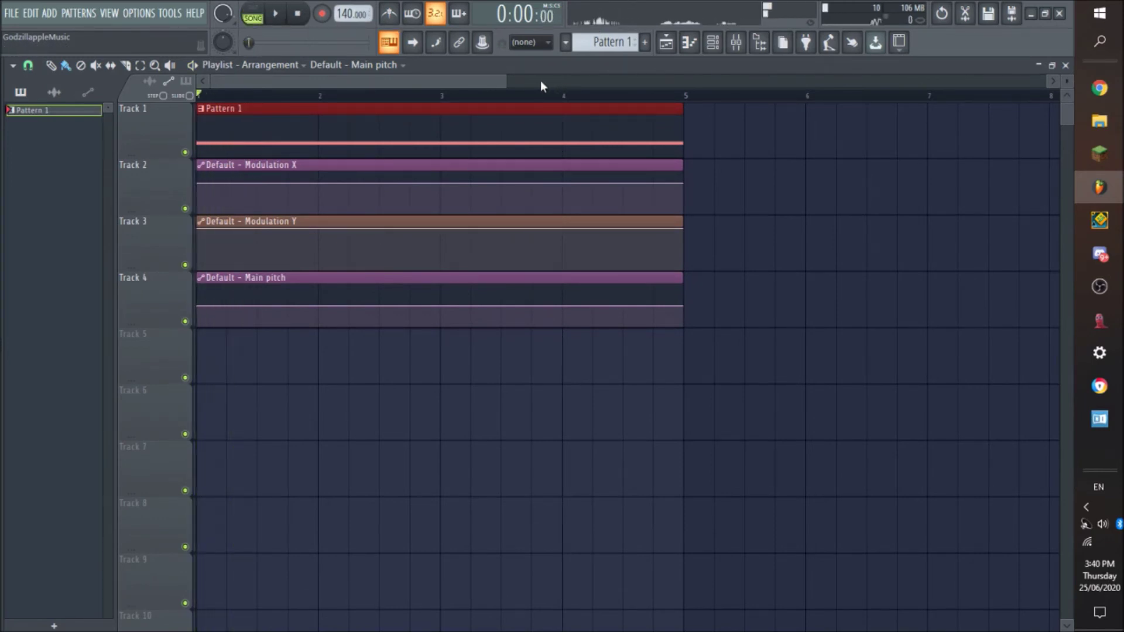
Shape the opening of the Modulation Y clip as a curved rise from 0% to 100% at 1:05:0
drag(503, 77, 321, 95)
scroll(1066, 82, up, 2)
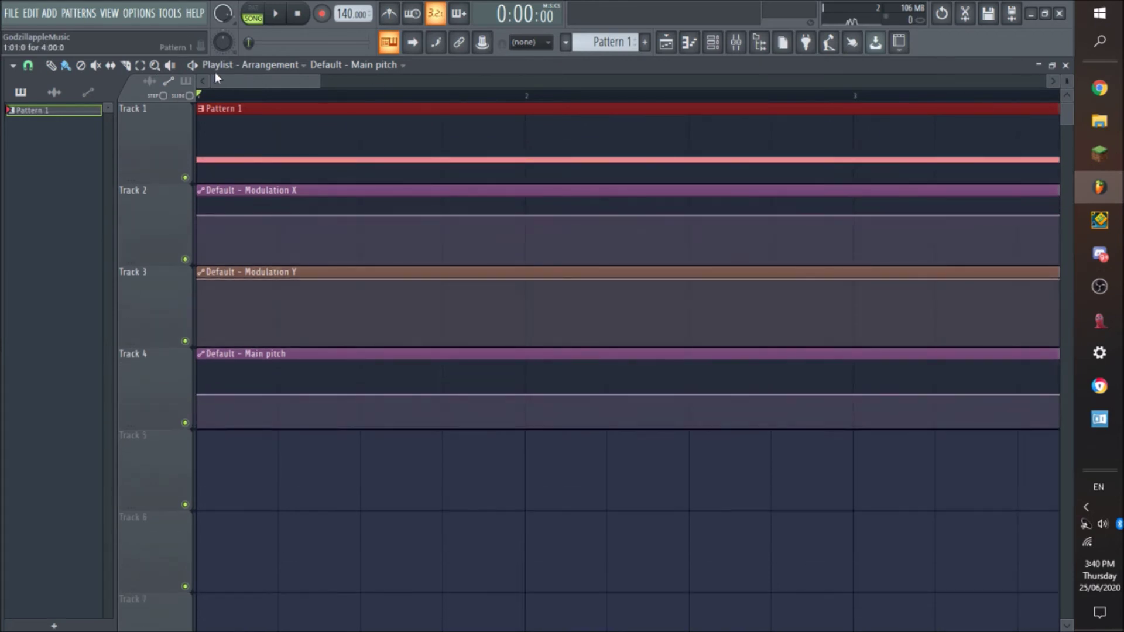
key(space)
key(space)
drag(198, 280, 188, 508)
key(space)
drag(275, 323, 276, 252)
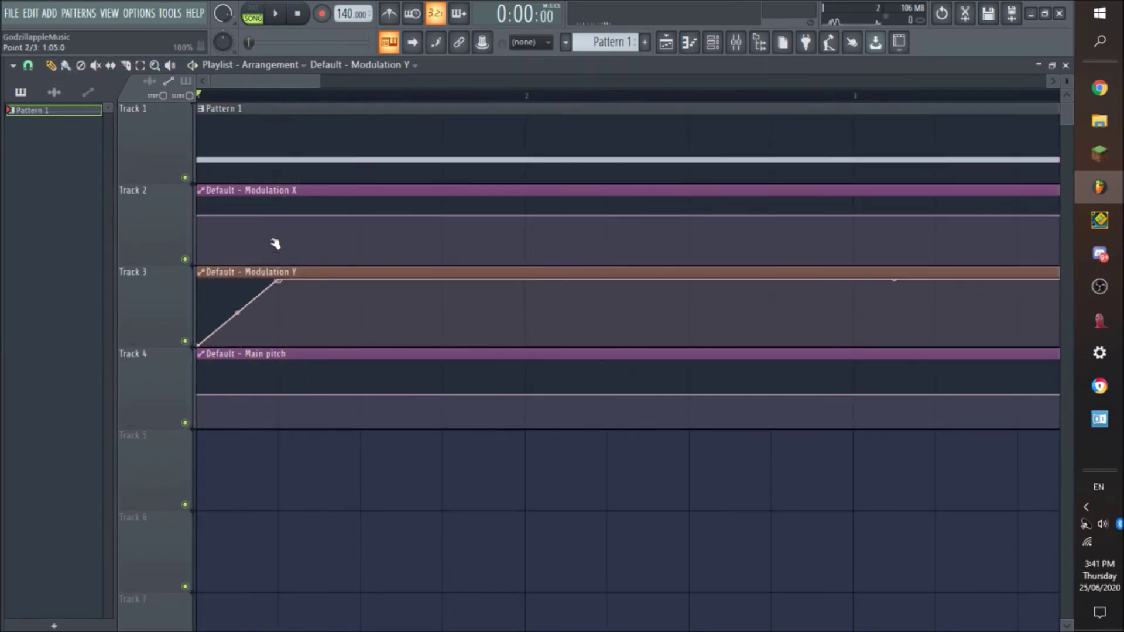
key(space)
drag(237, 313, 237, 284)
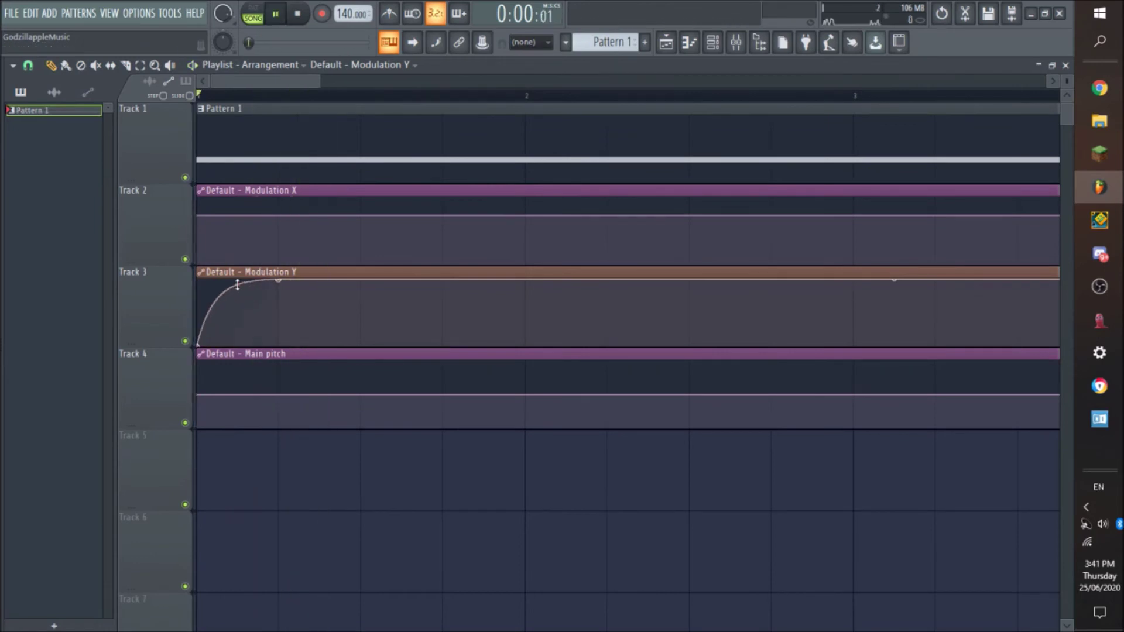
key(space)
key(space)
Add a shallow dip to the Modulation Y clip at beat 4 of bar 1, with a straight descent into it
right_click(448, 305)
key(space)
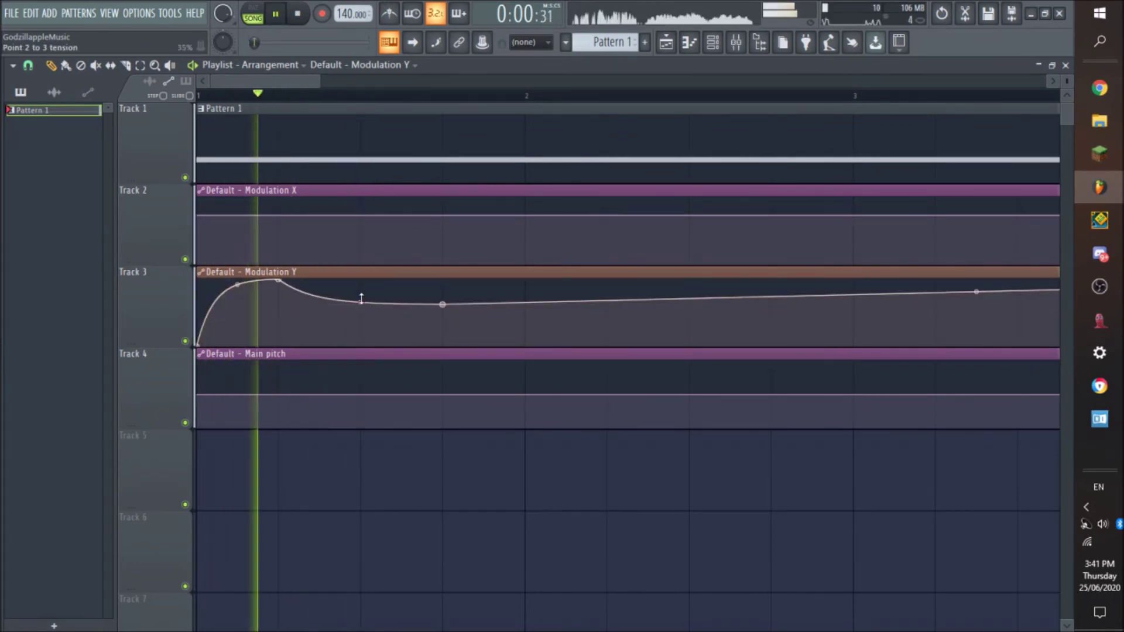
drag(360, 303, 360, 291)
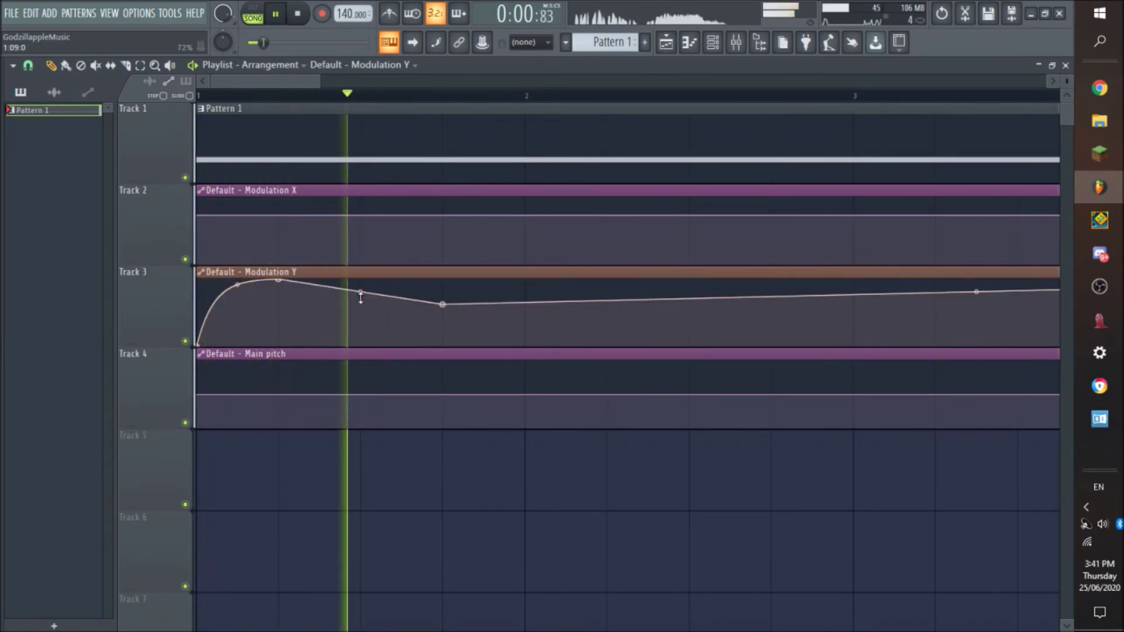
key(space)
Add Modulation Y points at 100% on 2:05:0, 0% on 2:09:0 and 100% on 2:13:0, and play the result
right_click(605, 293)
right_click(669, 310)
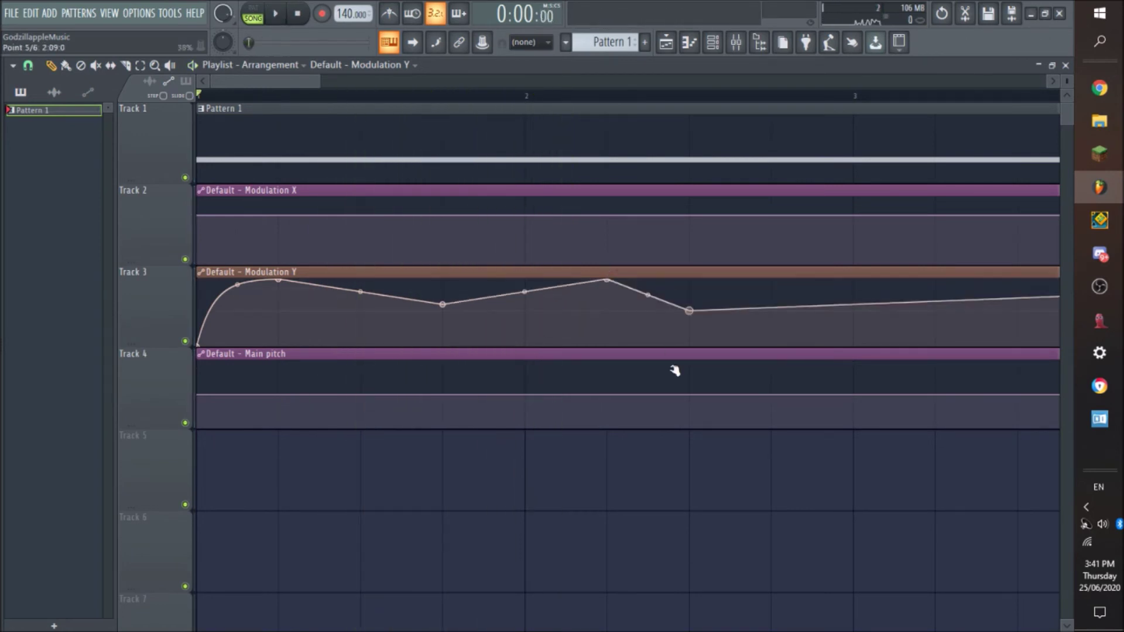
right_click(717, 301)
key(space)
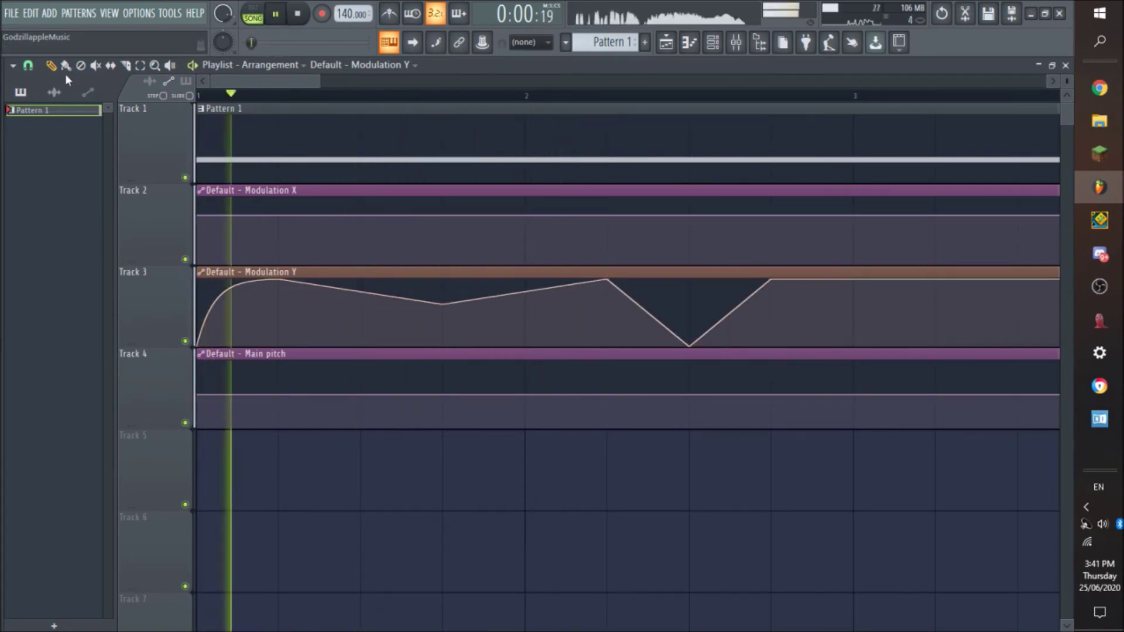
click(30, 67)
click(66, 252)
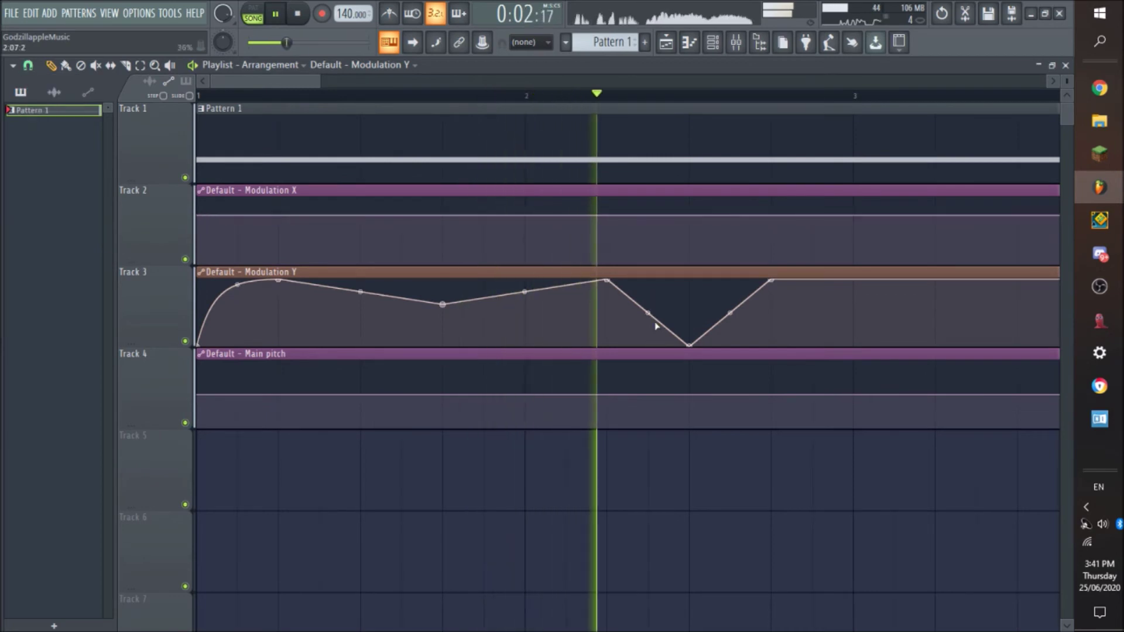
Curve the Modulation Y drop and recovery around 2:09:0, and move the peak after it back to 2:11:0
key(space)
drag(647, 312, 648, 281)
key(space)
drag(784, 276, 743, 275)
drag(708, 314, 708, 293)
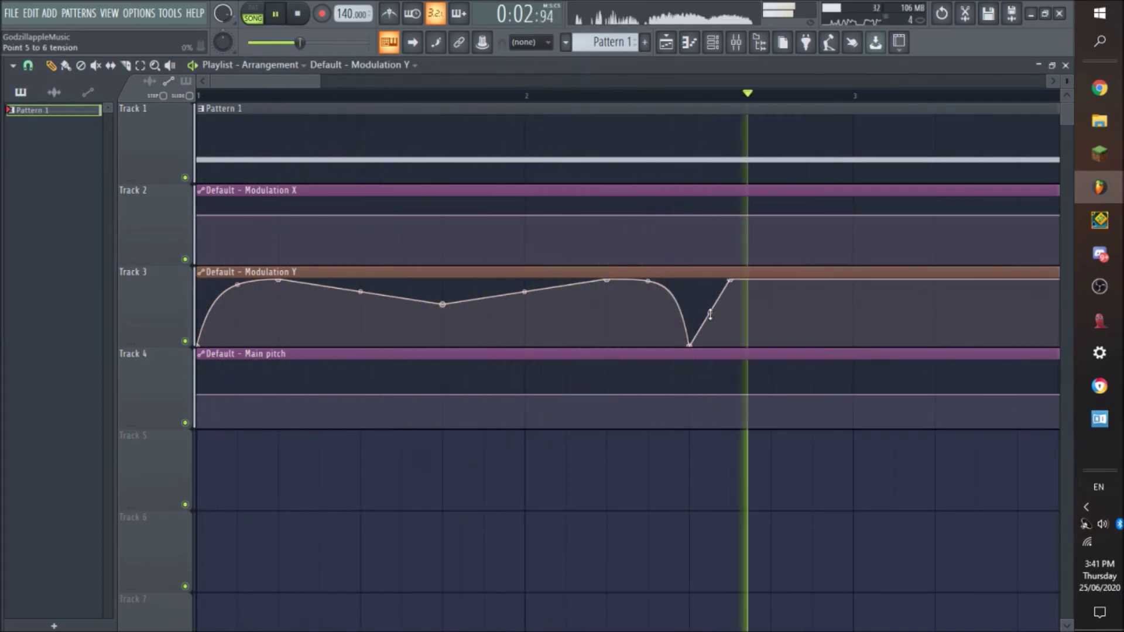
key(space)
Add a shallow Modulation Y dip just after the start of bar 3 and test playback
click(888, 298)
right_click(811, 294)
key(space)
key(space)
Lower the Modulation X clip's starting level and add a peak of about 94% at 1:09:0
right_click(354, 252)
key(space)
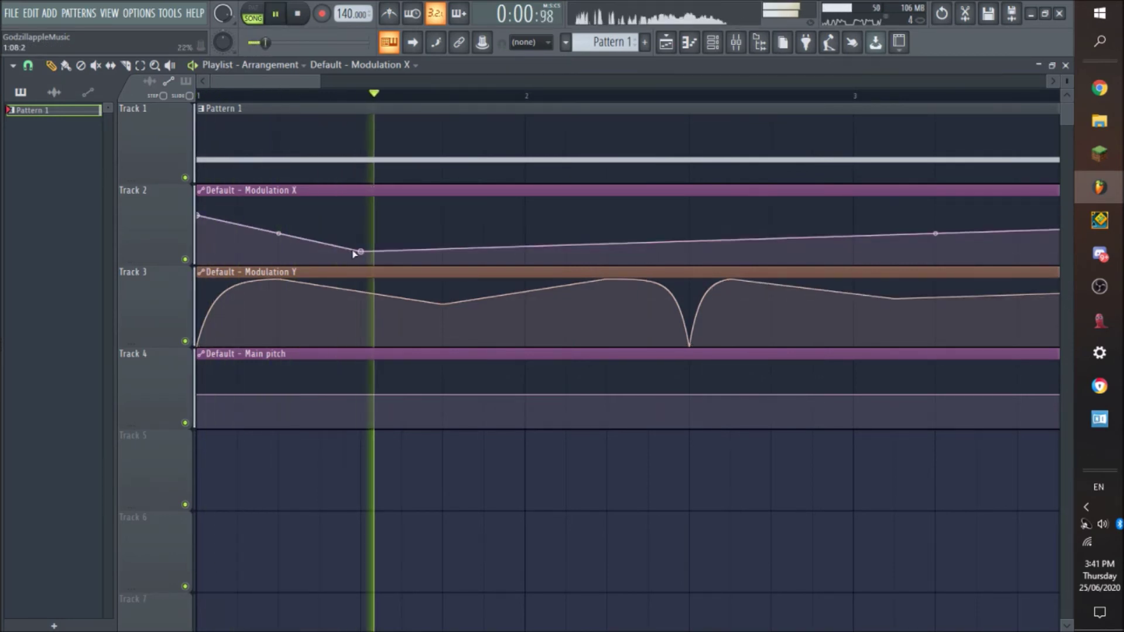
key(space)
drag(361, 251, 357, 214)
drag(198, 214, 223, 252)
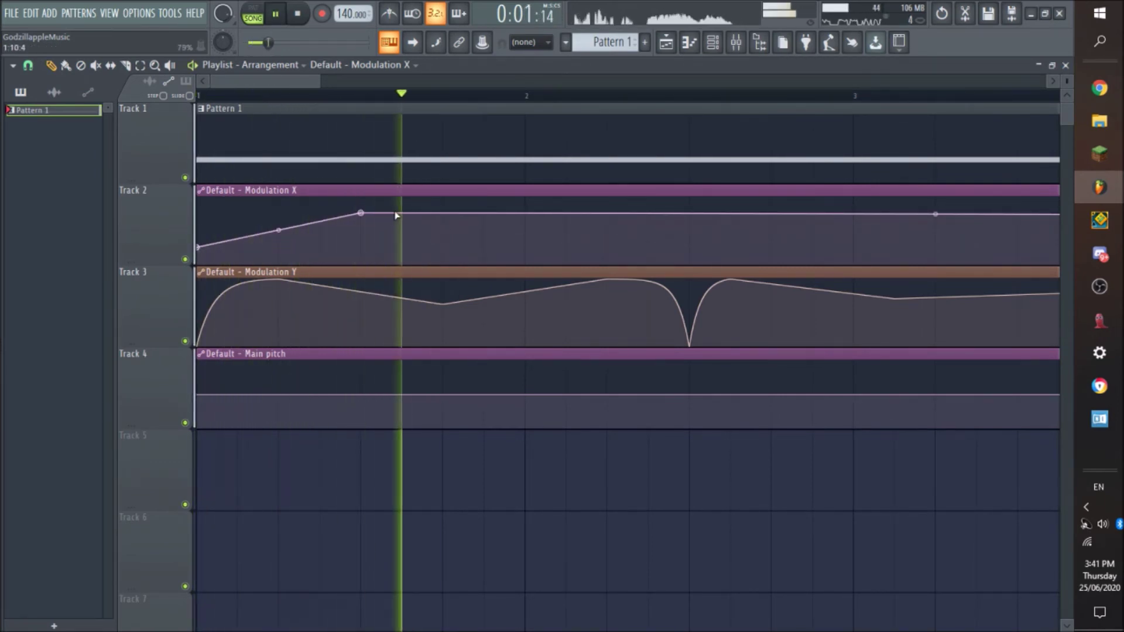
drag(359, 215, 357, 206)
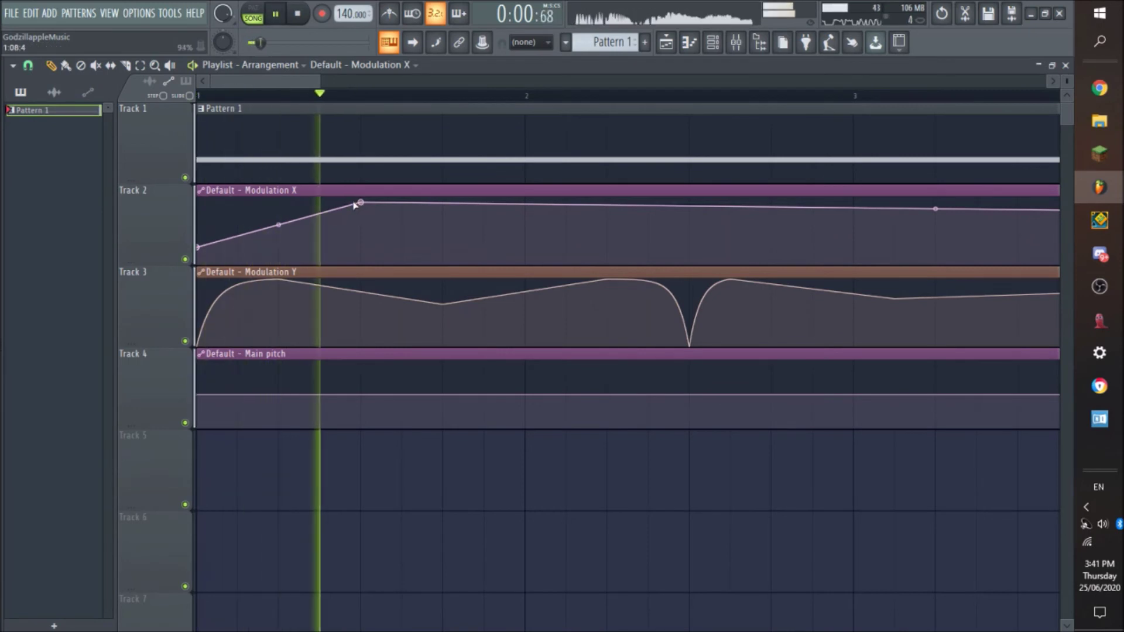
key(space)
Add low Modulation X points near the end of bar 1 and at 2:09:0, then play the automation
right_click(484, 238)
key(space)
key(space)
right_click(642, 221)
drag(642, 220, 676, 248)
key(space)
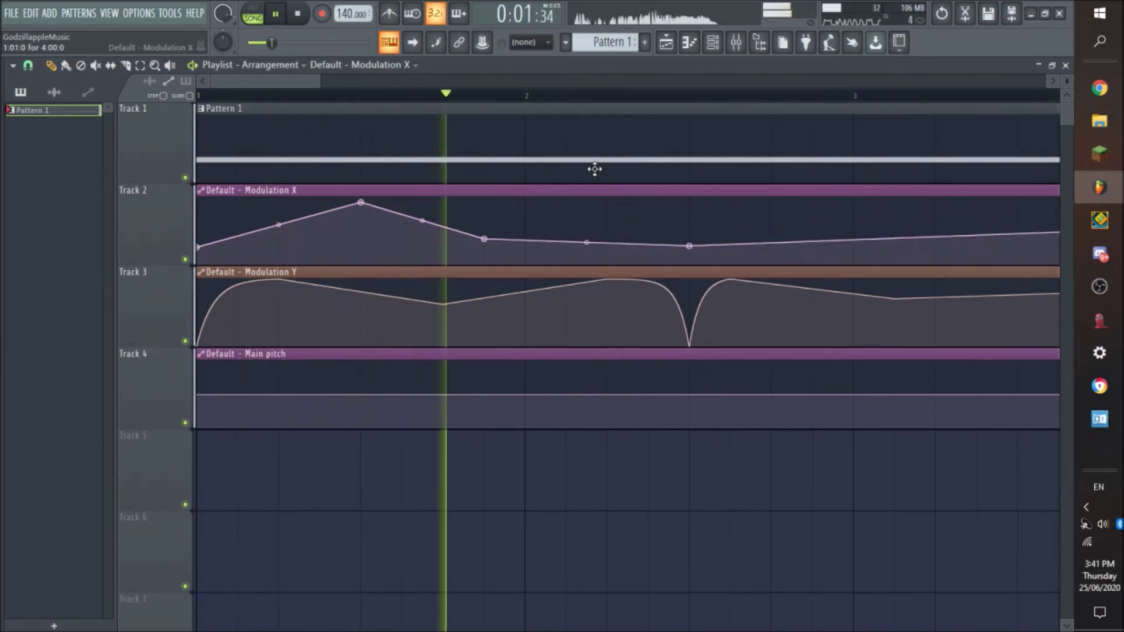
Add a Modulation X peak at 2:07:0 and curve the fall from it to the low point at 2:09:0
scroll(417, 155, right, 3)
key(space)
right_click(410, 242)
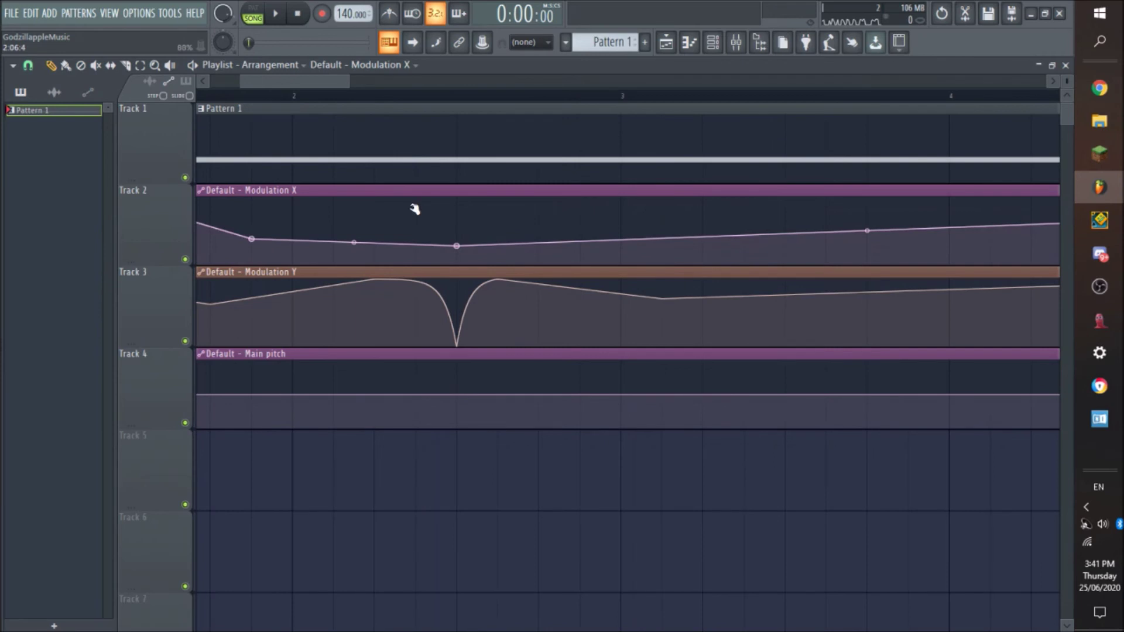
drag(409, 243, 416, 208)
key(space)
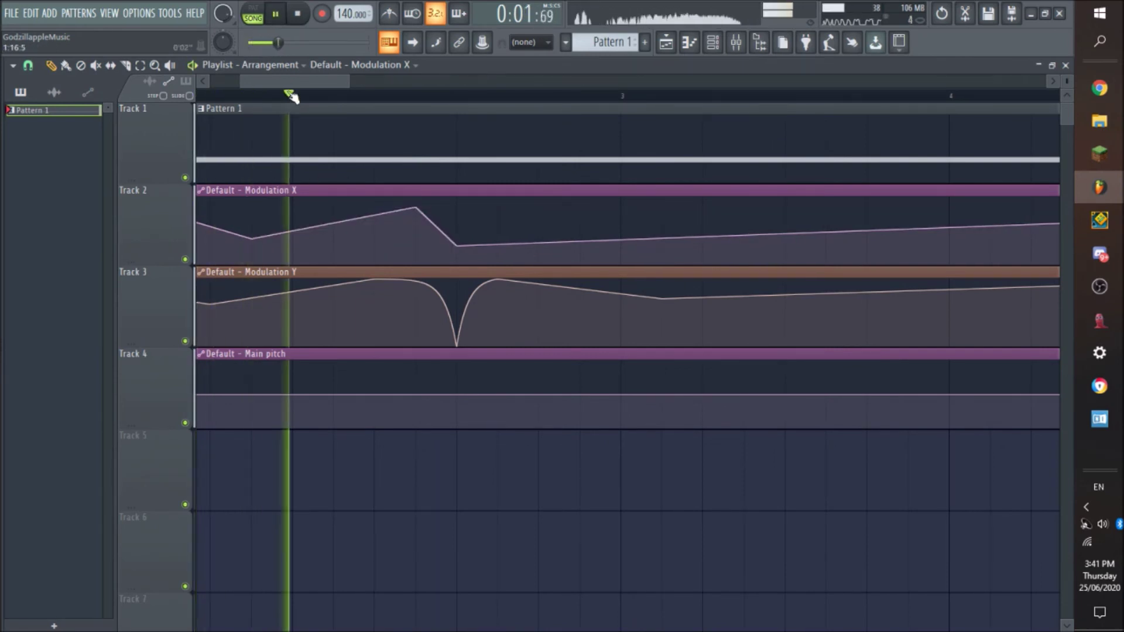
scroll(351, 117, right, 1)
key(space)
key(space)
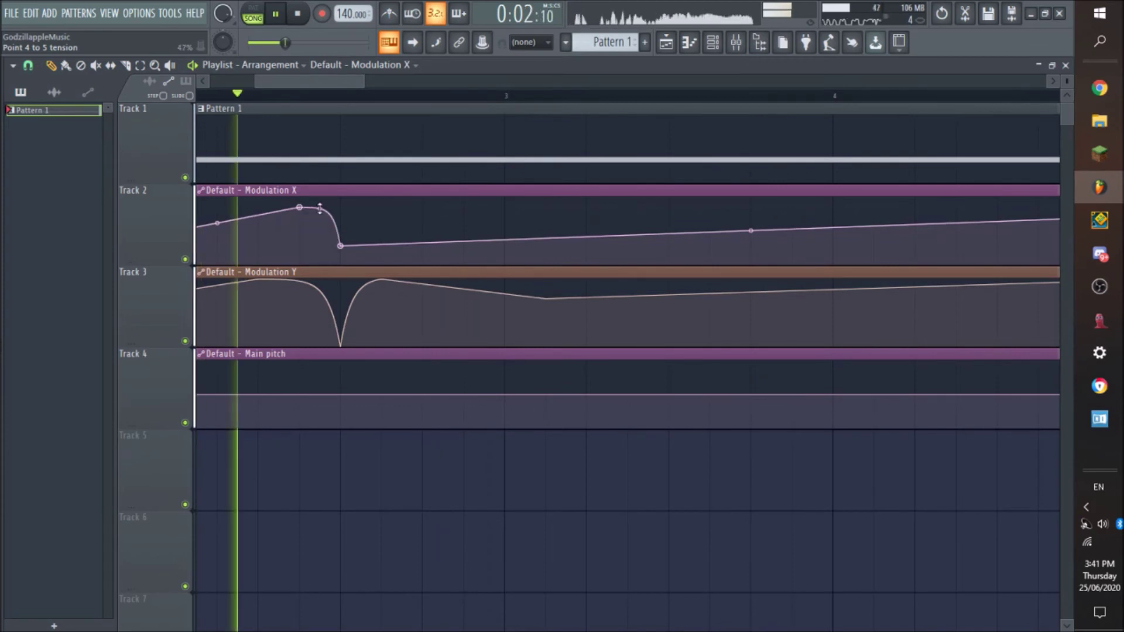
key(space)
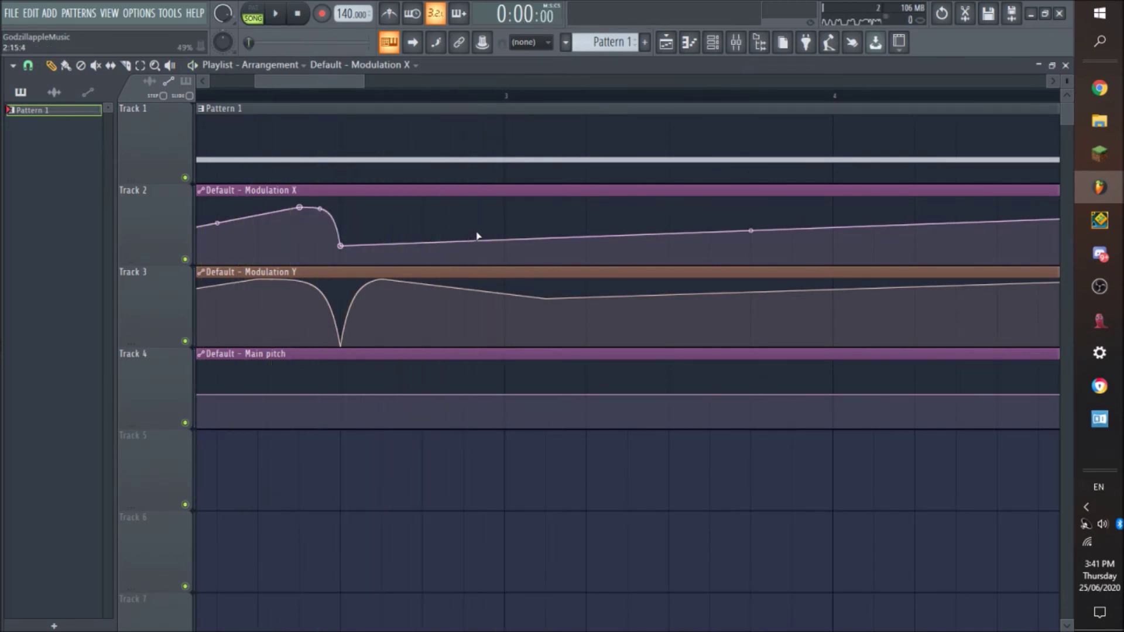
Add a high Modulation X point at the start of bar 3, with a straight rise from the low point at 2:09:0
right_click(504, 215)
key(space)
right_click(424, 247)
right_click(425, 248)
click(448, 269)
key(space)
click(354, 96)
key(space)
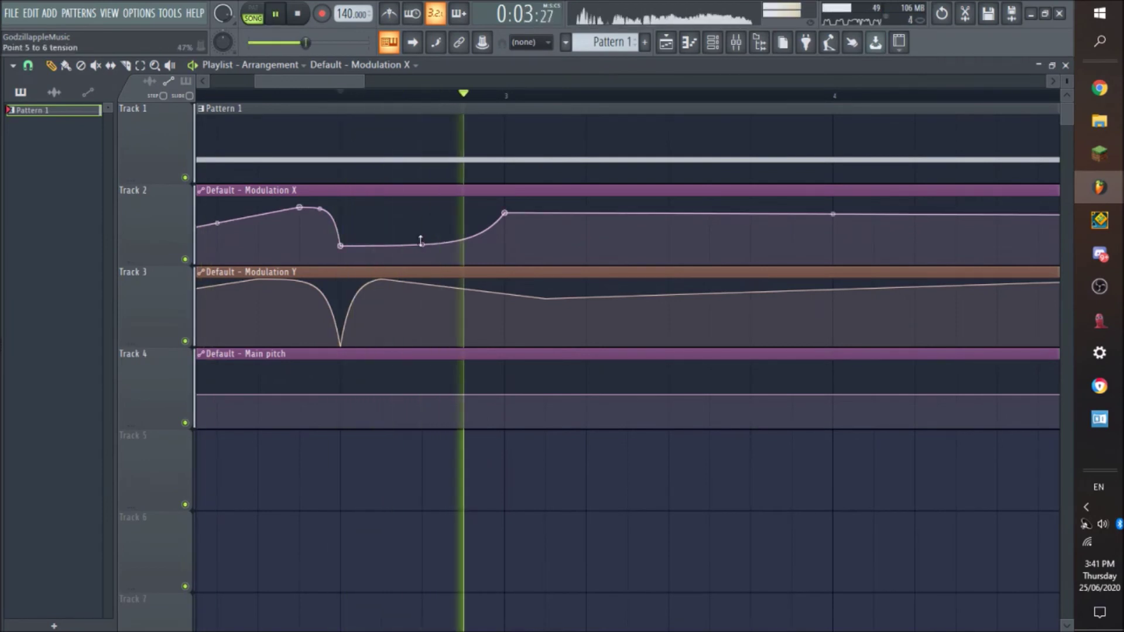
drag(420, 240, 421, 225)
key(space)
key(space)
key(space)
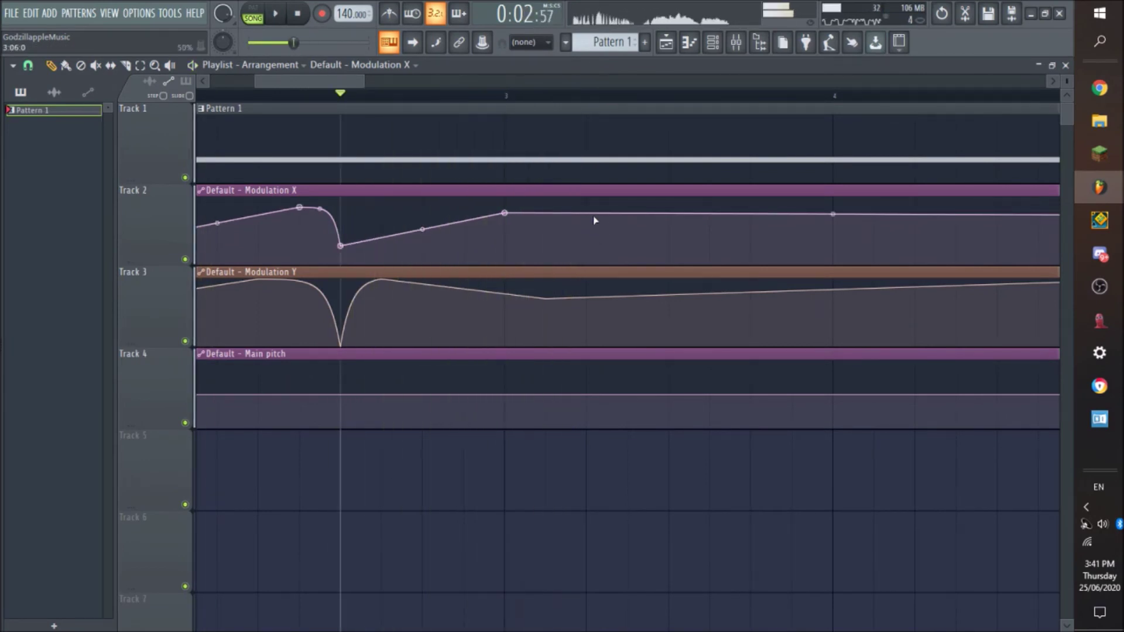
Add a slightly lower Modulation X point at 3:09:0 and play from the middle of bar 2
right_click(623, 230)
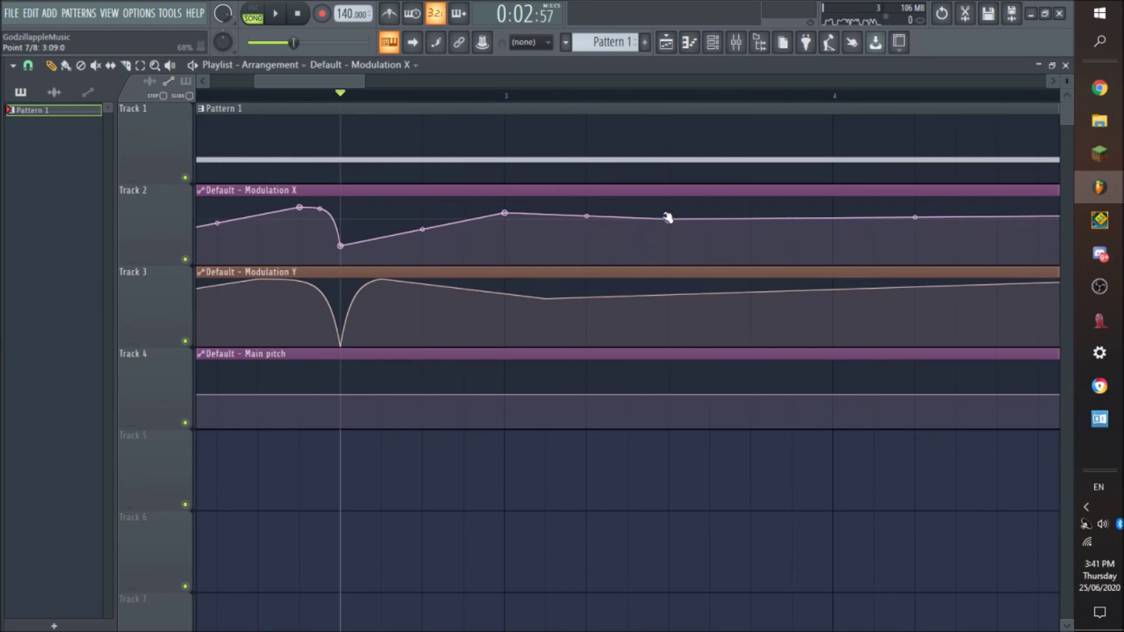
drag(667, 219, 662, 227)
key(space)
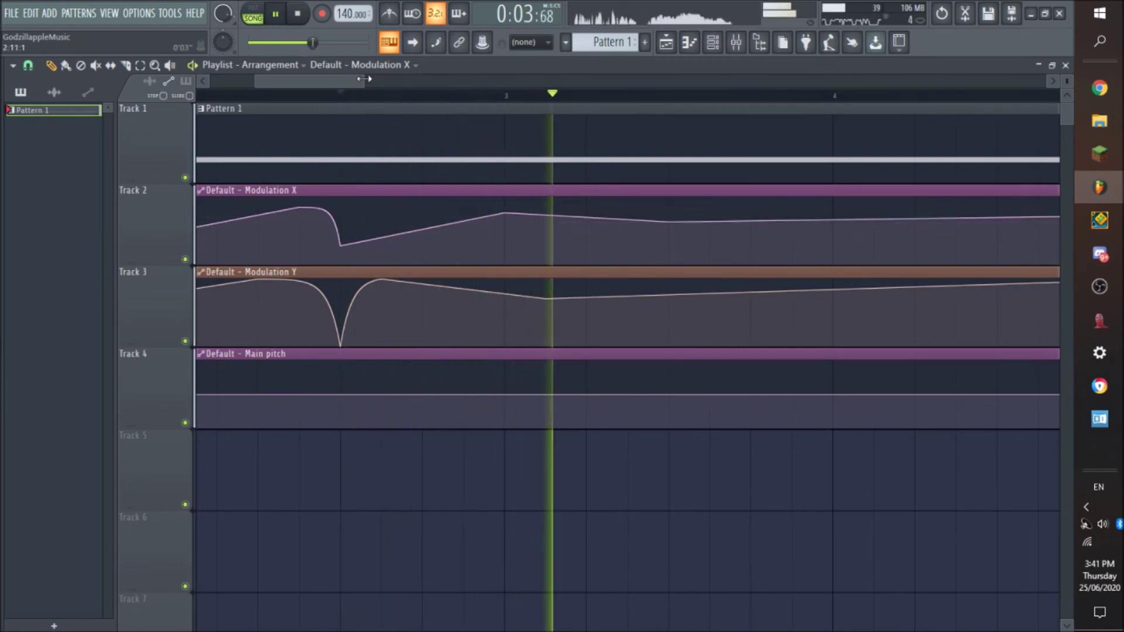
Add a low Modulation X point at the start of bar 4, falling straight from the point at 3:09:0
scroll(516, 147, down, 2)
key(space)
drag(668, 222, 674, 253)
key(space)
right_click(673, 254)
click(745, 324)
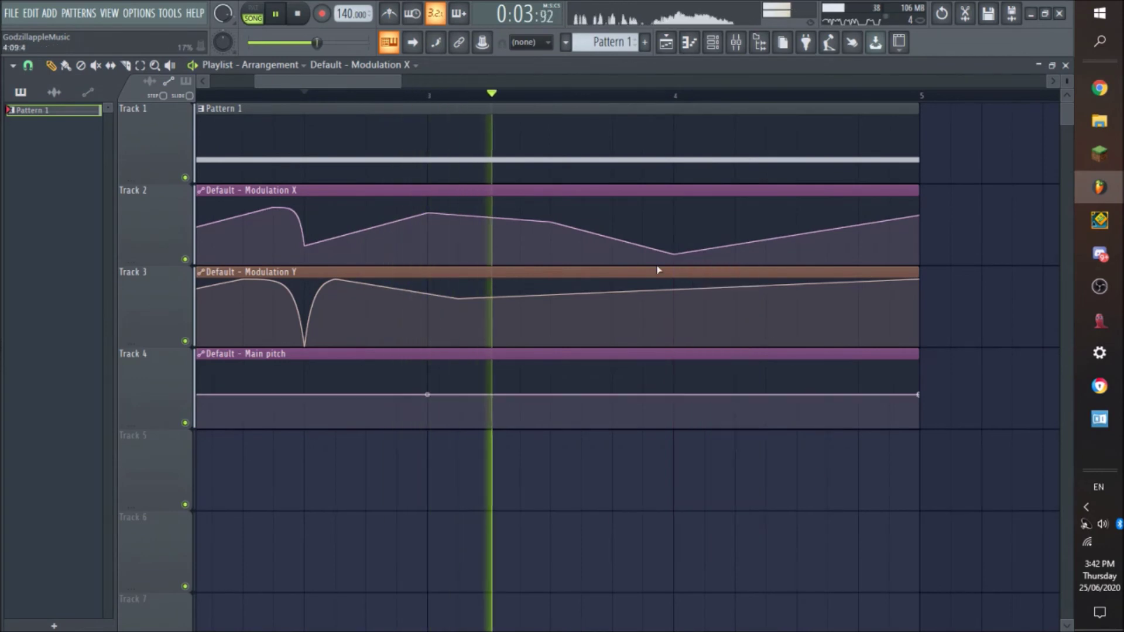
Add a high Modulation X point at 4:05:0 and play the automation
key(space)
click(735, 219)
key(space)
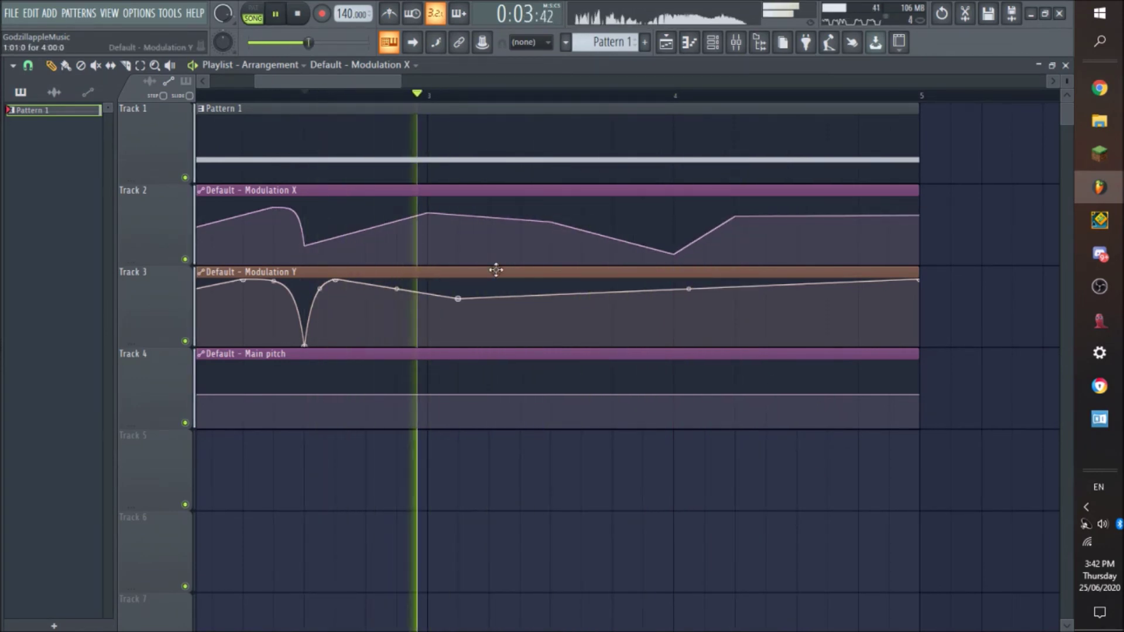
key(space)
key(space)
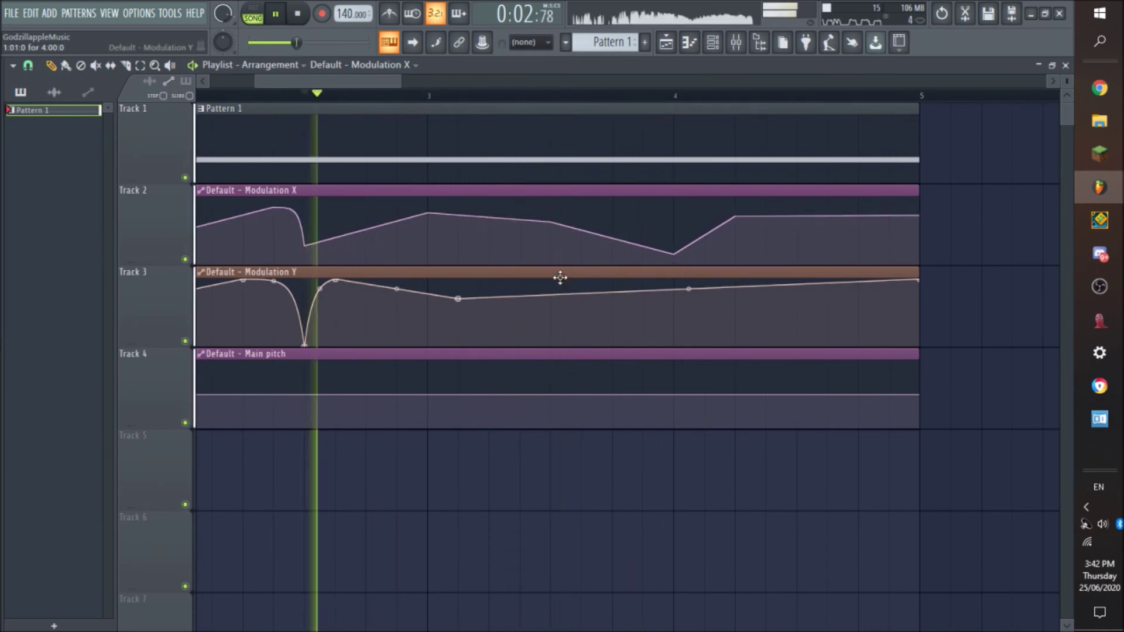
Add full-height Modulation Y peaks at 3:09:0 and 4:05:0, with a dip between them at the start of bar 4
click(555, 279)
click(663, 313)
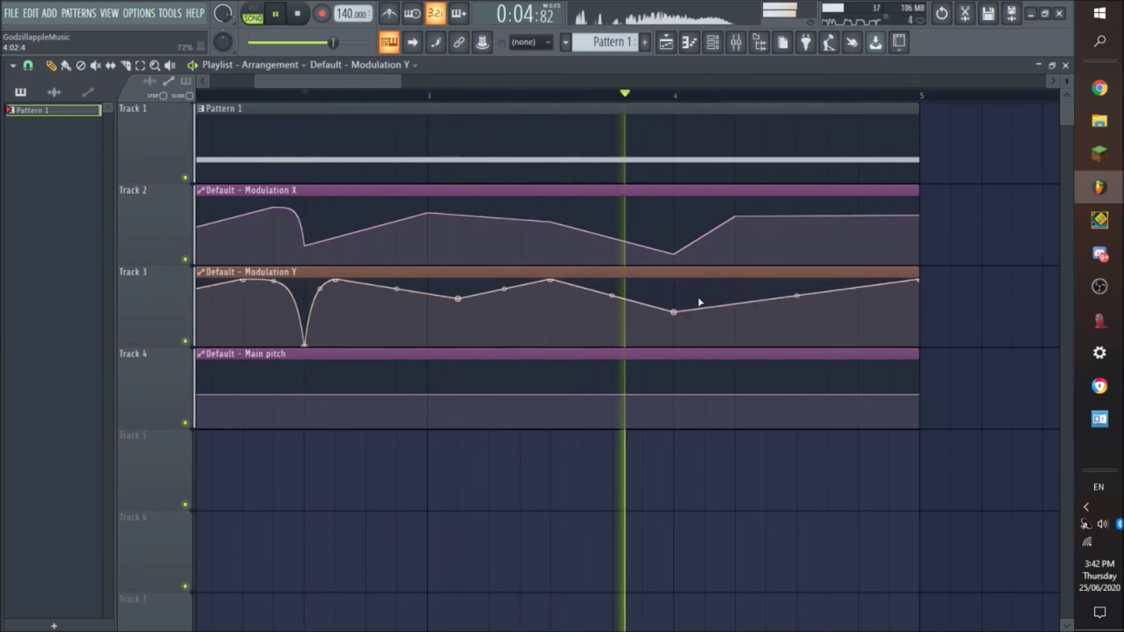
click(736, 280)
key(space)
key(space)
Add a shallow Modulation Y dip at 4:13:0 and a full-height peak at 4:15:0
click(858, 307)
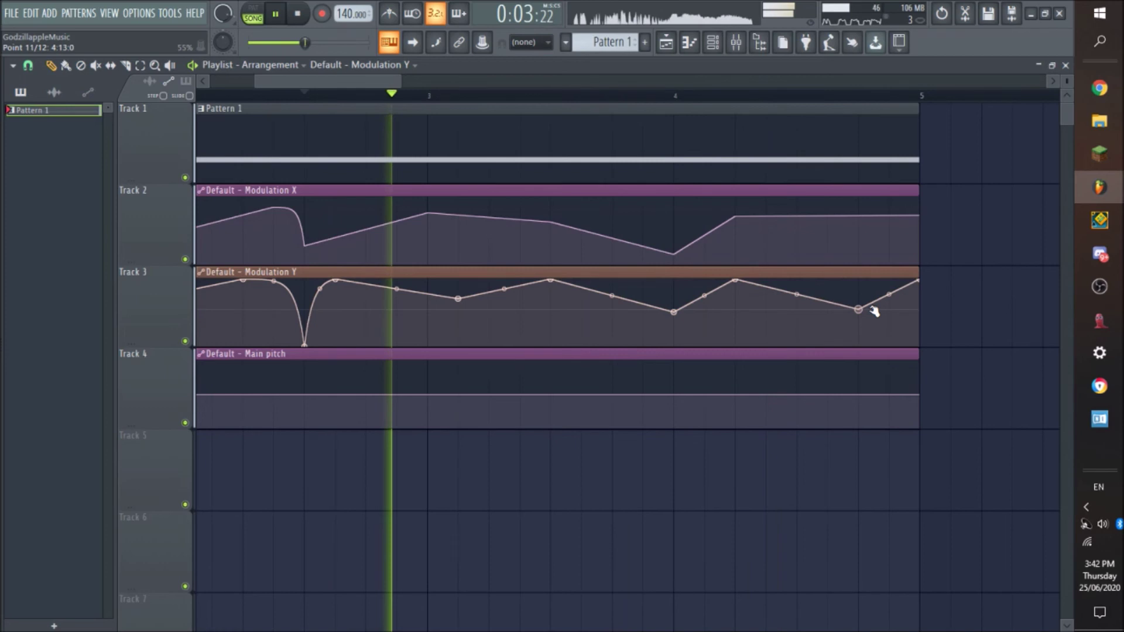
click(890, 278)
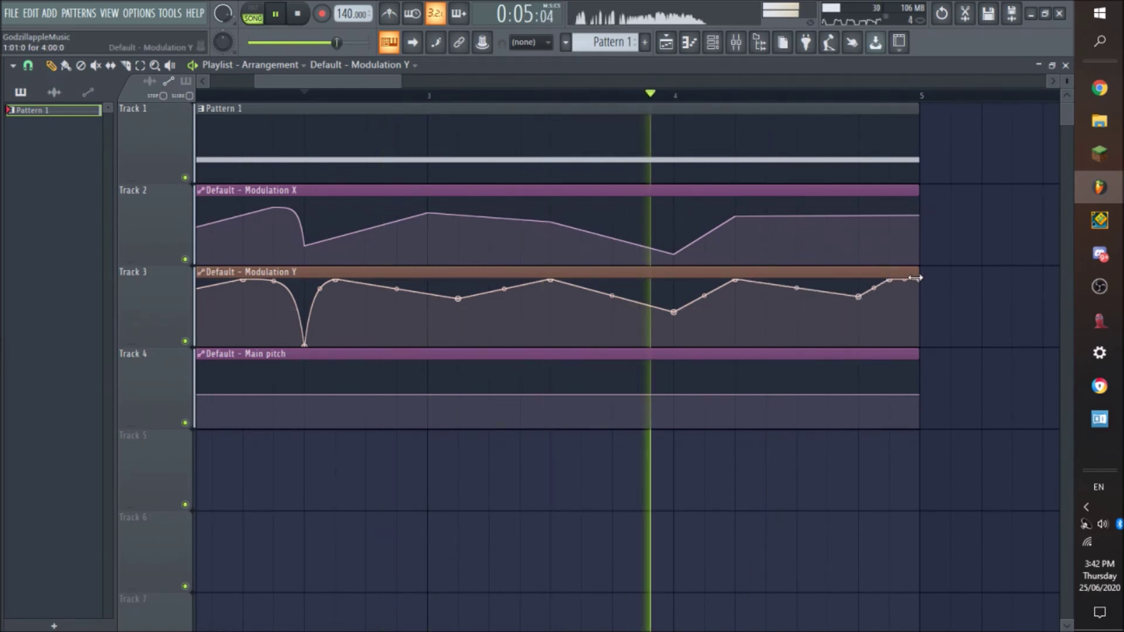
key(space)
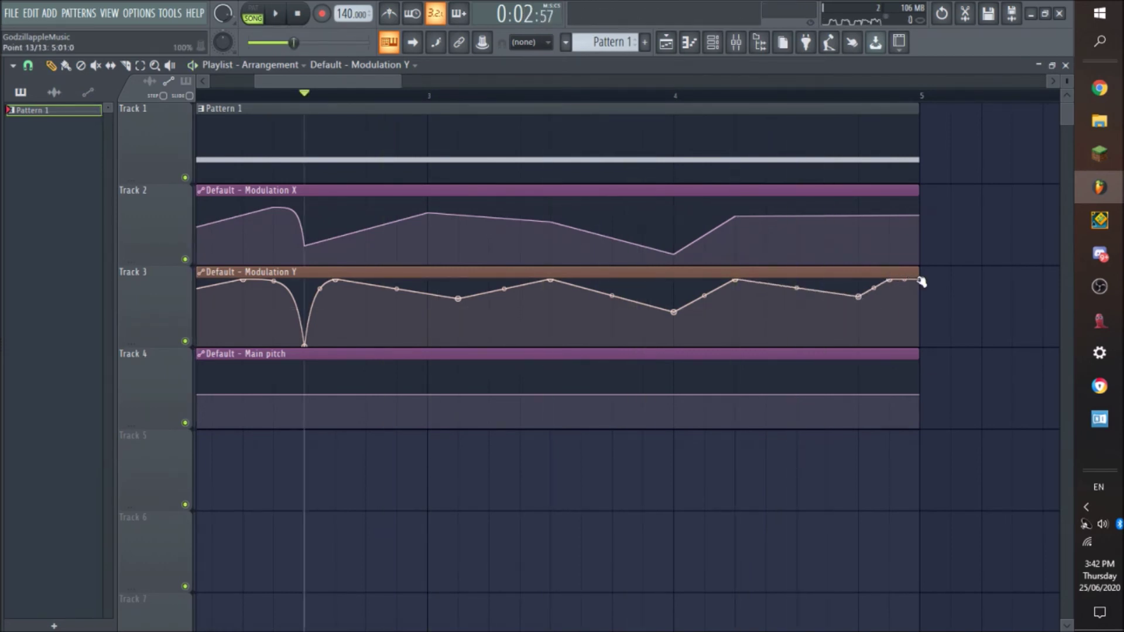
Lower the Modulation Y end point at 5:01:0 to the minimum and curve the fall from the last peak
drag(917, 279, 929, 331)
key(space)
key(space)
key(space)
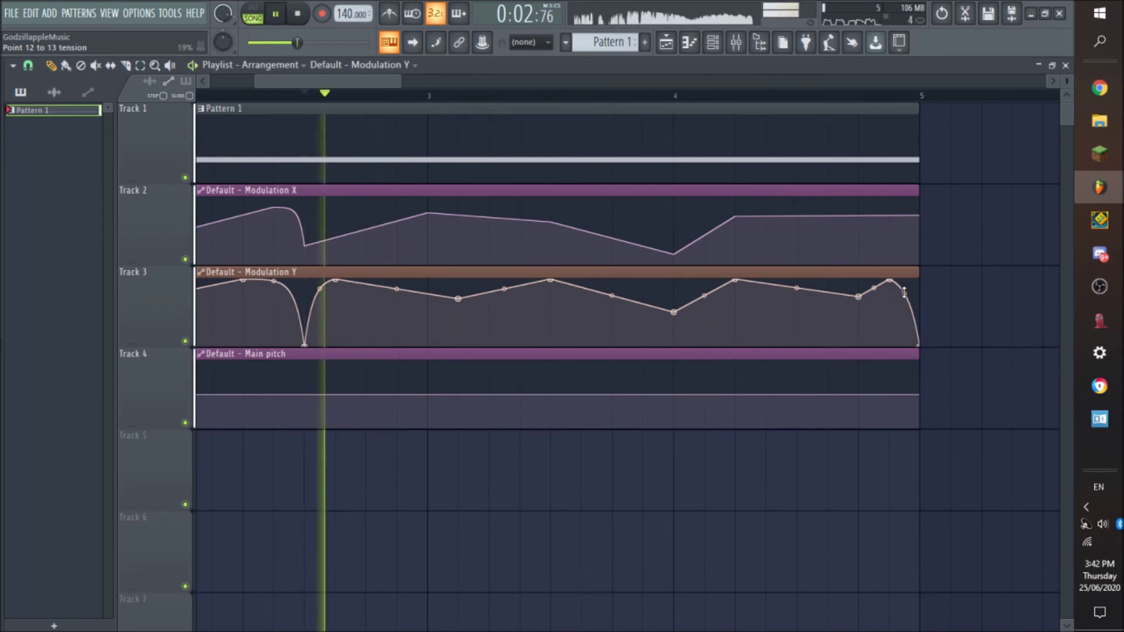
Add a lower Modulation X point at 4:13:0 and play the automation
click(857, 238)
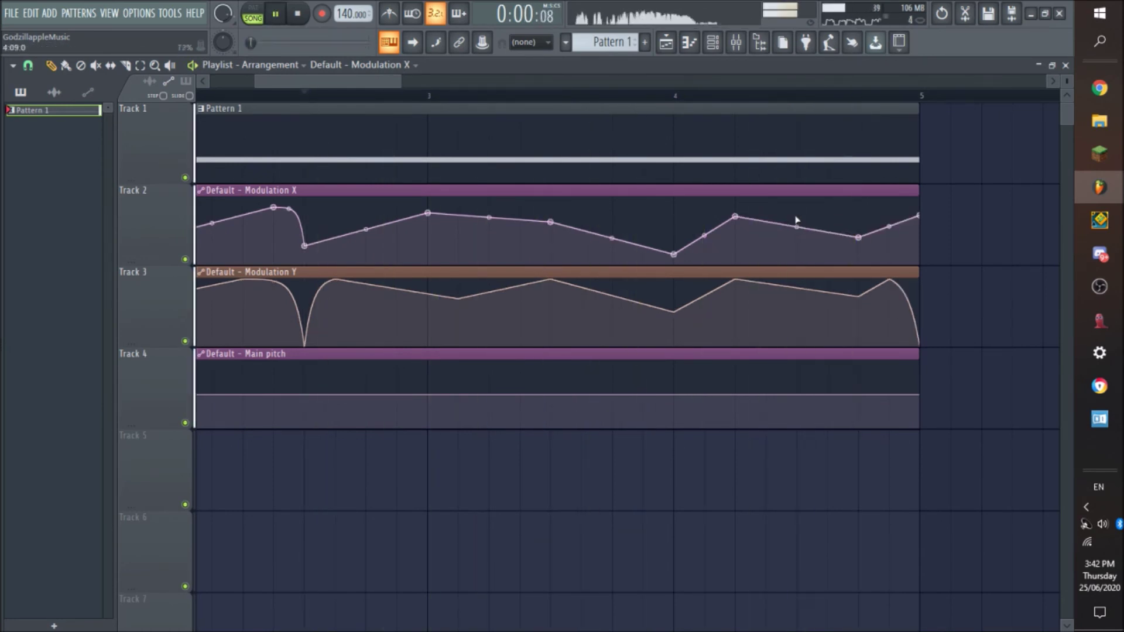
drag(352, 79, 275, 85)
key(space)
key(space)
key(space)
key(space)
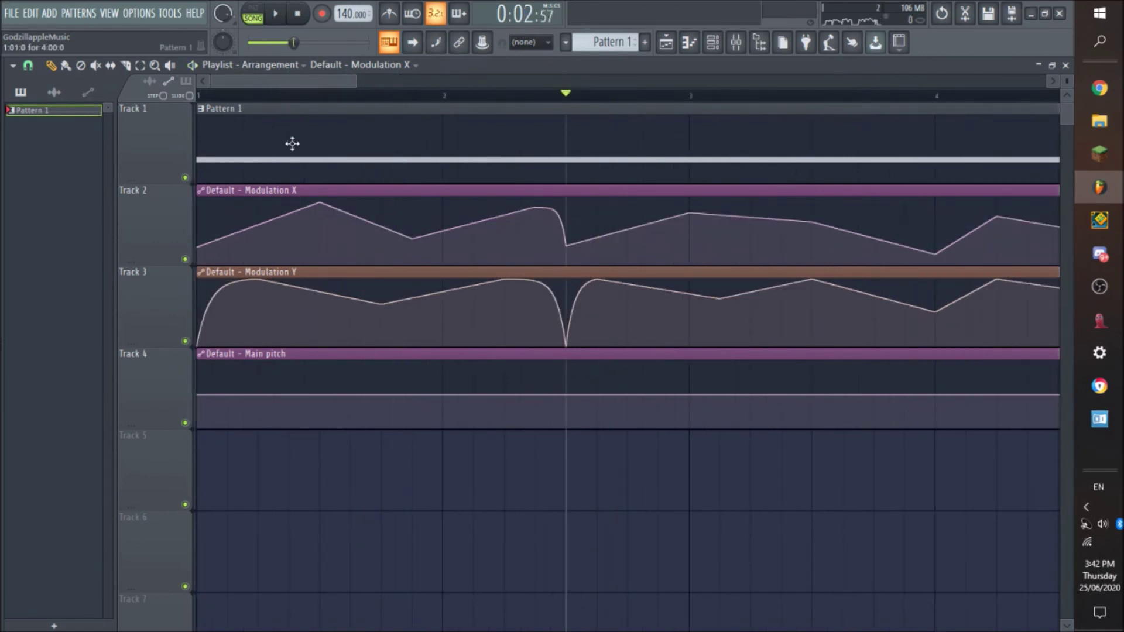
Add a Main pitch point at 1:09:0 with the value 0.25 and play from the start of the song
click(319, 409)
right_click(319, 408)
click(353, 610)
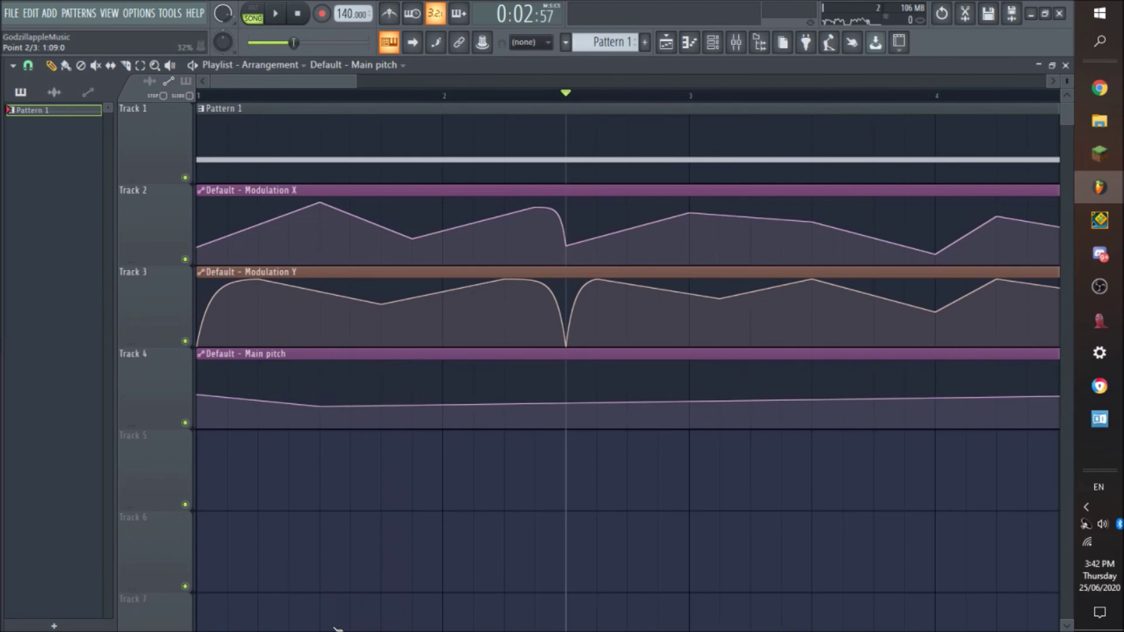
text(0.25)
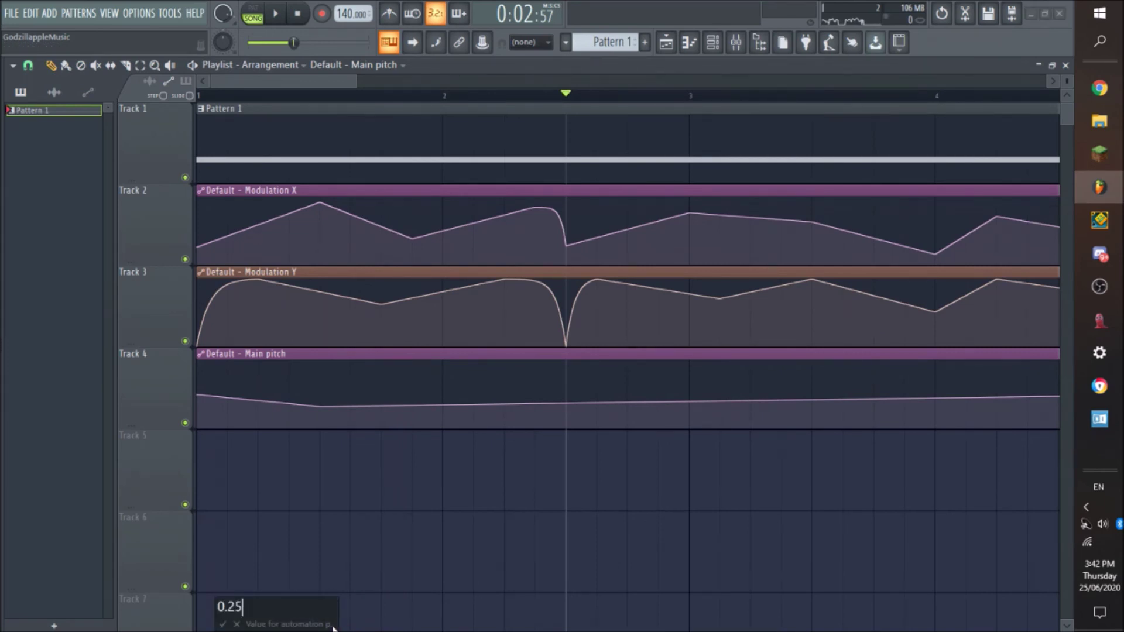
key(Return)
key(space)
key(space)
click(298, 14)
key(space)
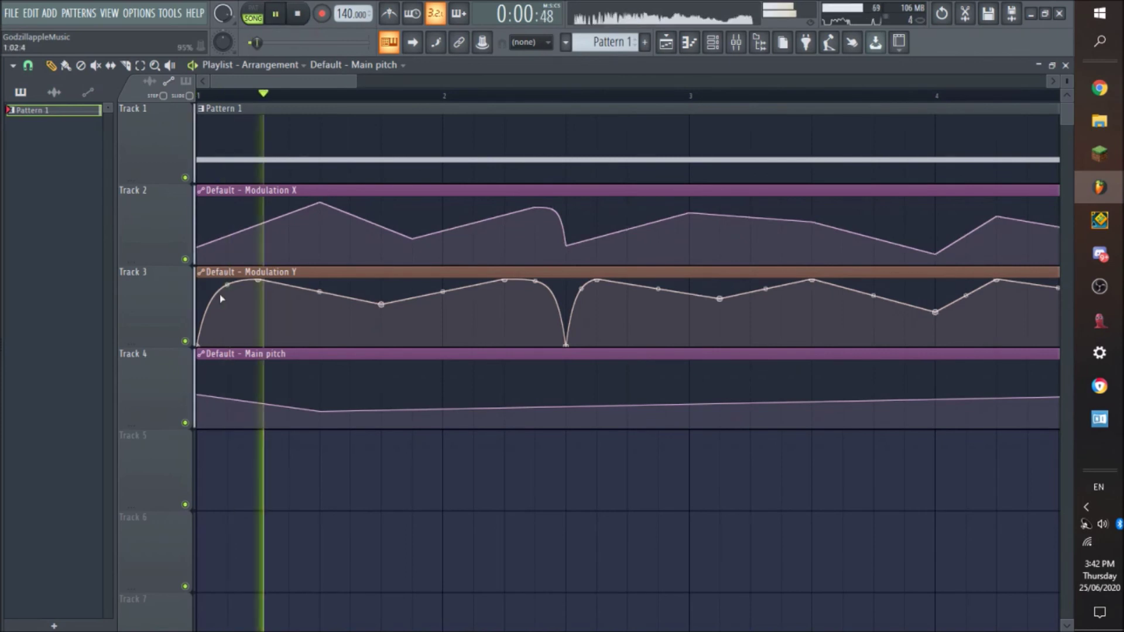
Add a Main pitch point at 2:01:0 with the value 0.5 and play the result
key(space)
click(438, 394)
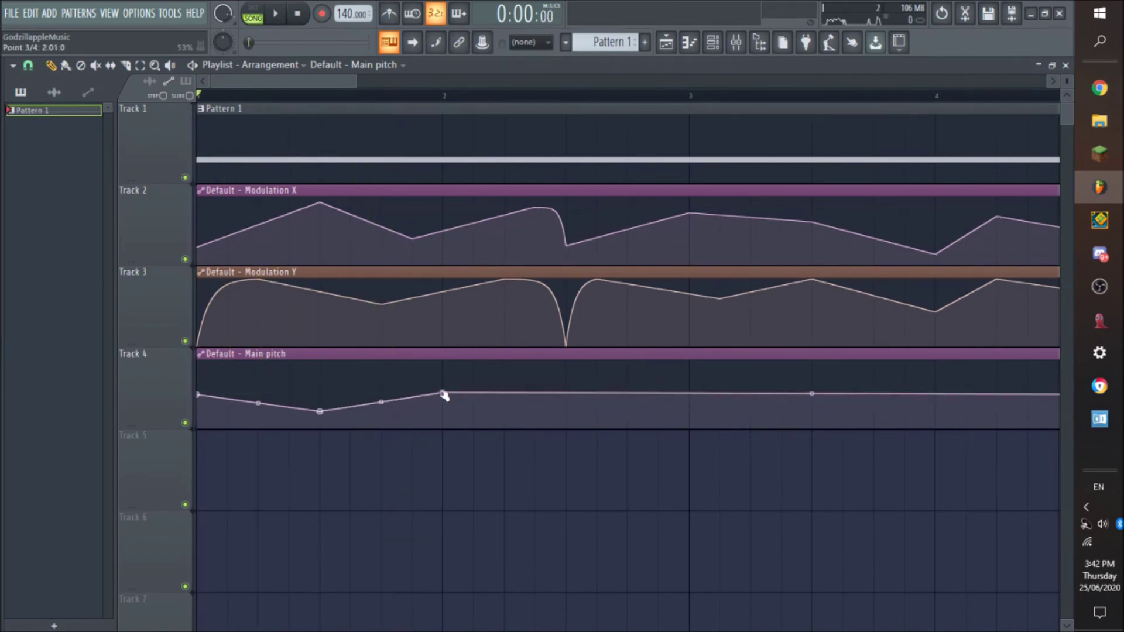
right_click(444, 396)
click(509, 616)
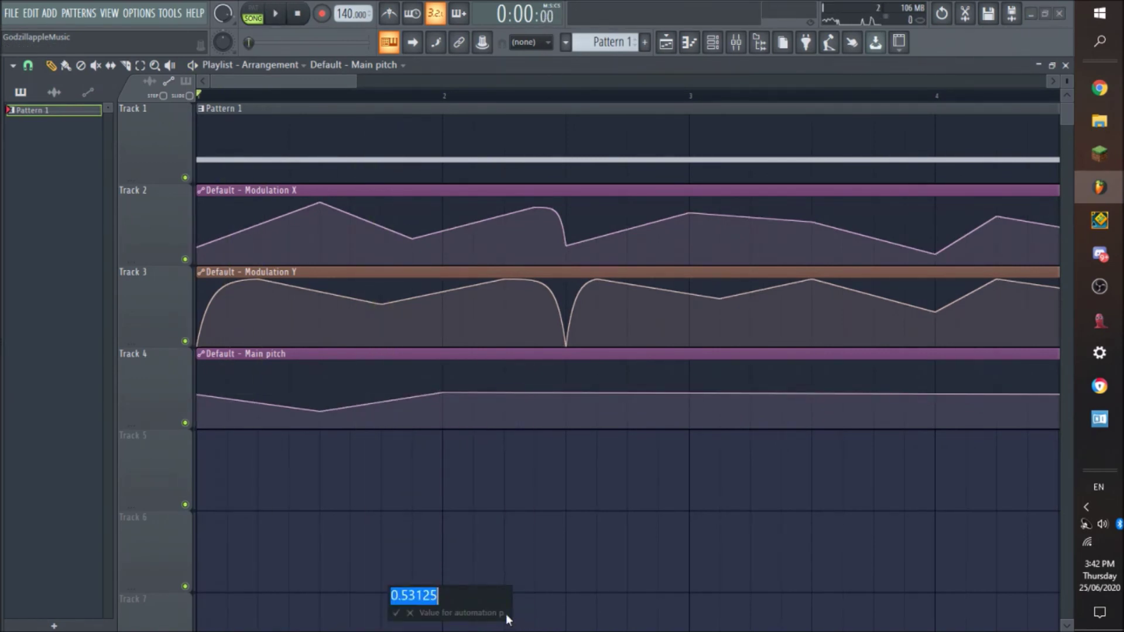
text(0.5)
key(Return)
key(space)
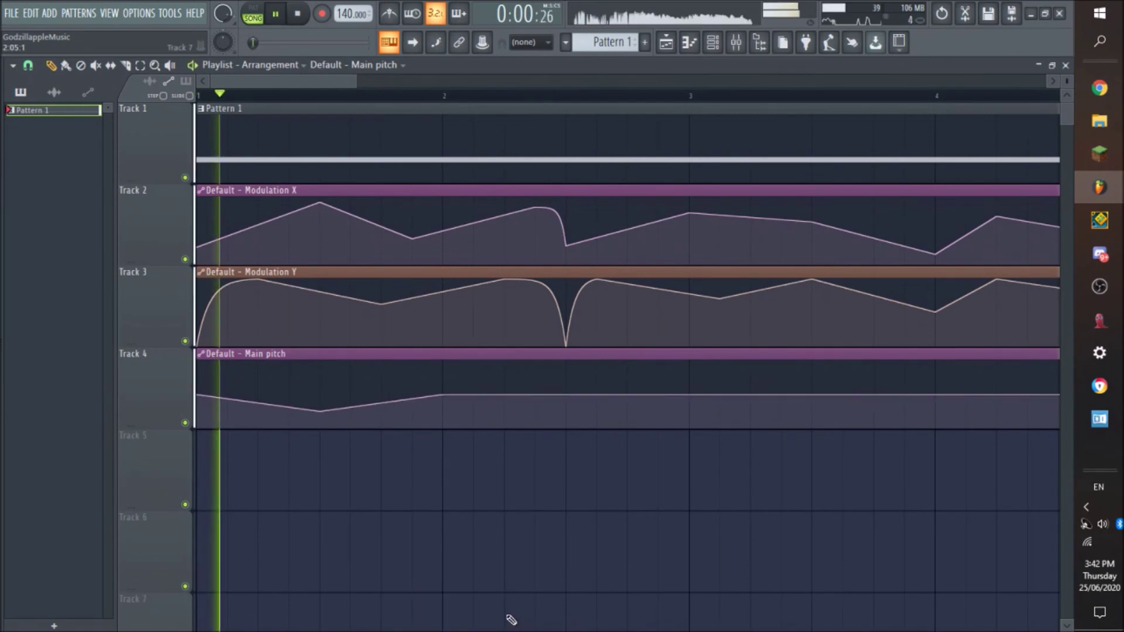
key(space)
key(space)
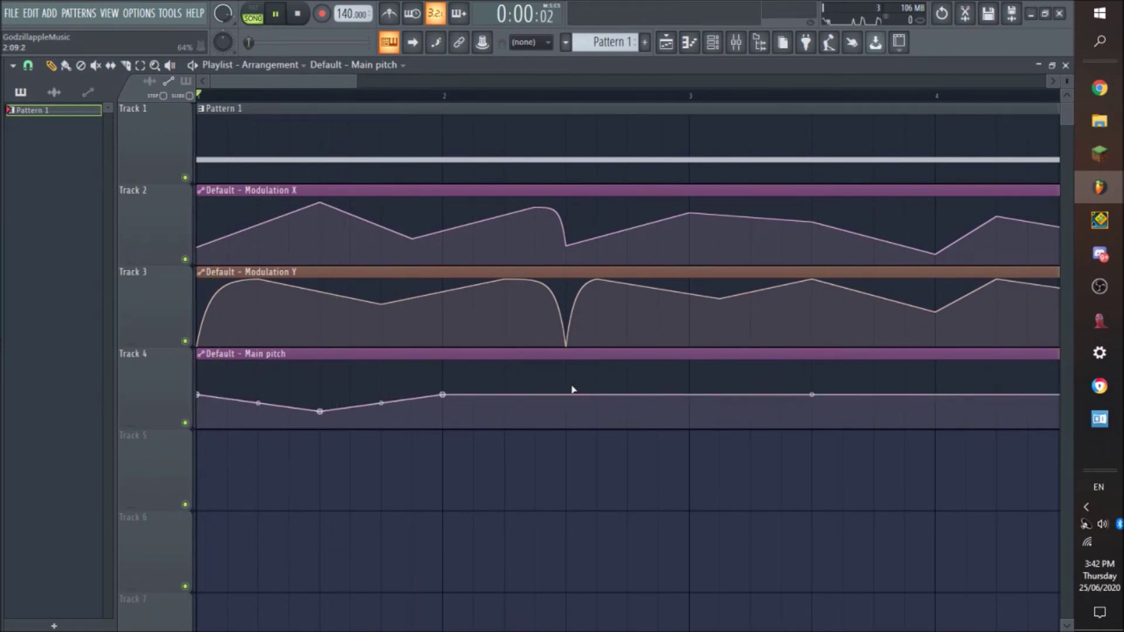
Add a Main pitch point at 2:05:0, set it to 25% and play the clip
key(space)
right_click(507, 410)
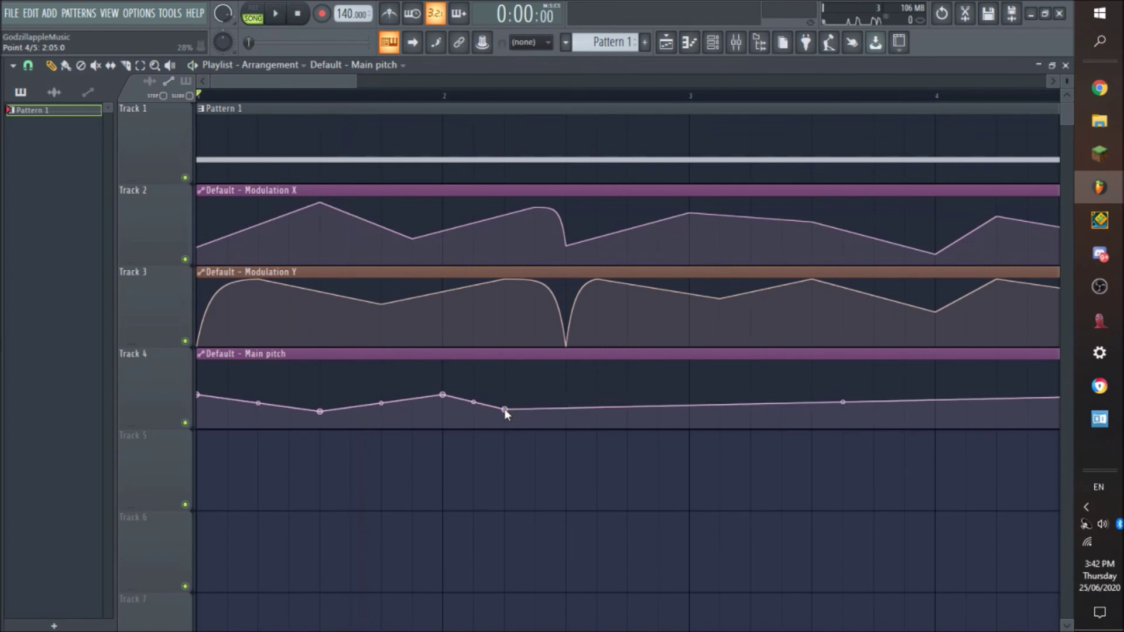
right_click(507, 411)
click(527, 601)
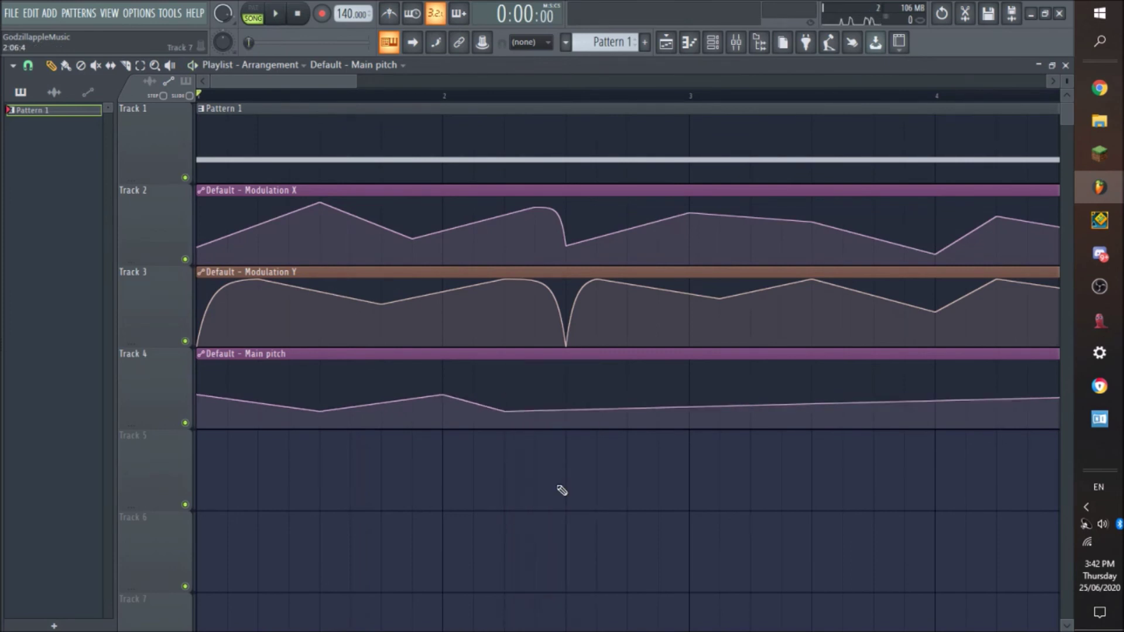
key(space)
Add a Main pitch point at 2:07:0 with the value 0.75
click(535, 380)
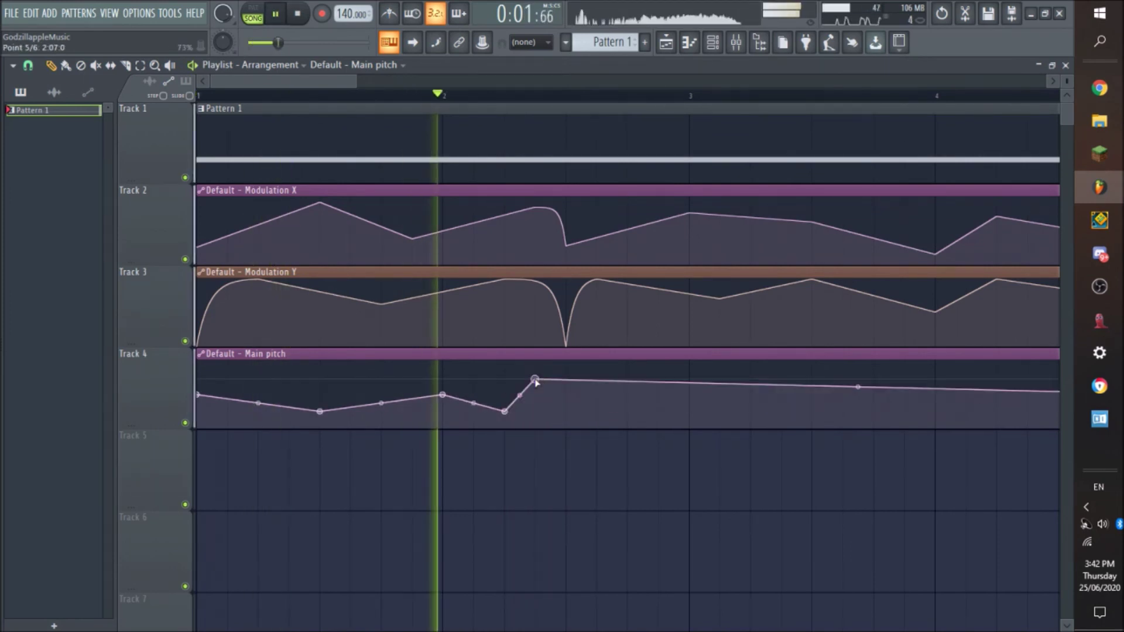
right_click(536, 382)
click(568, 612)
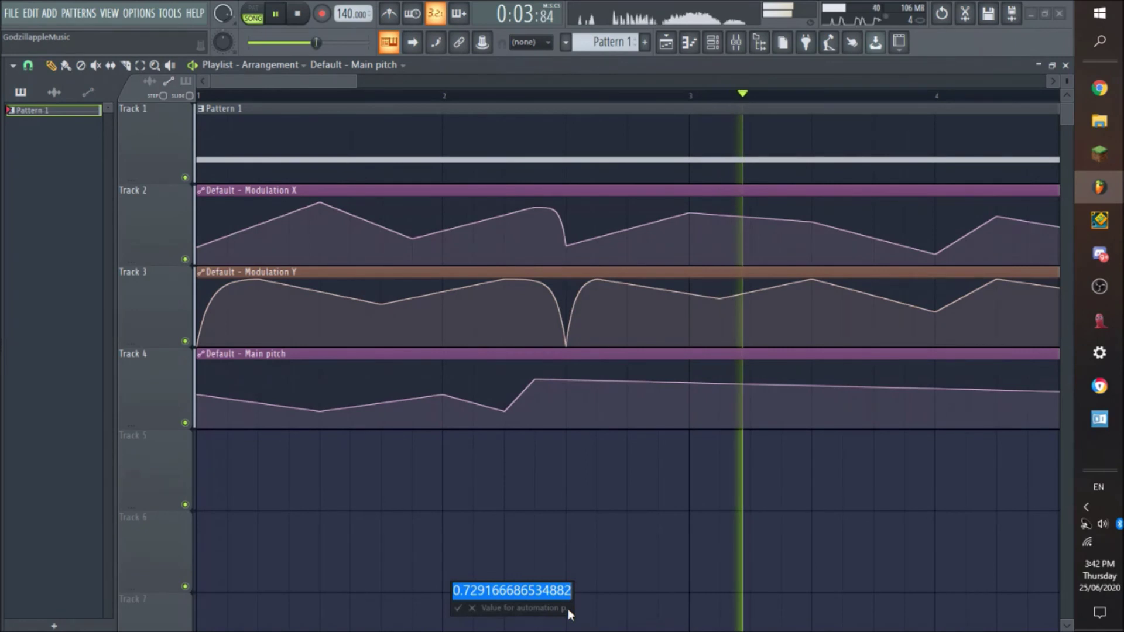
text(0.75)
key(Return)
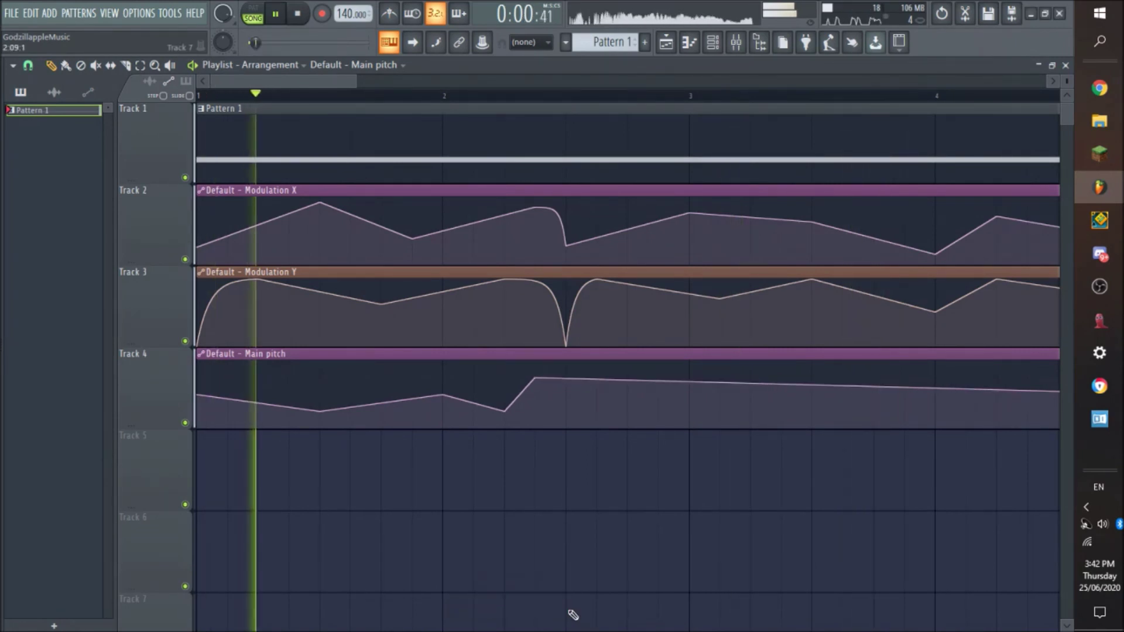
Add a Main pitch point at the start of bar 3, set it to 25% and play the result
key(space)
click(692, 409)
right_click(692, 409)
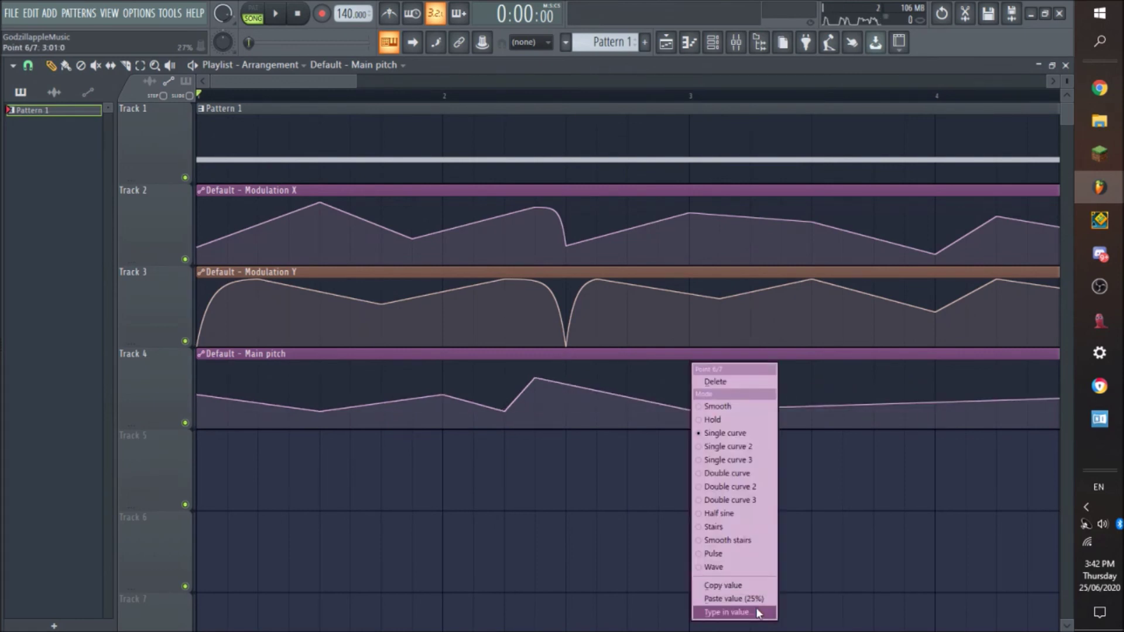
key(space)
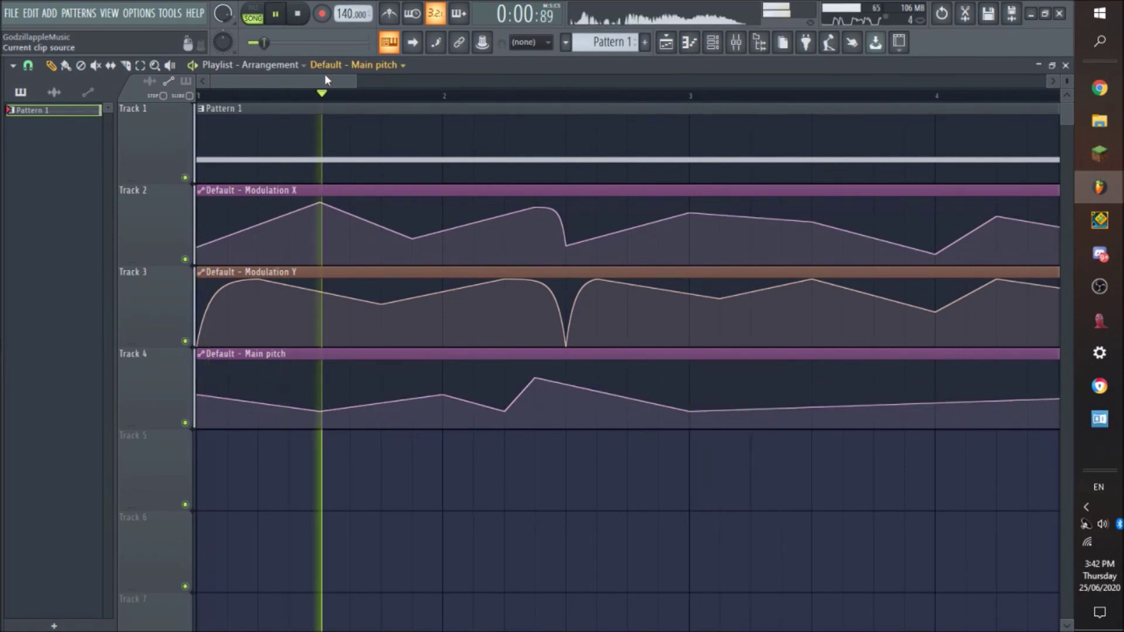
drag(331, 75, 373, 59)
key(space)
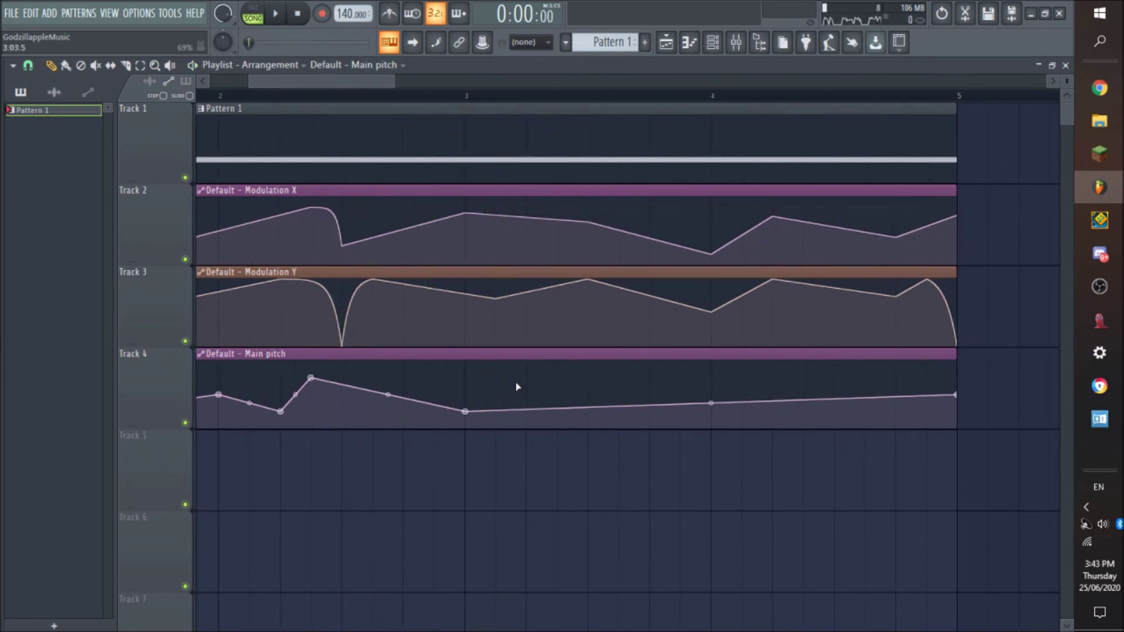
Add a Main pitch point at 3:09:0 level with the clip's end point, and play from 2:07:0
click(316, 94)
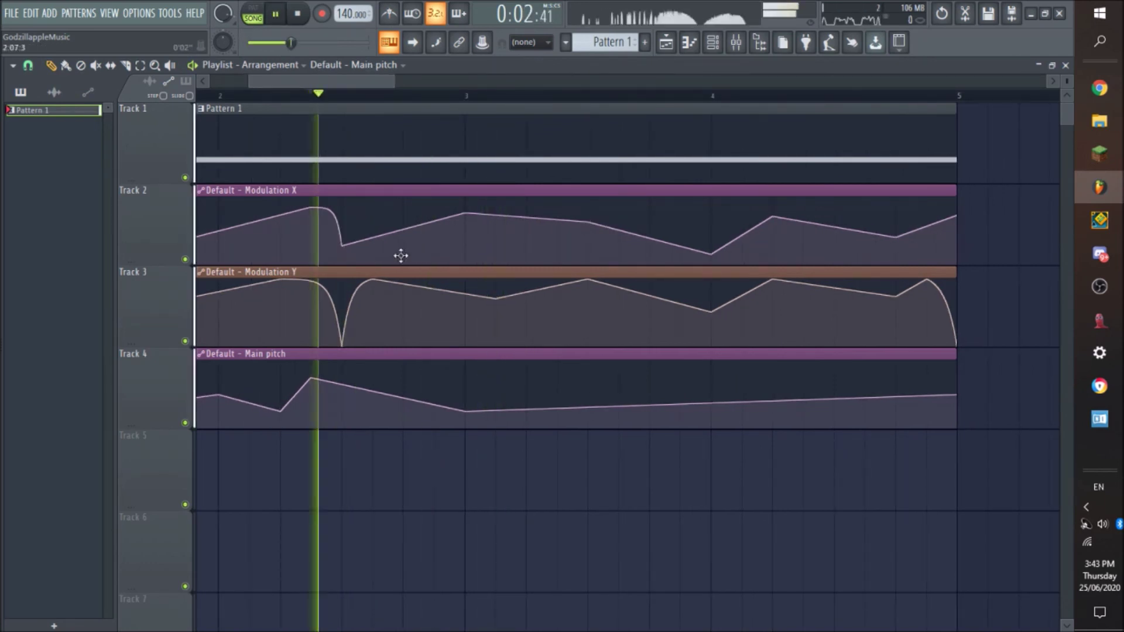
key(space)
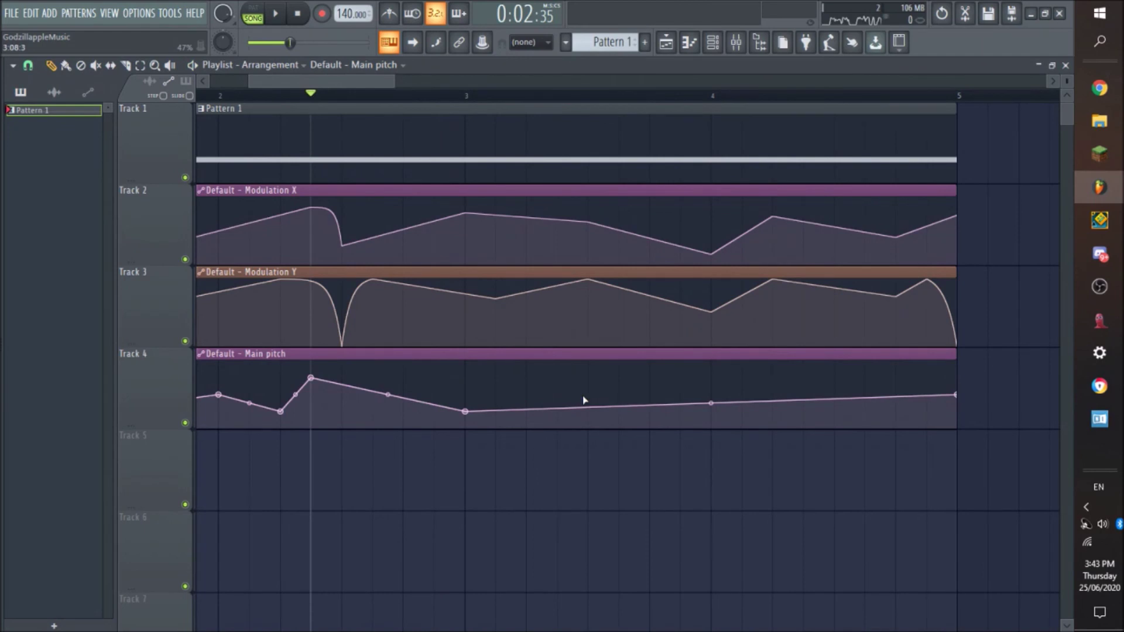
right_click(583, 400)
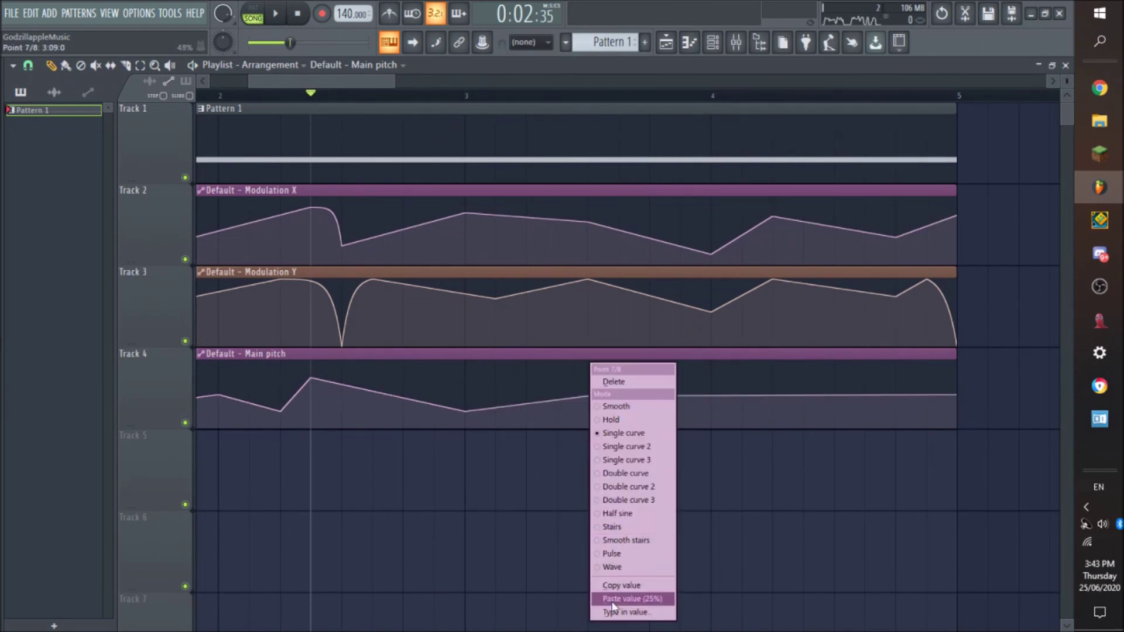
click(598, 610)
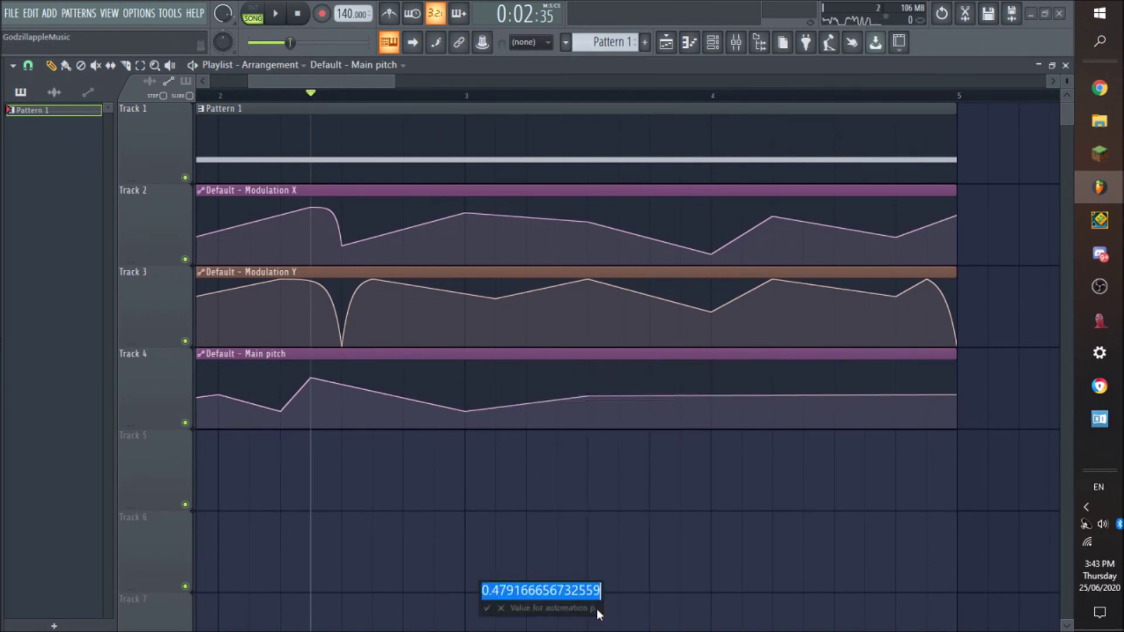
key(Return)
key(space)
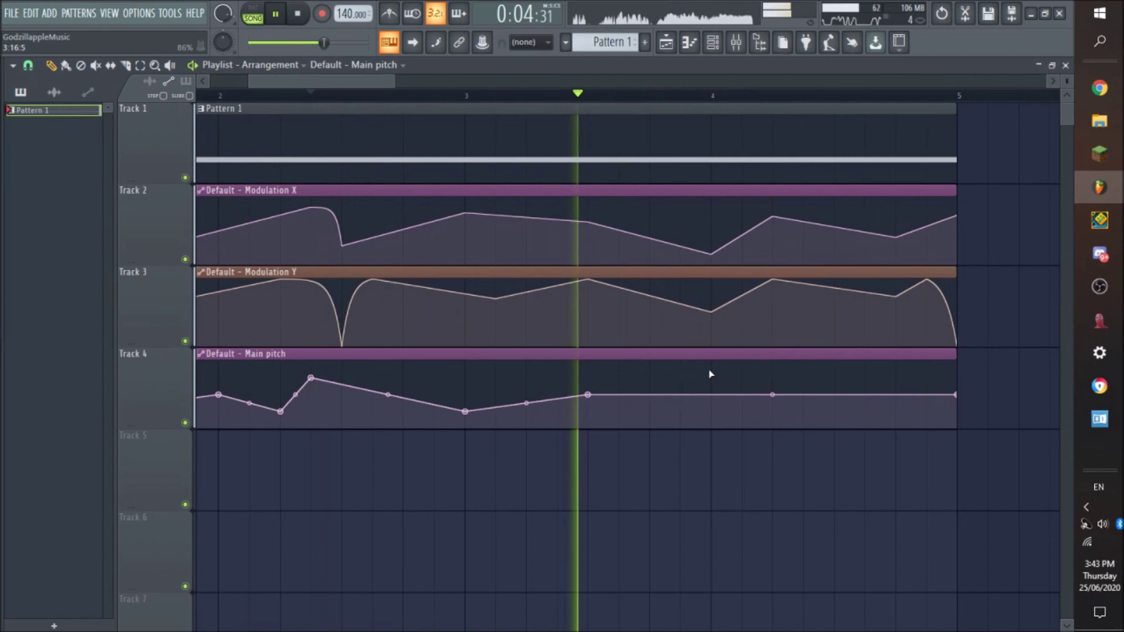
Add a minimum Main pitch point at 3:15:0 and a maximum point at the start of bar 4, checking by playback
key(space)
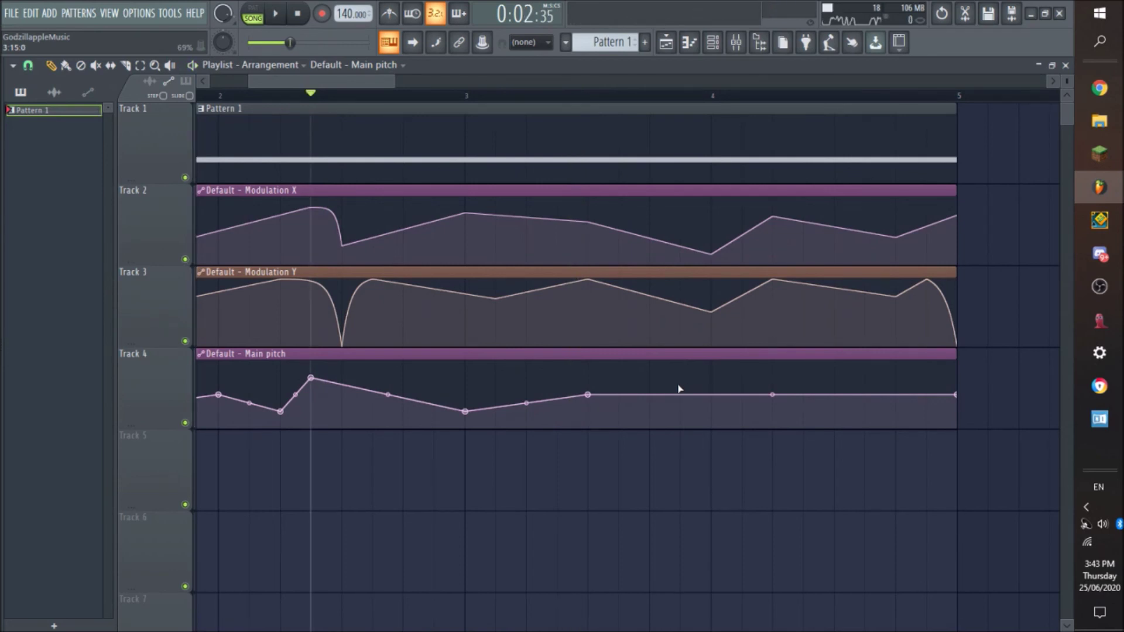
right_click(680, 427)
right_click(711, 374)
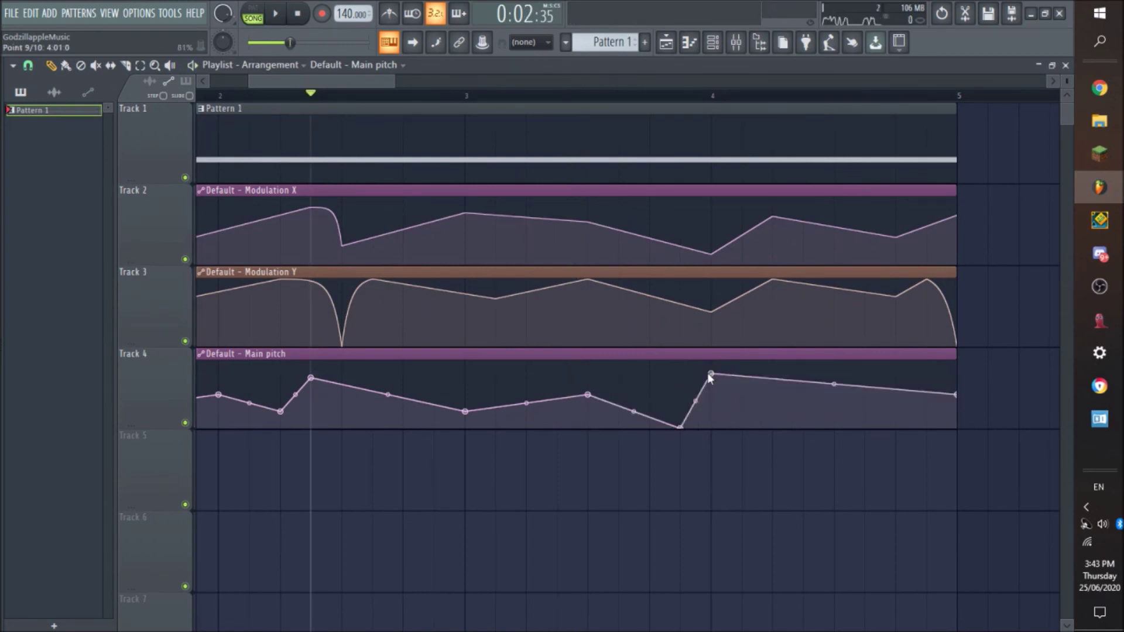
drag(710, 374, 710, 411)
key(space)
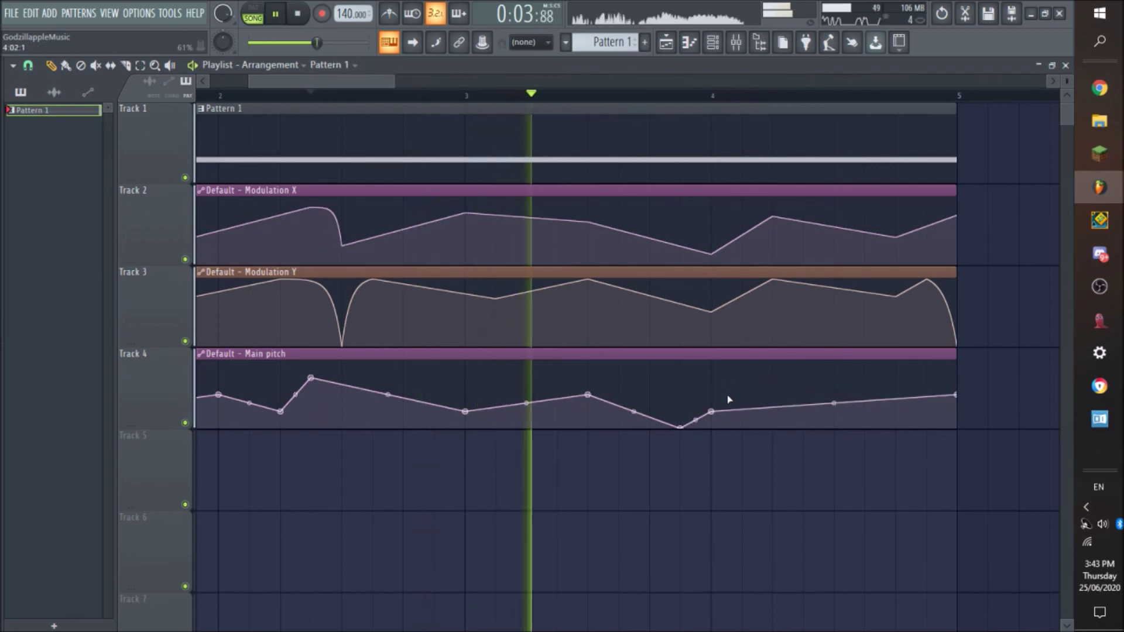
drag(711, 411, 711, 361)
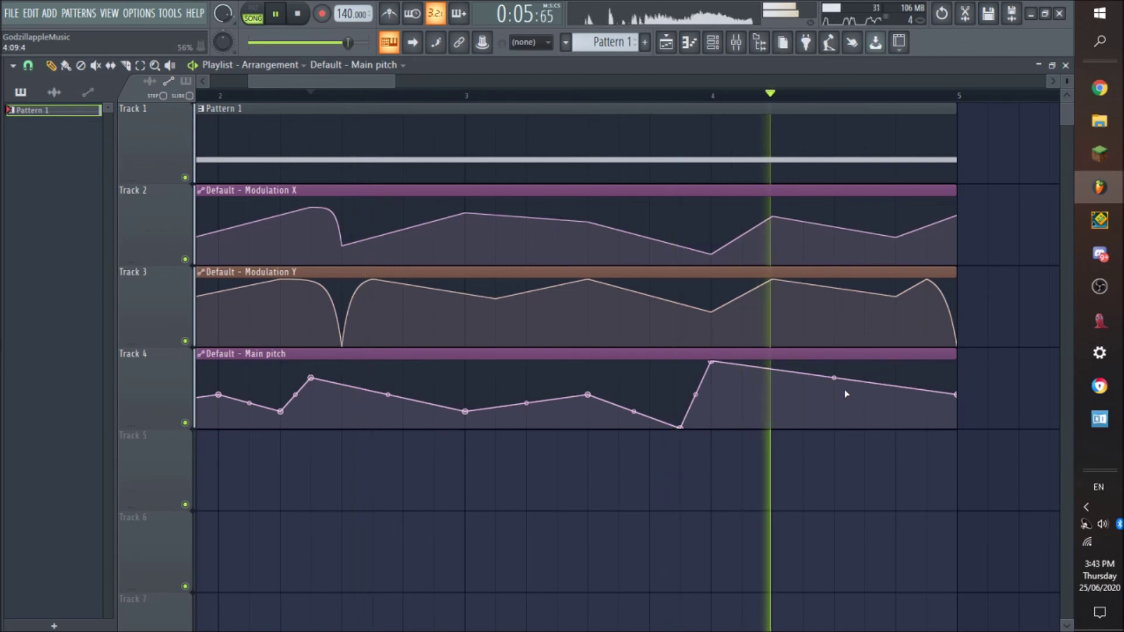
Bend the Main pitch fall from bar 4 to the clip's end into a curve, and open the mixer
drag(835, 377, 845, 469)
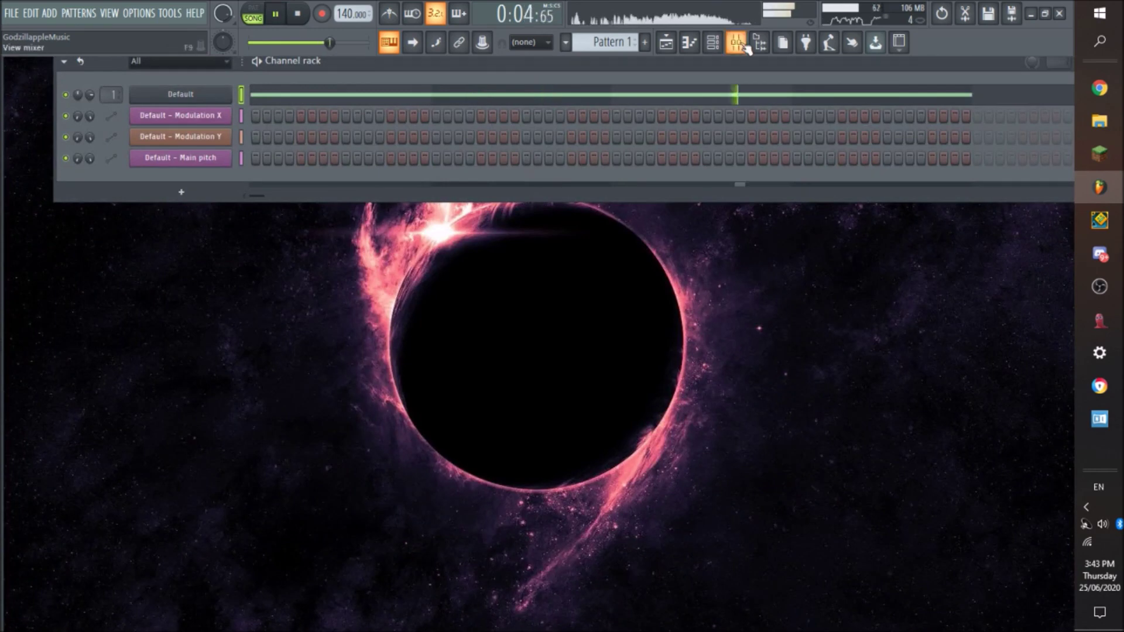
key(F9)
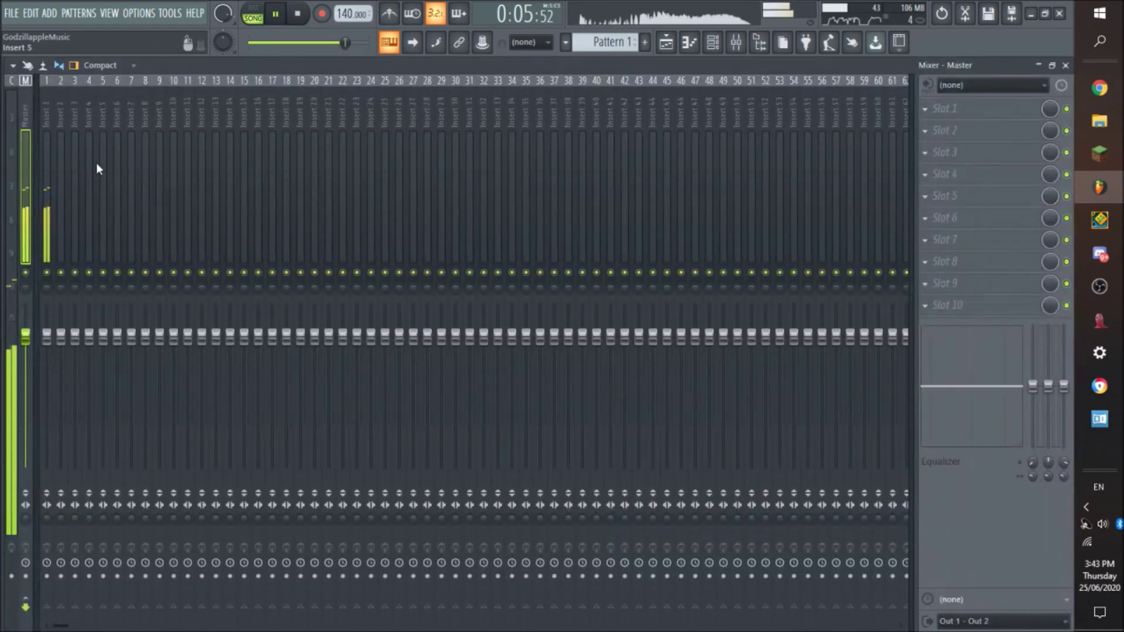